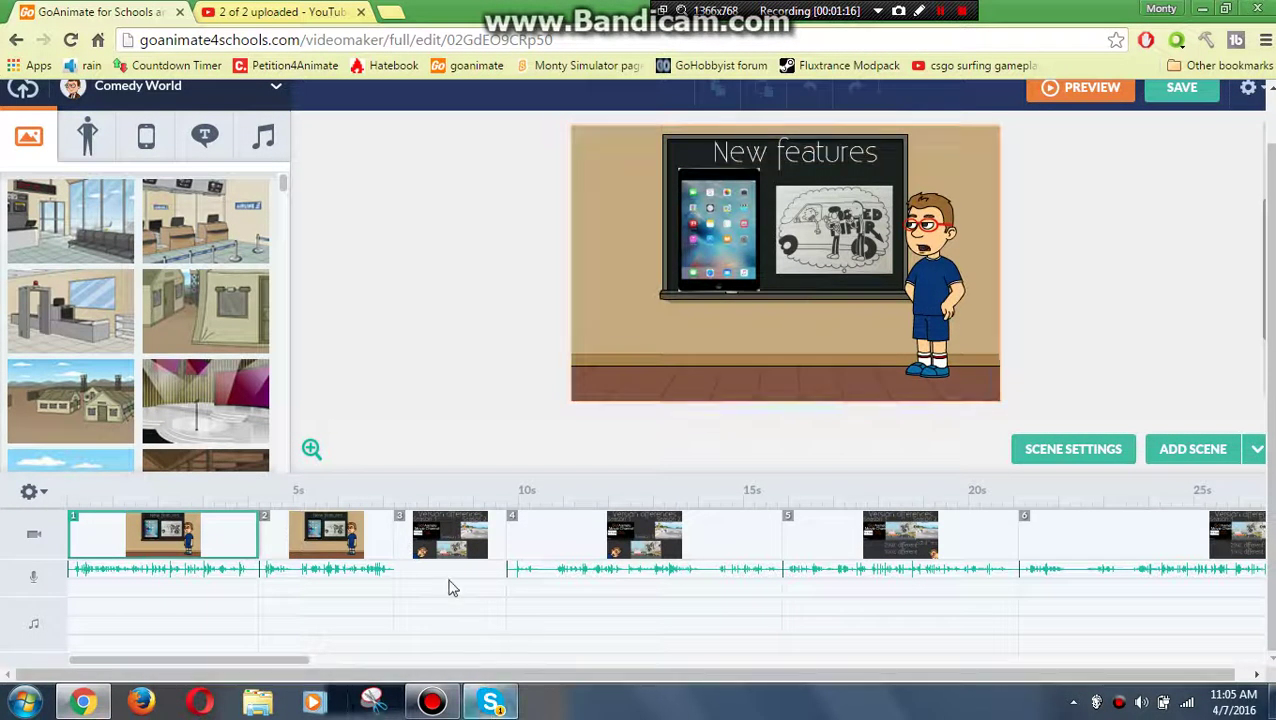
# - Open scene 41, the last scene on the timeline, for editing
pyautogui.click(311, 449)
pyautogui.click(345, 452)
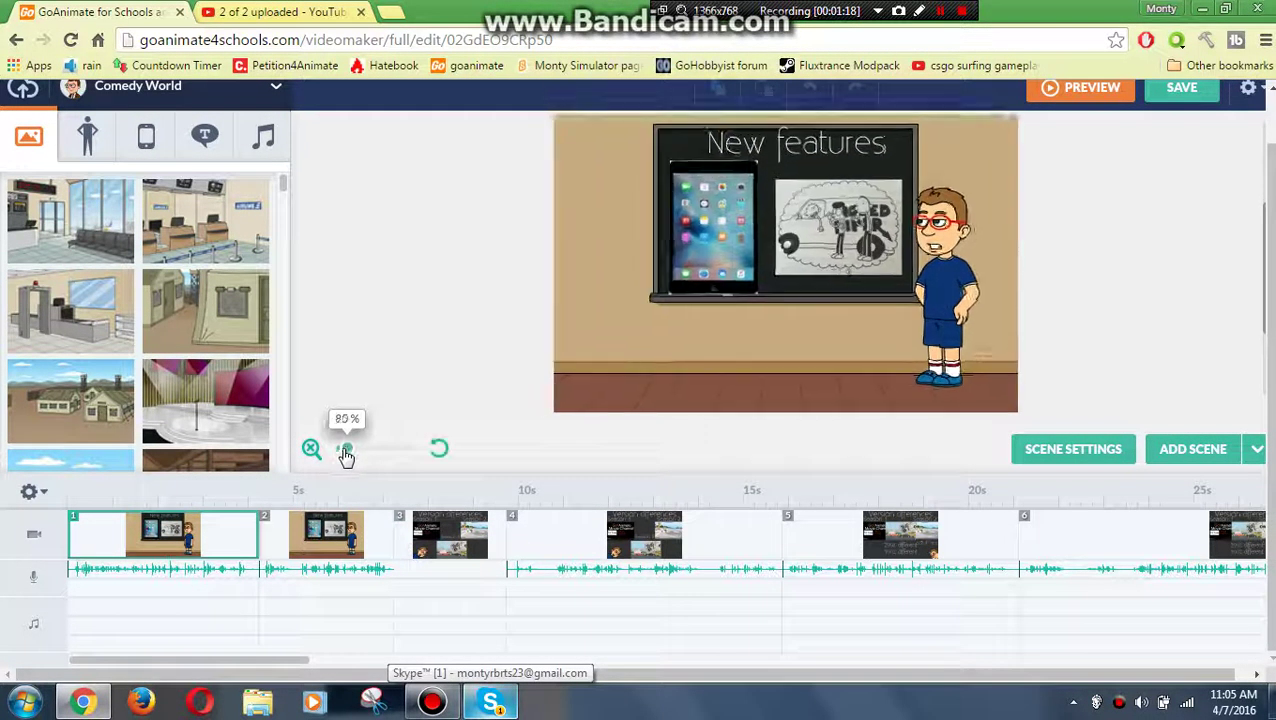
pyautogui.moveTo(345, 455); pyautogui.dragTo(347, 456)
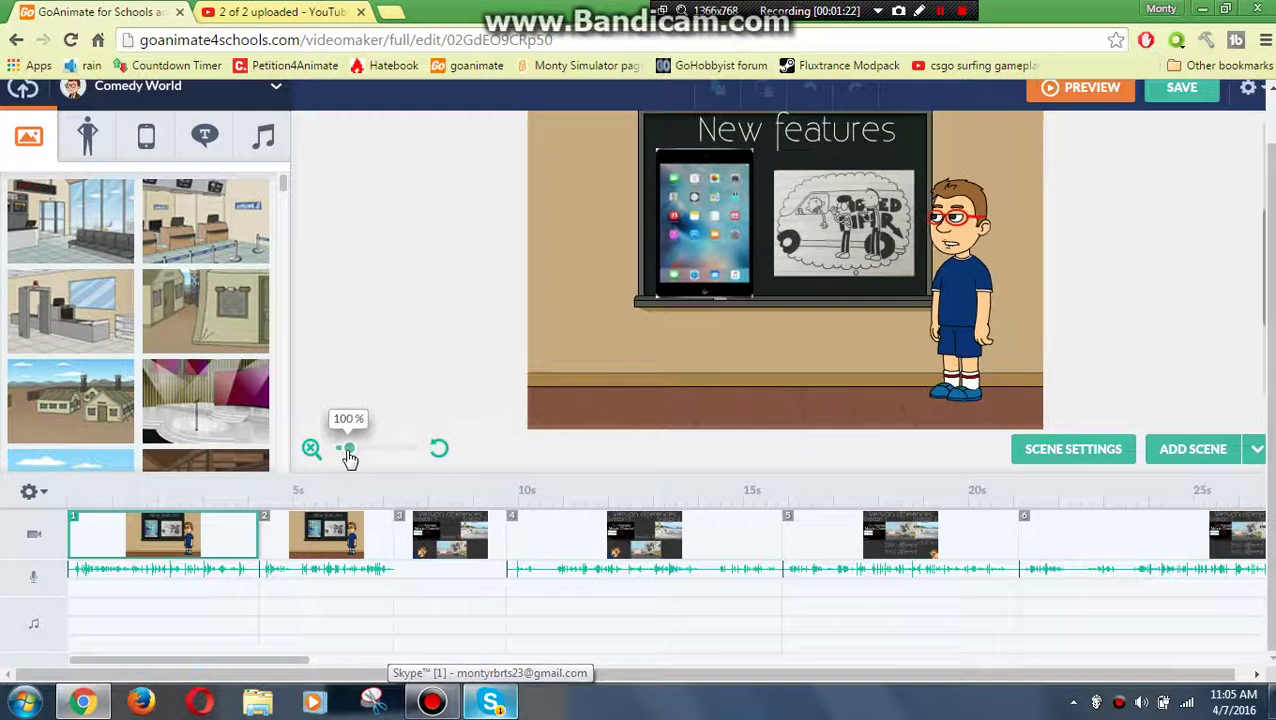
pyautogui.moveTo(272, 668); pyautogui.dragTo(1210, 660)
pyautogui.click(1012, 560)
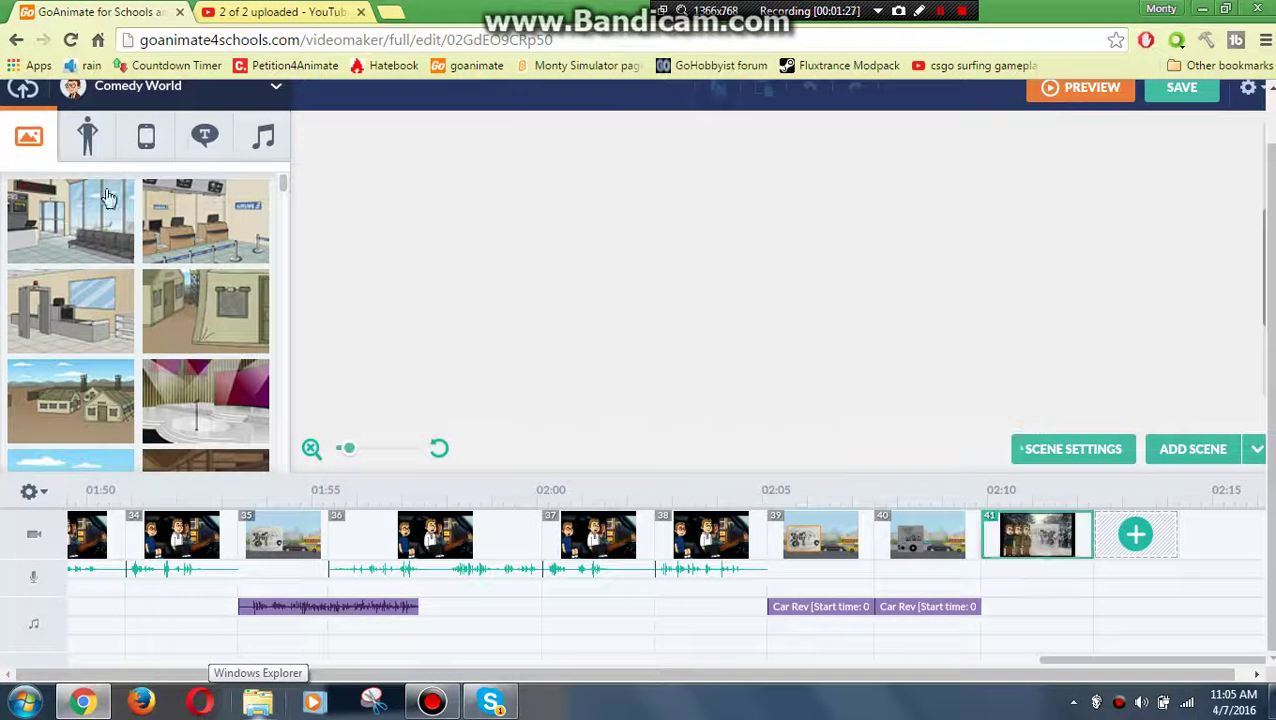
# - Import meanwhile.jpg from the Pictures library as a background
pyautogui.click(23, 88)
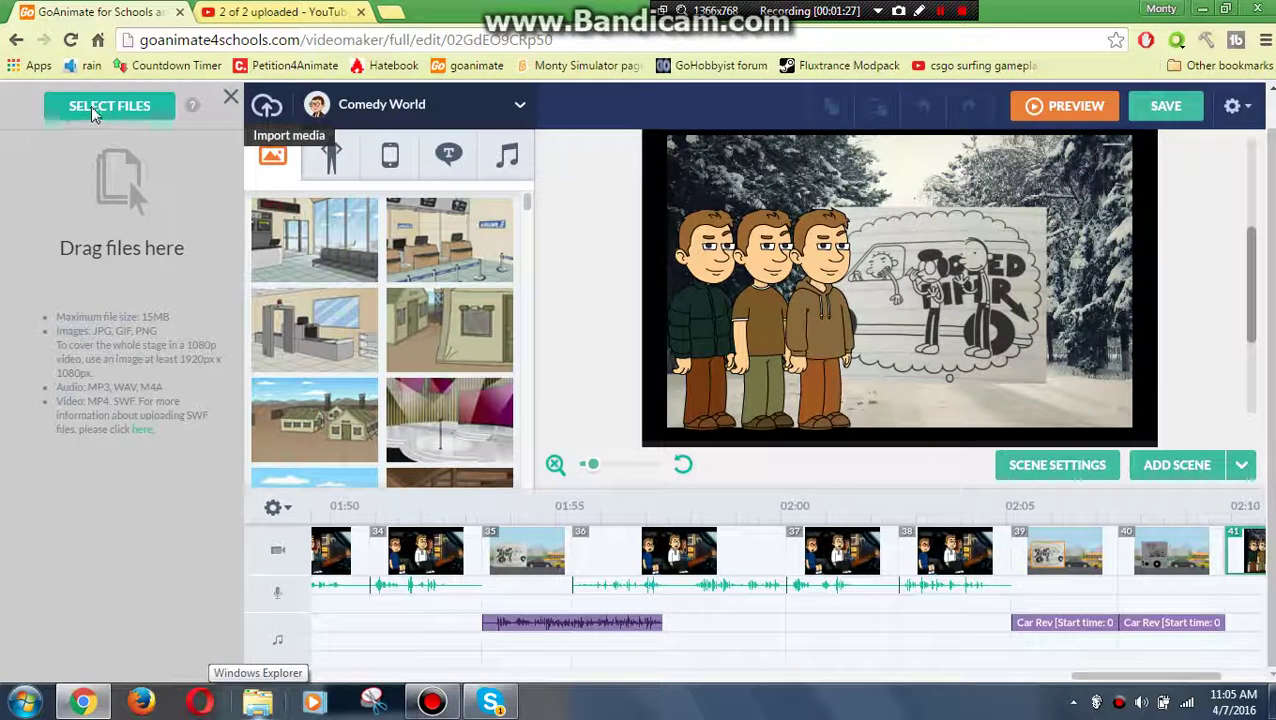
pyautogui.click(90, 105)
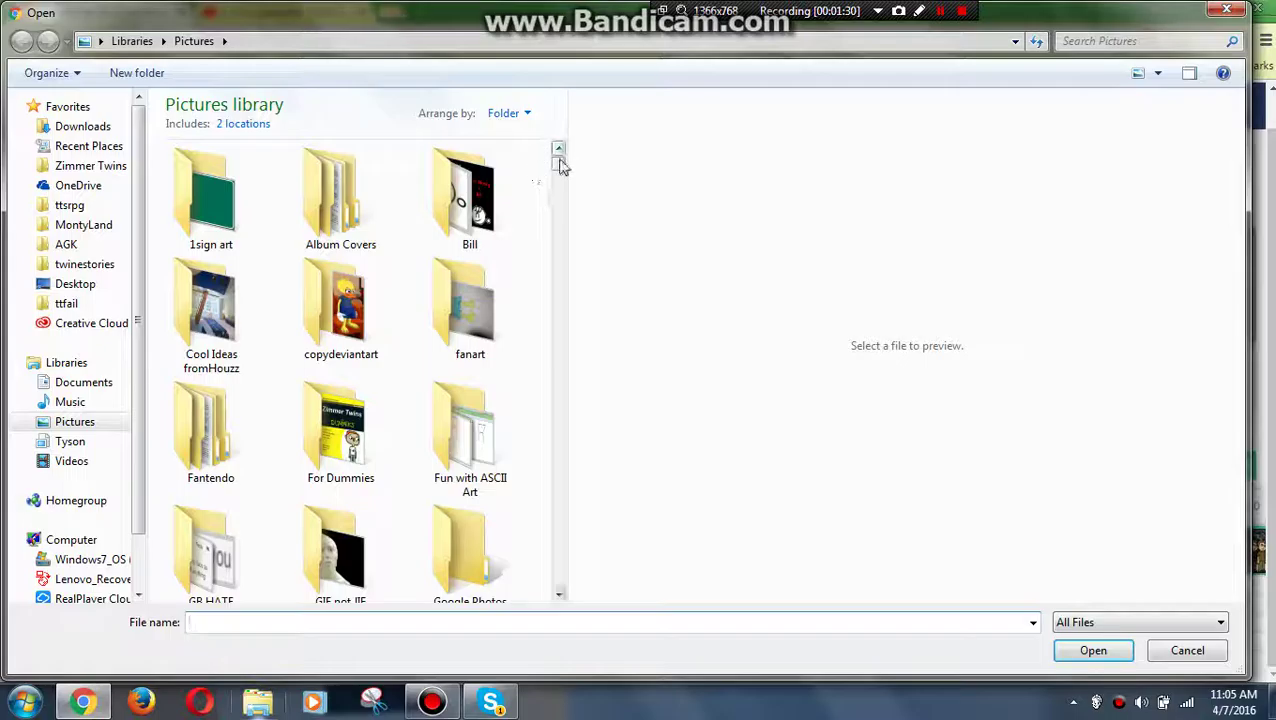
pyautogui.moveTo(561, 167); pyautogui.dragTo(573, 393)
pyautogui.doubleClick(340, 360)
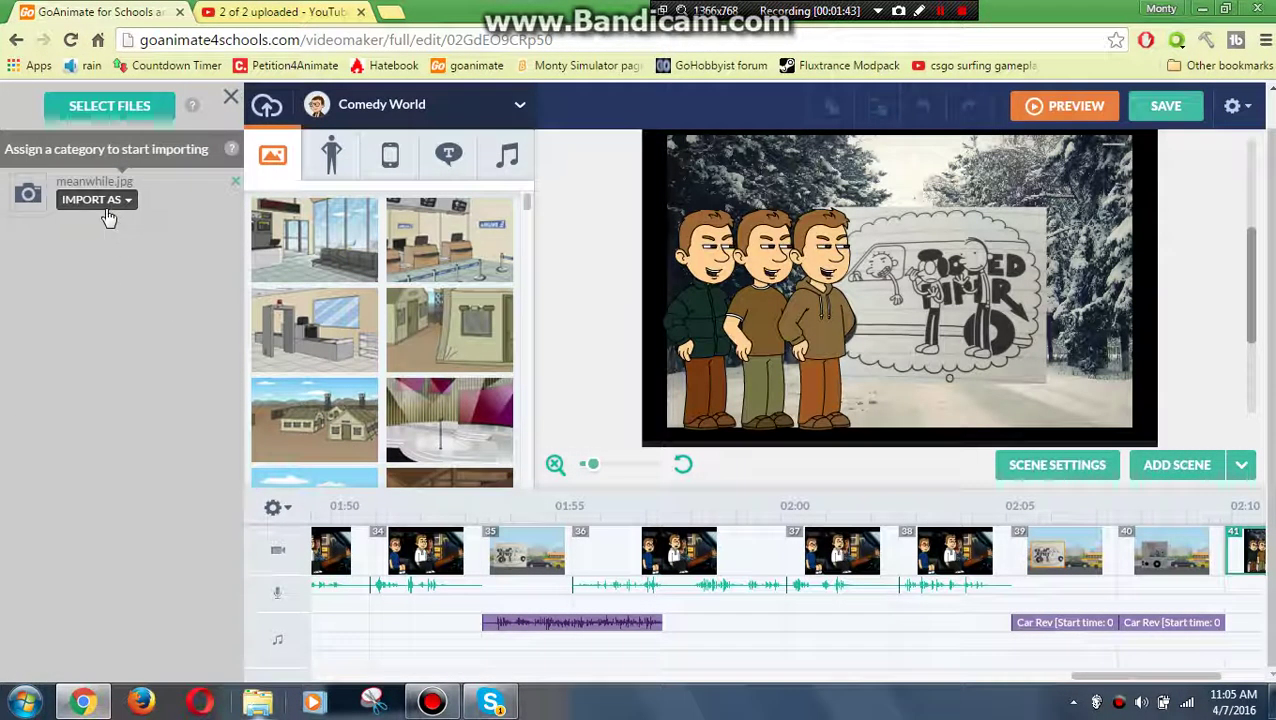
pyautogui.click(106, 210)
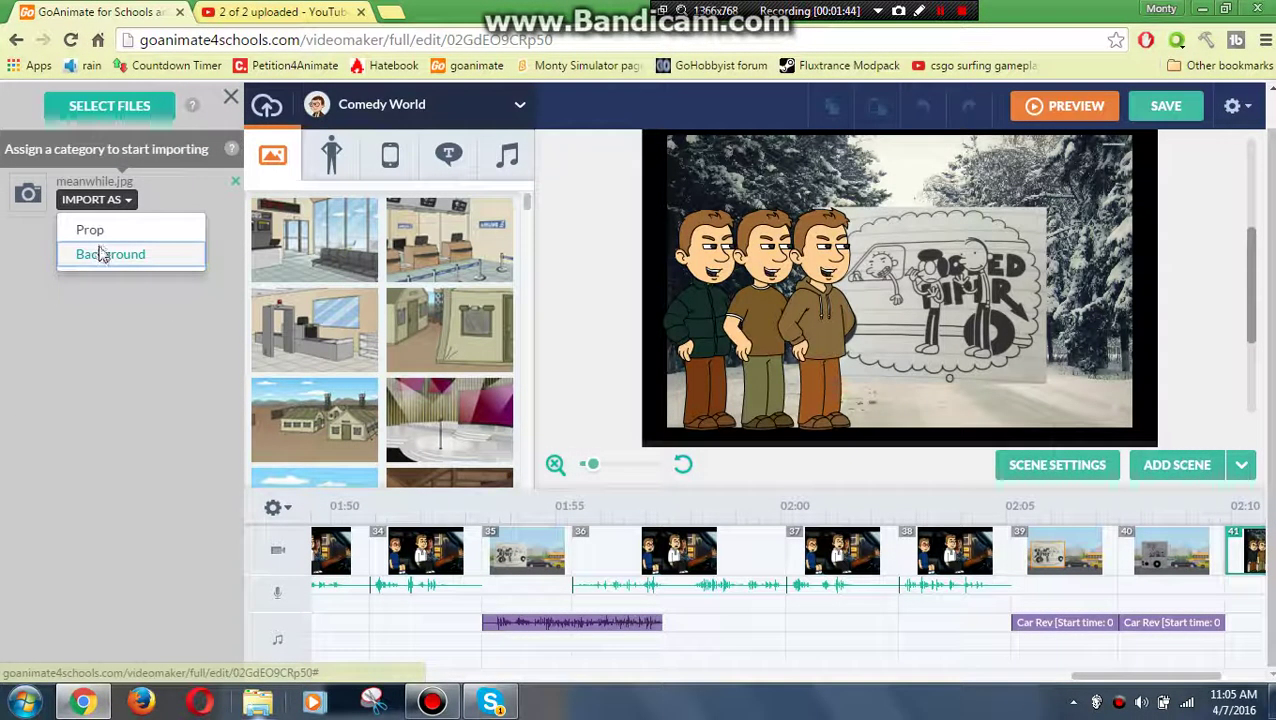
pyautogui.click(106, 253)
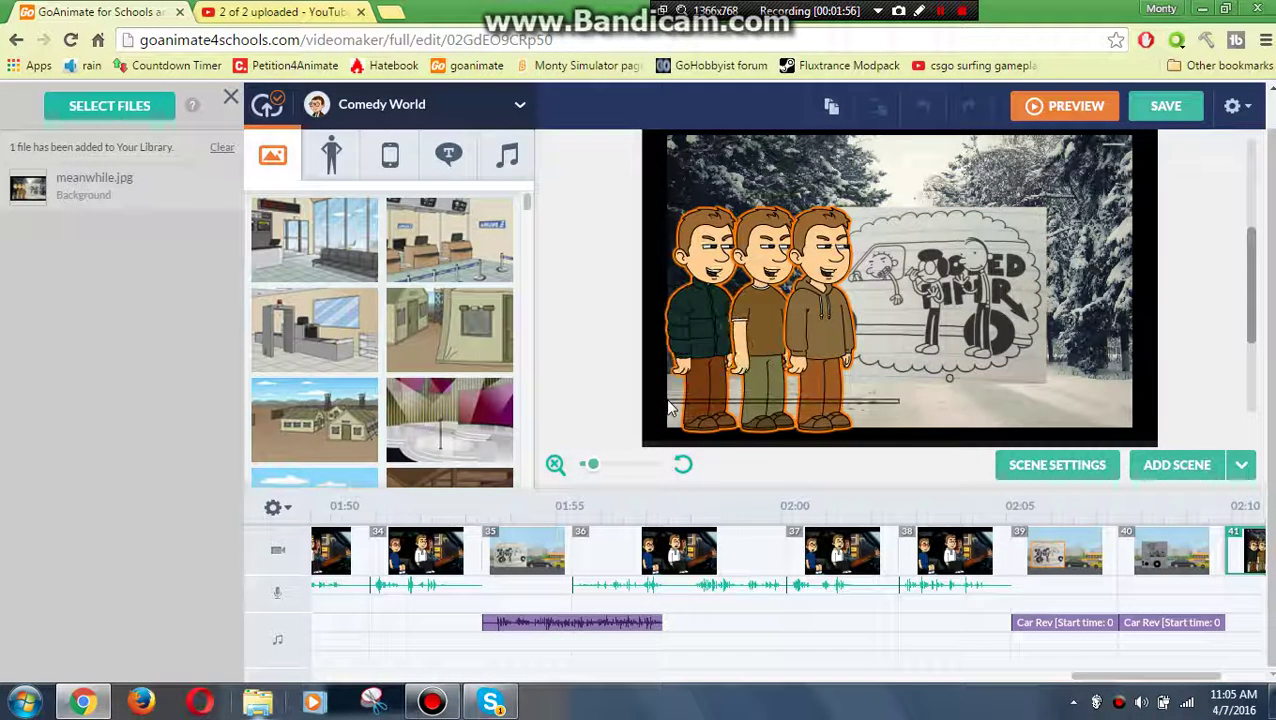
# - Add the imported meanwhile.jpg background to scene 41 and delete the separate characters and van drawing placed over it
pyautogui.click(612, 372)
pyautogui.click(612, 322)
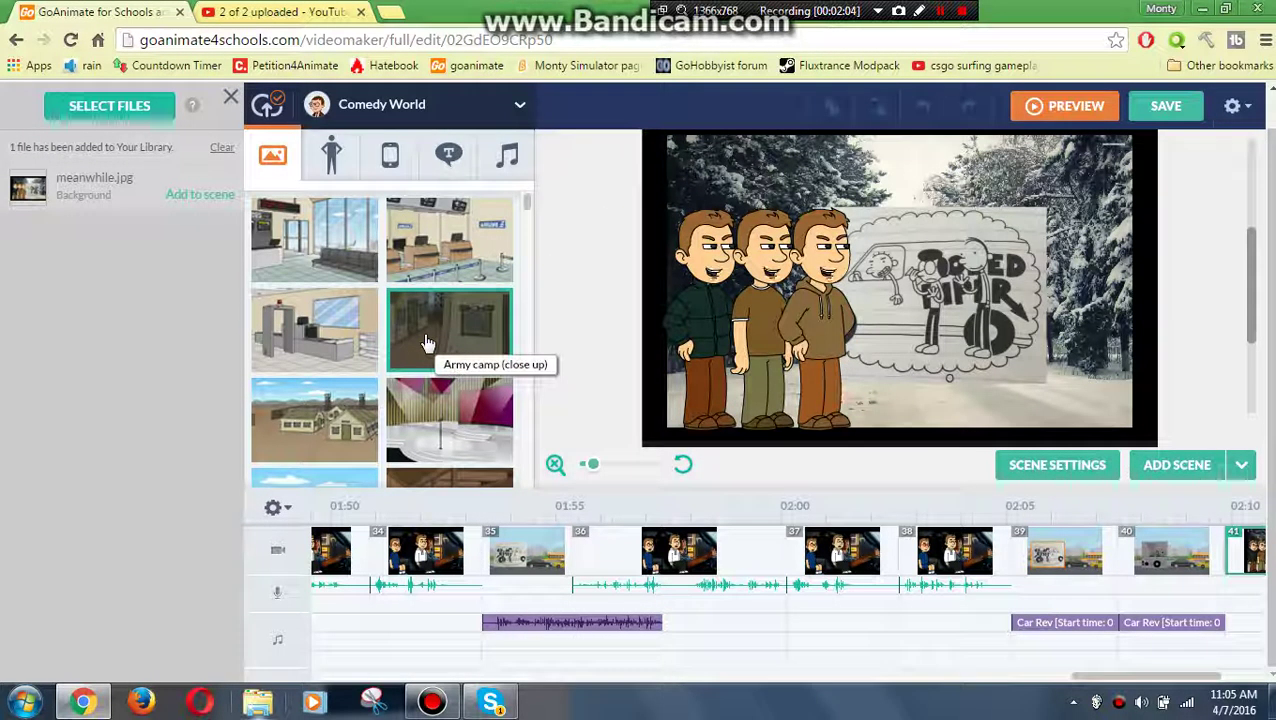
pyautogui.click(200, 194)
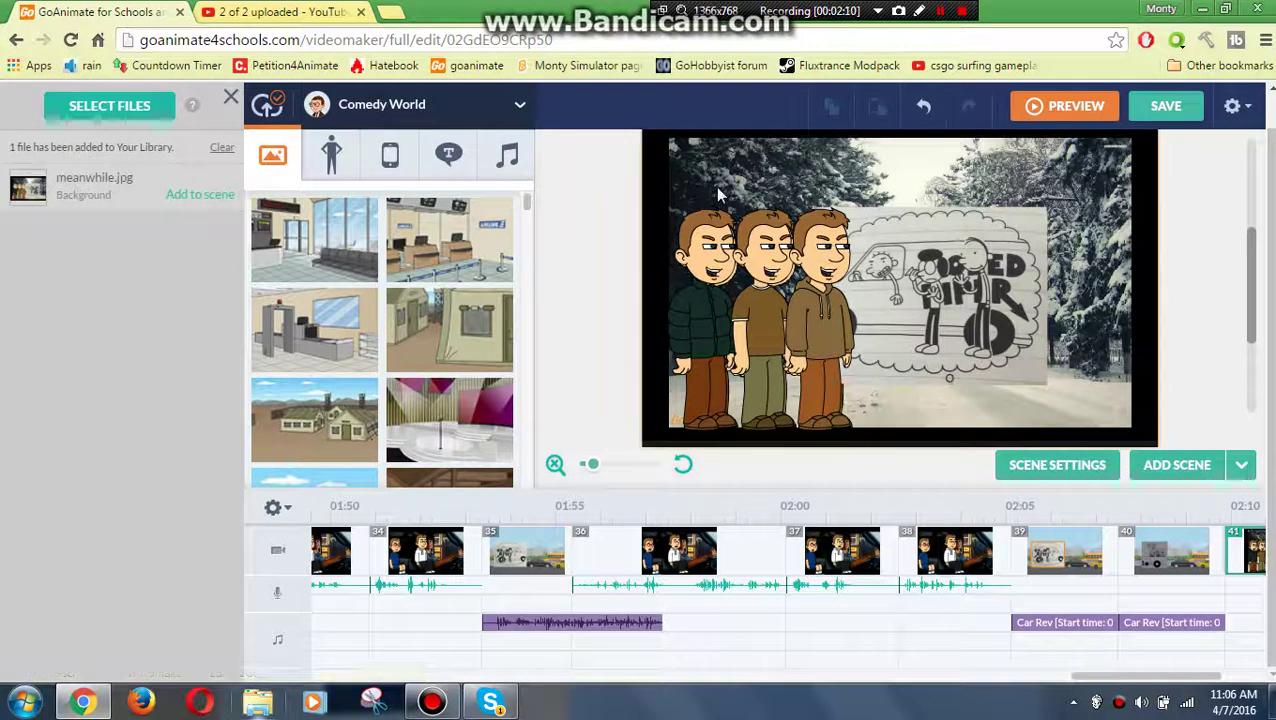
pyautogui.moveTo(712, 186); pyautogui.dragTo(1060, 400)
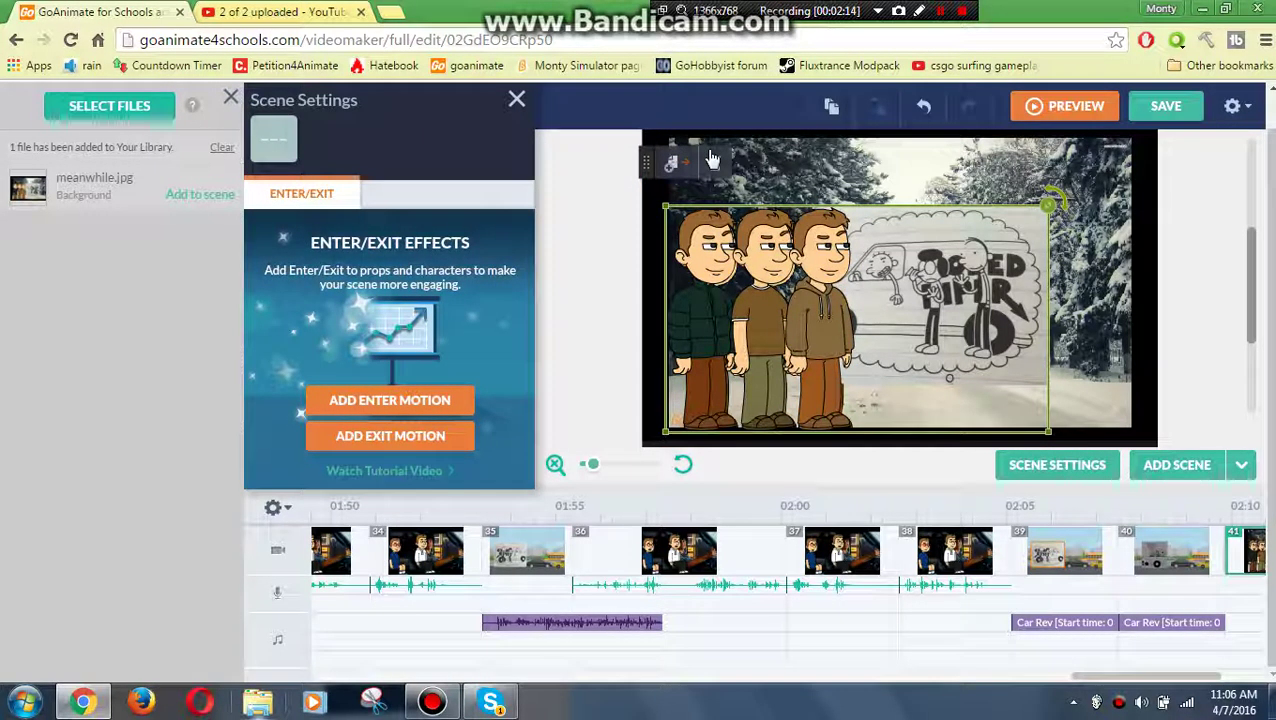
pyautogui.click(710, 158)
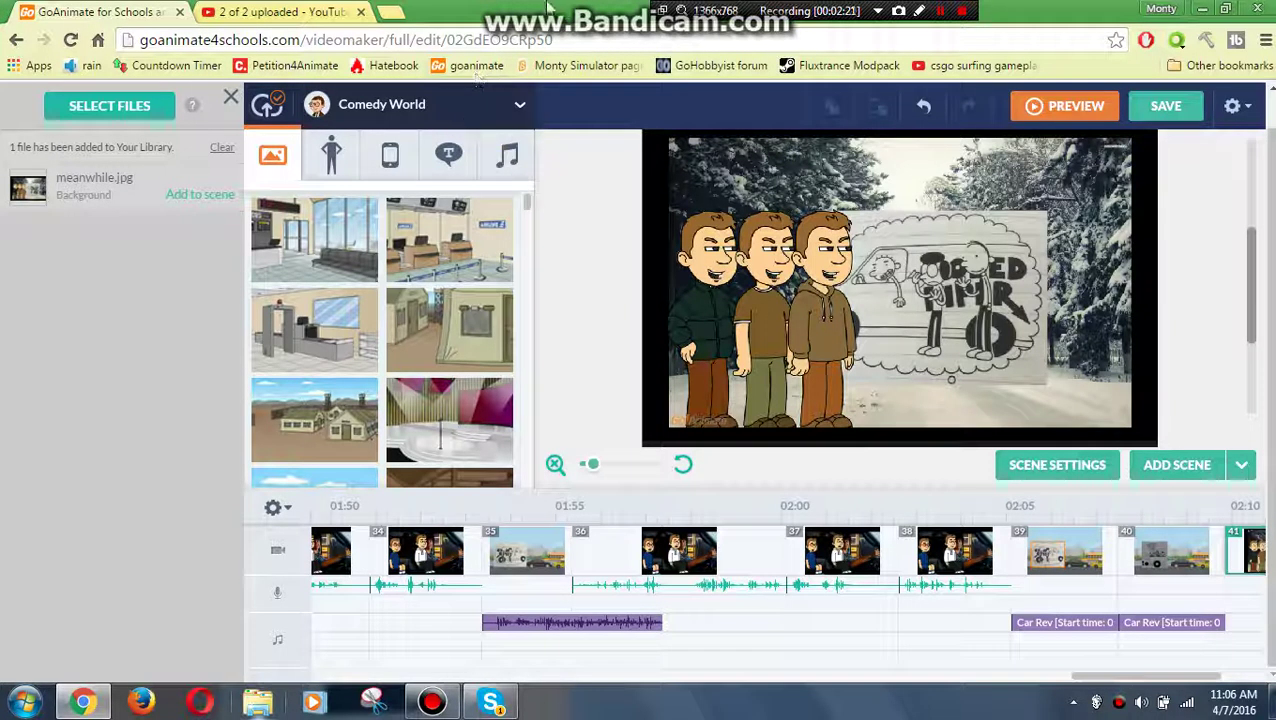
# - Add an Existence Light text box from the assets used in this video onto the van drawing in scene 41
pyautogui.click(450, 152)
pyautogui.click(407, 118)
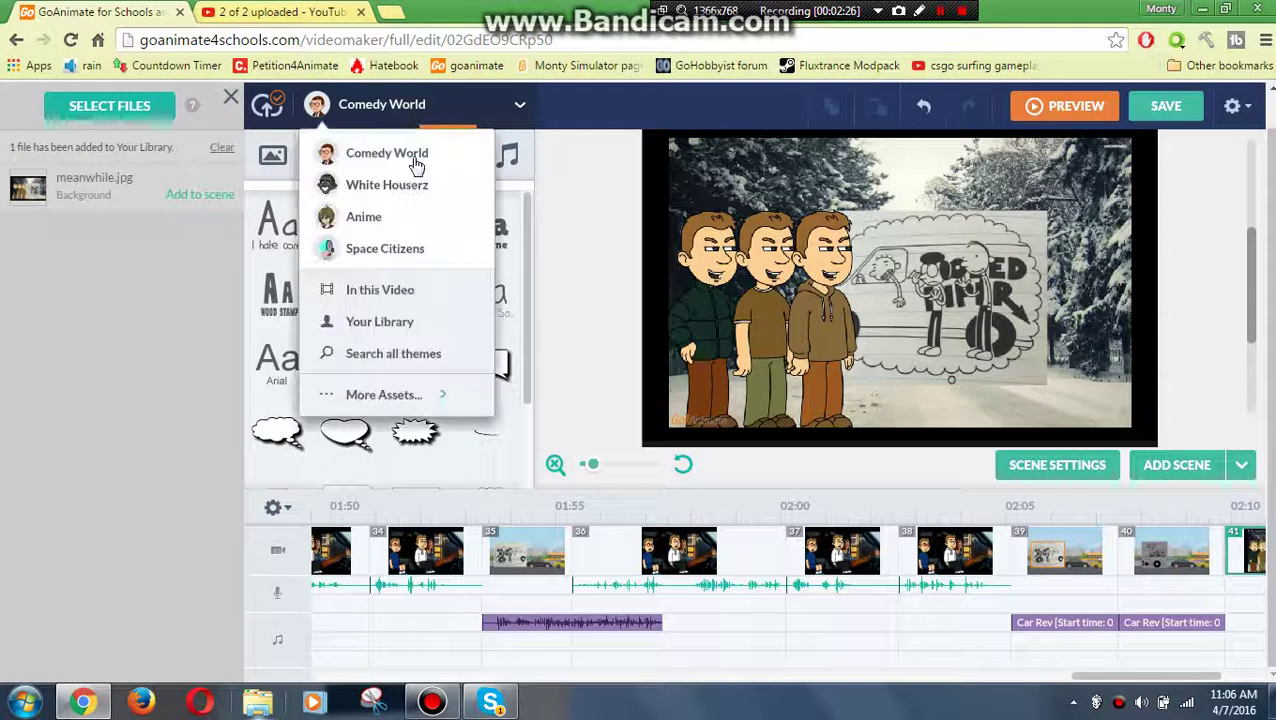
pyautogui.click(422, 290)
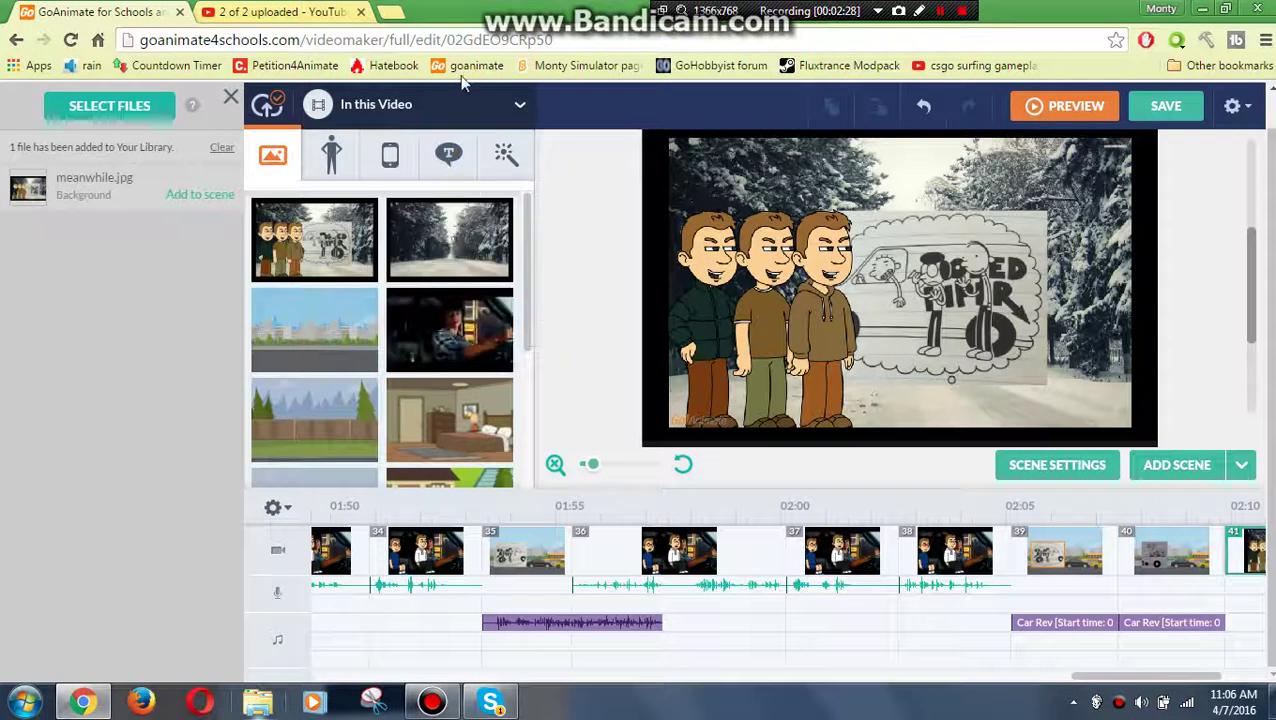
pyautogui.click(448, 153)
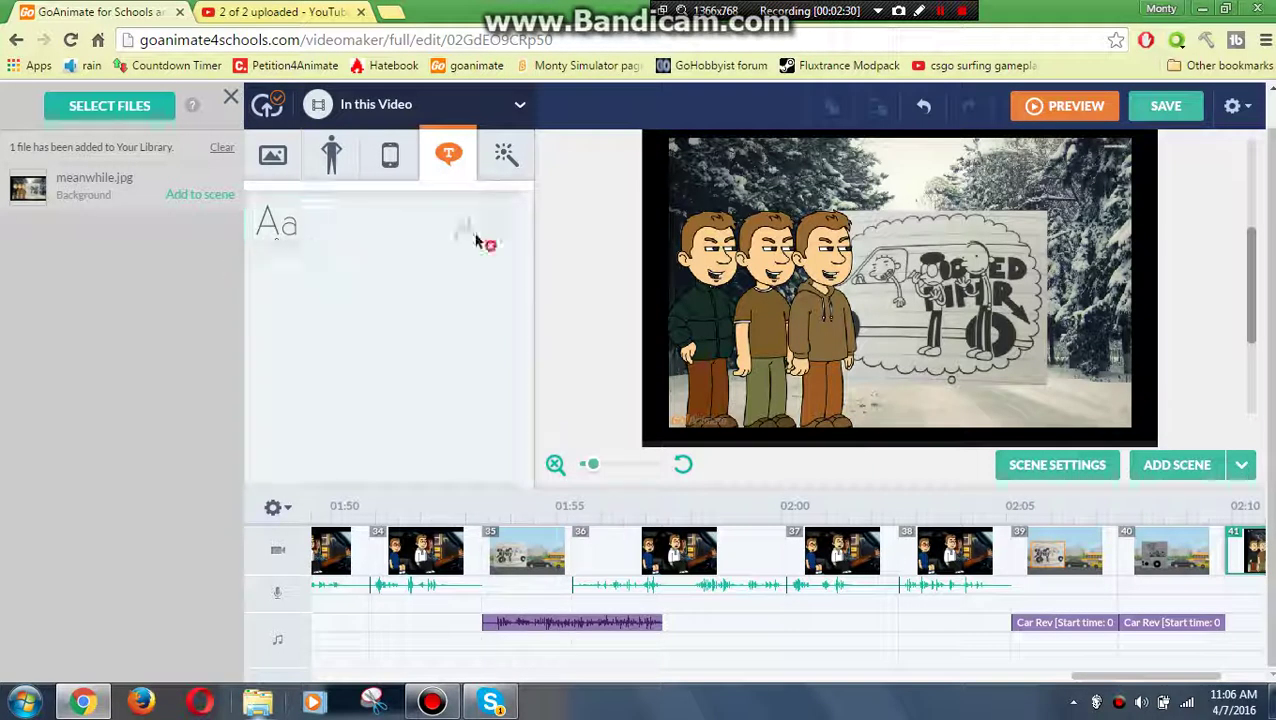
pyautogui.moveTo(476, 240); pyautogui.dragTo(958, 327)
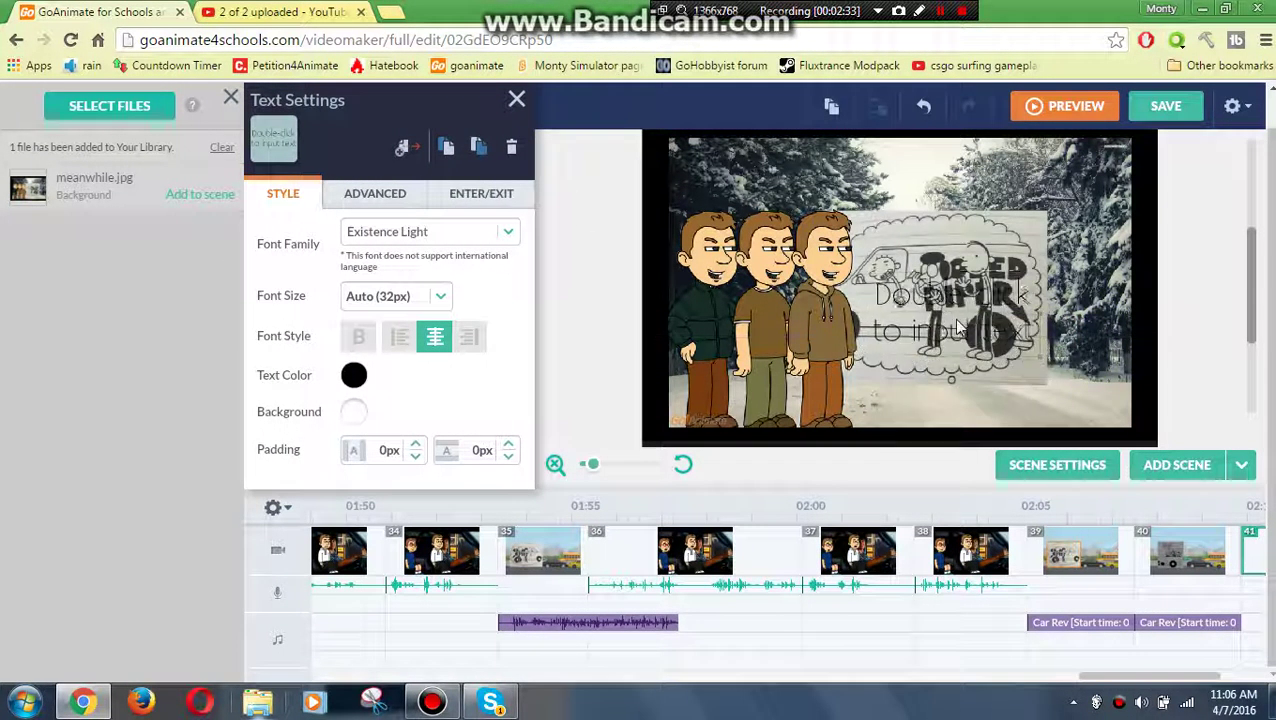
# - Color the new text white and stretch its box across the lower edge of the snowy picture
pyautogui.click(366, 406)
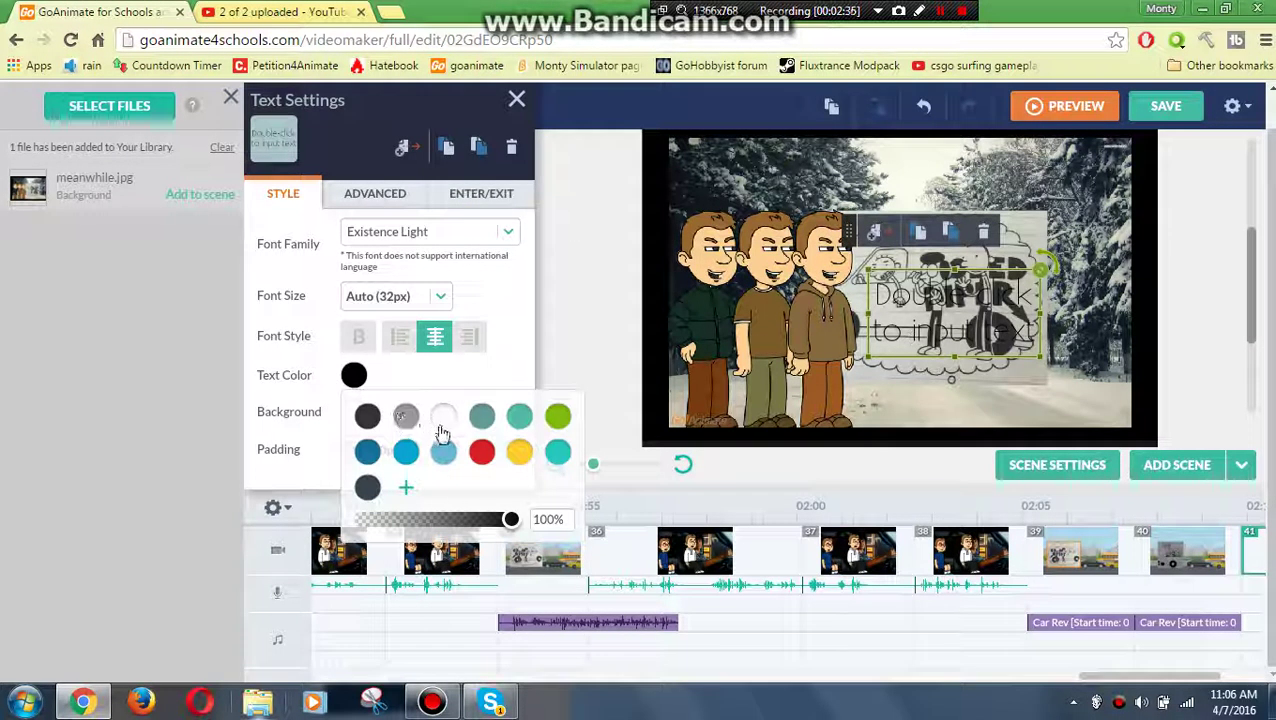
pyautogui.click(444, 418)
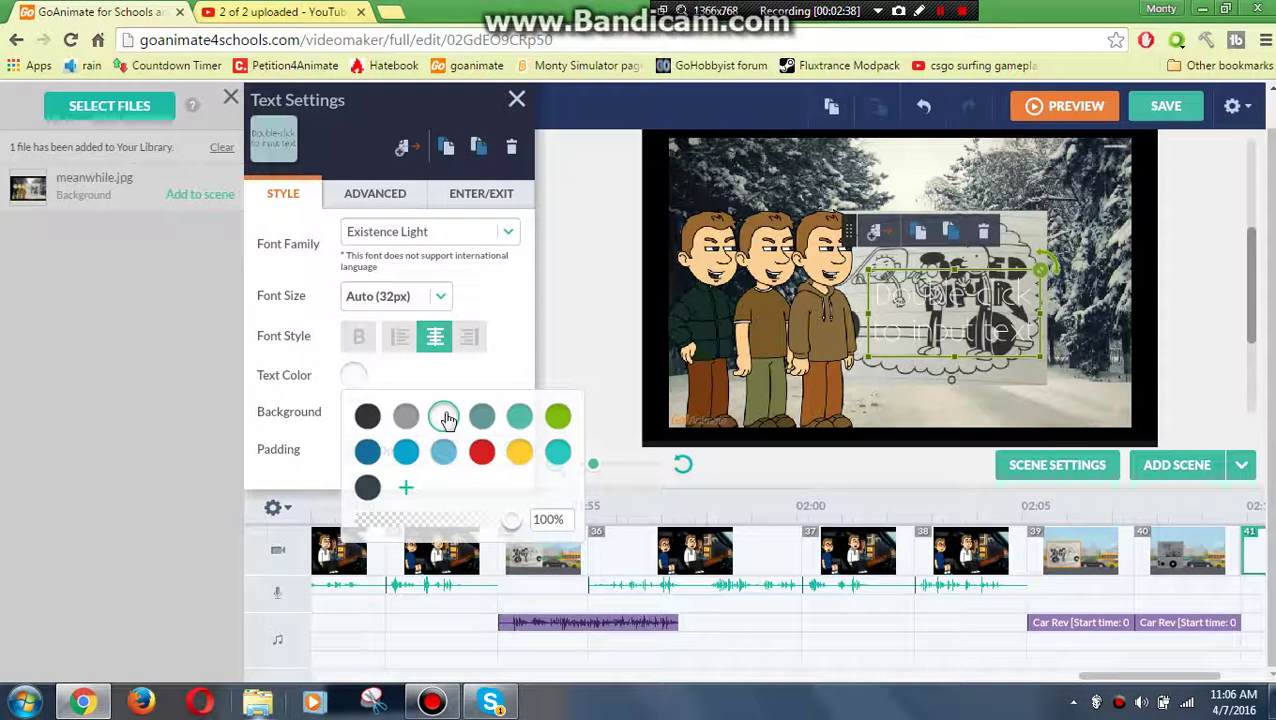
pyautogui.moveTo(869, 317); pyautogui.dragTo(798, 316)
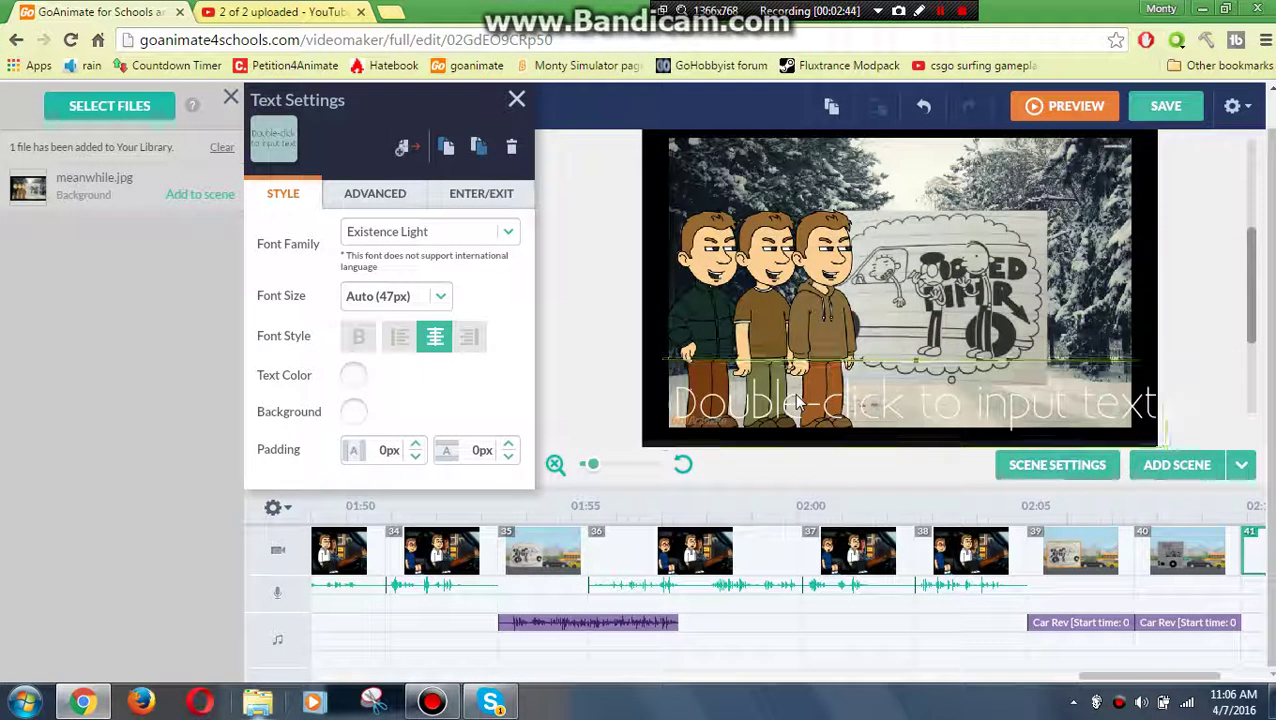
# - Replace the placeholder text in the caption box with "Meanwhile"
pyautogui.doubleClick(797, 393)
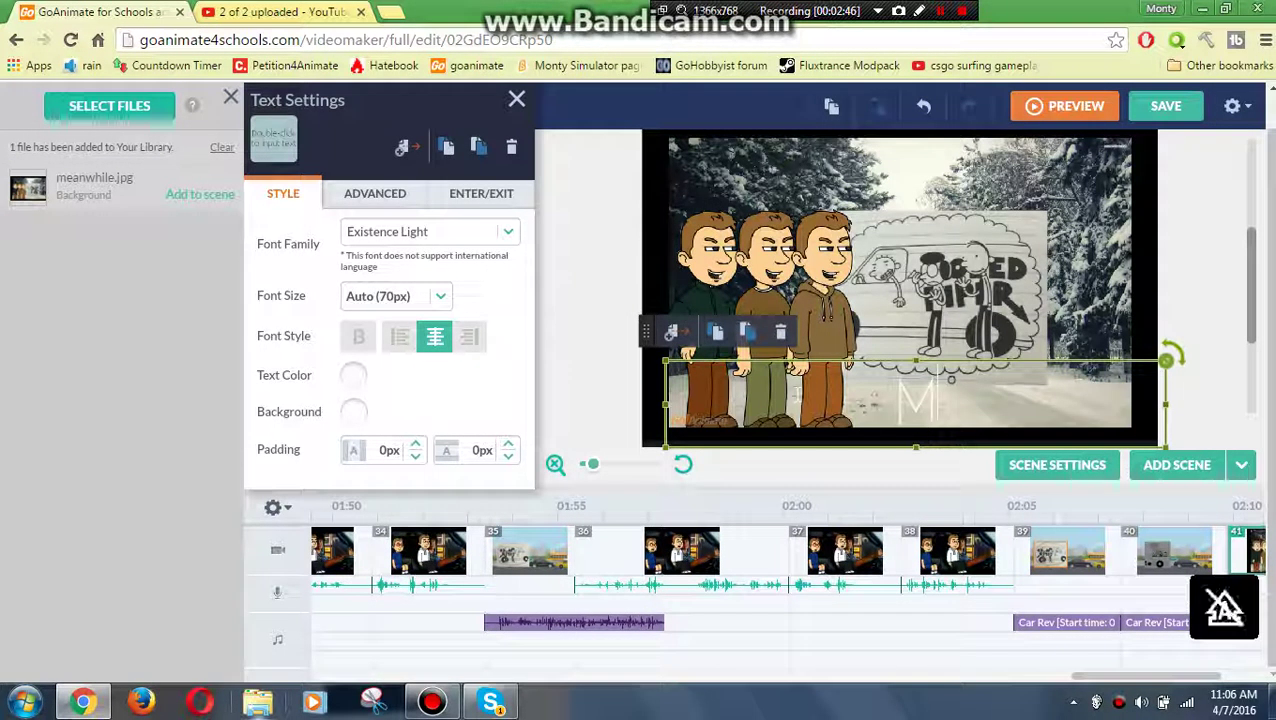
pyautogui.write('Meanwhile')
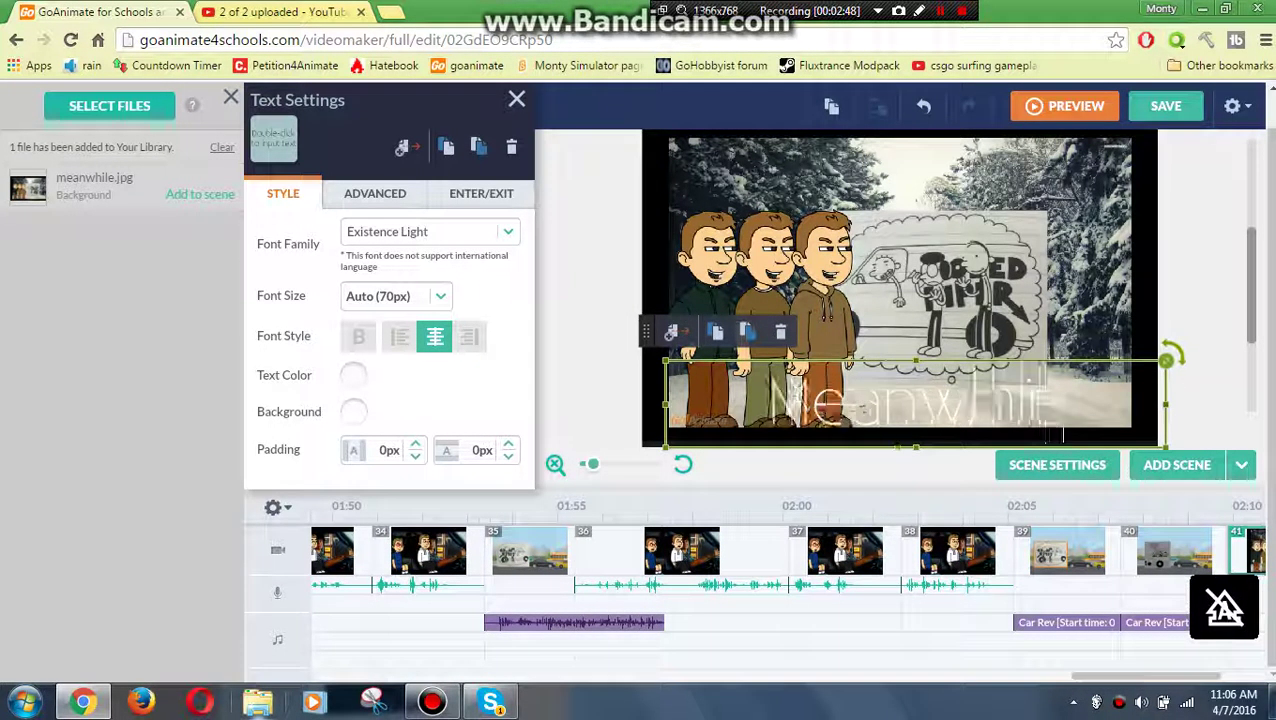
pyautogui.click(1190, 305)
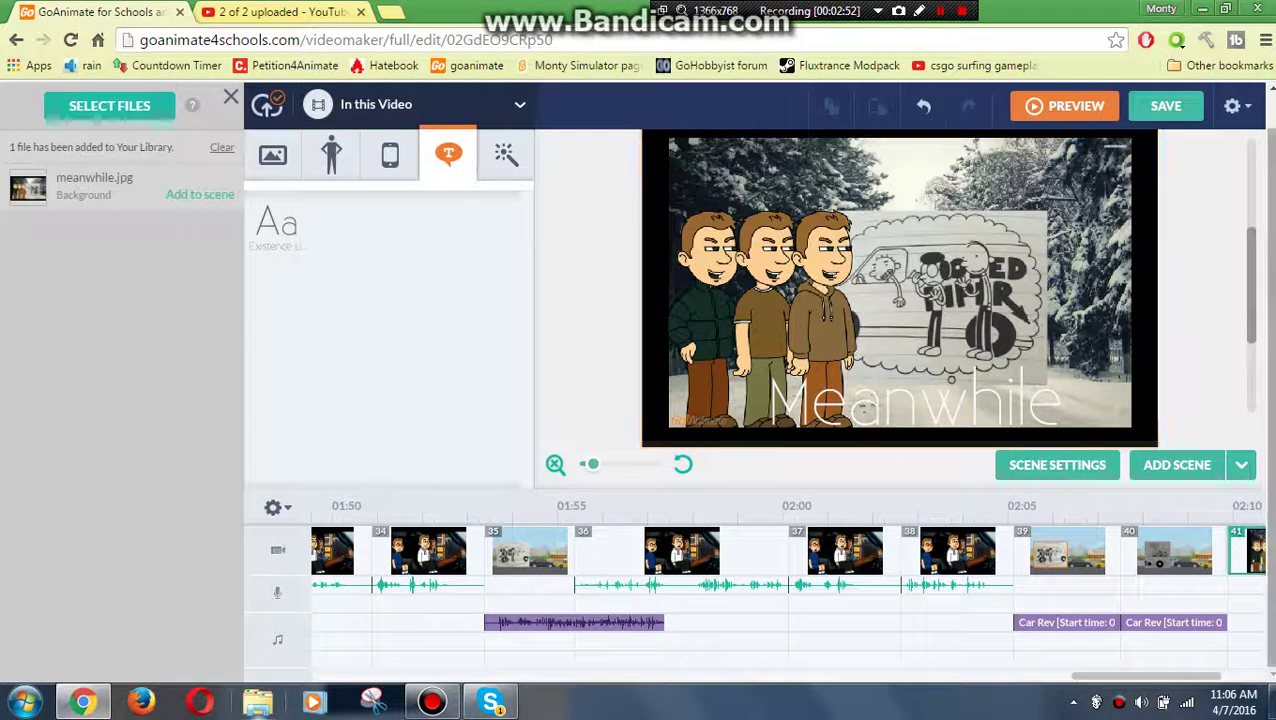
# - Add a new scene after scene 41 and give it the snowy forest road background used in this video
pyautogui.moveTo(1178, 680); pyautogui.dragTo(1220, 680)
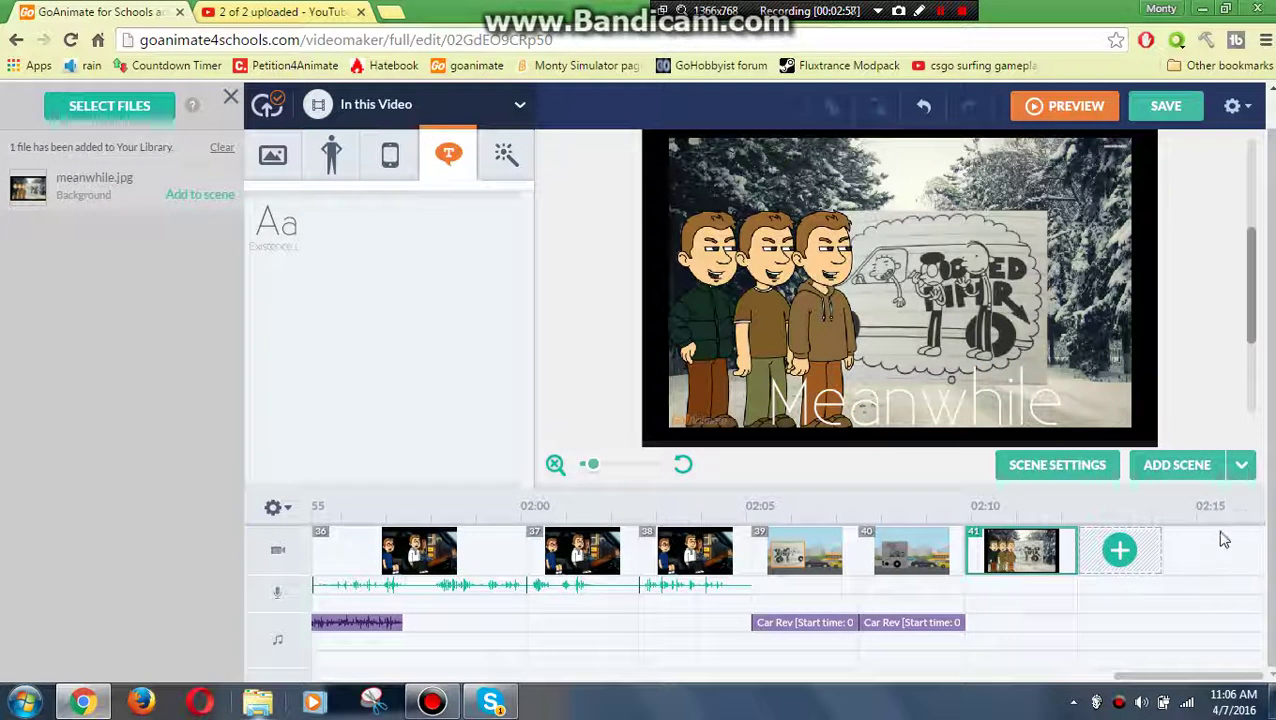
pyautogui.moveTo(1216, 463)
pyautogui.click(1195, 436)
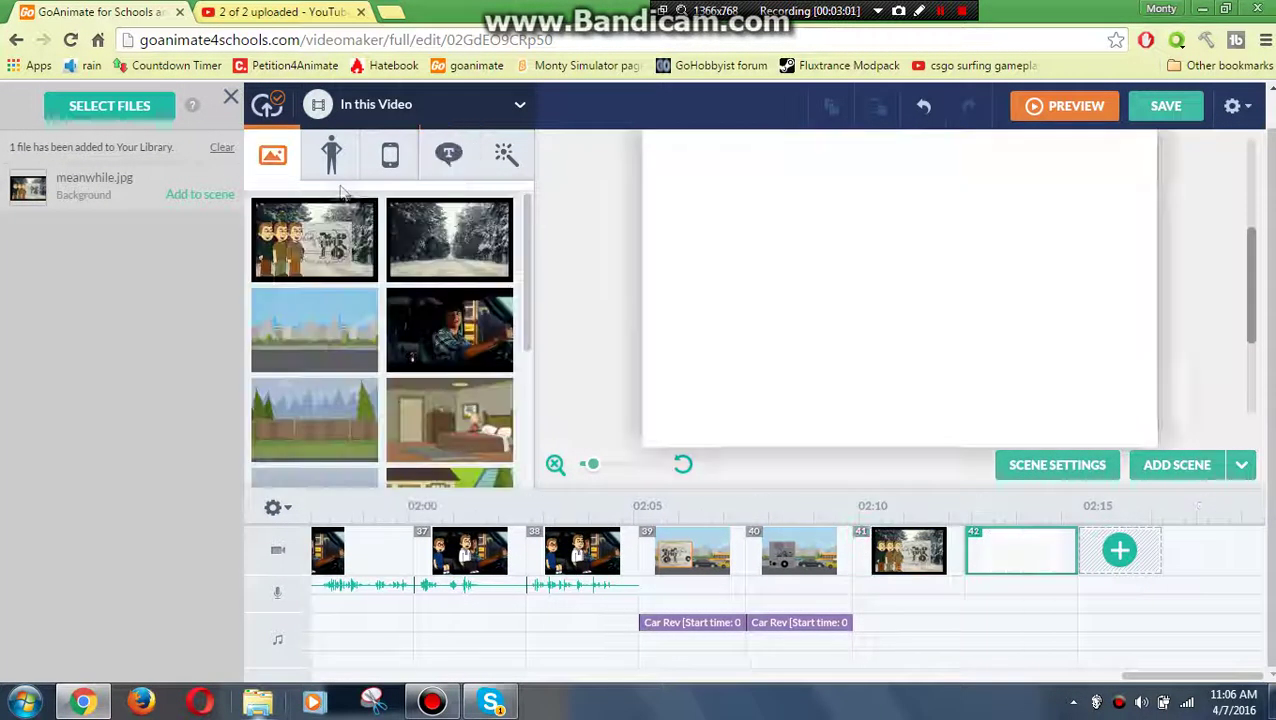
pyautogui.click(393, 110)
pyautogui.click(430, 291)
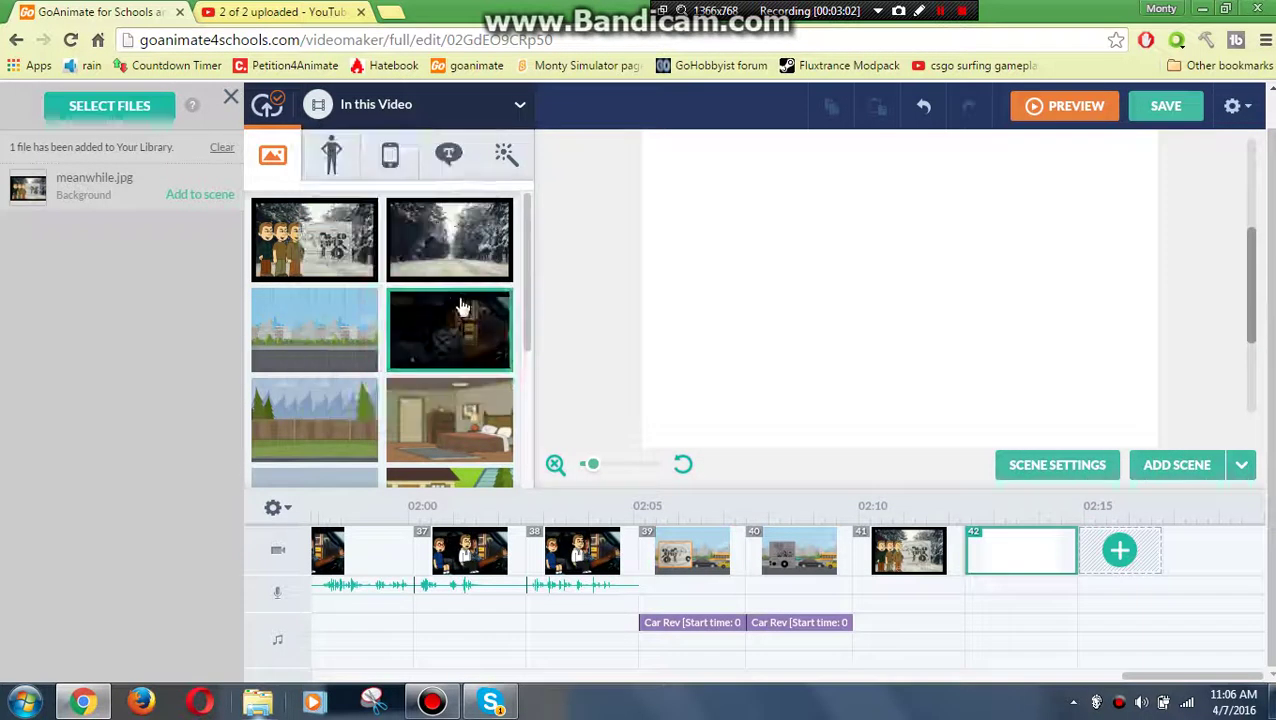
pyautogui.moveTo(425, 240); pyautogui.dragTo(885, 258)
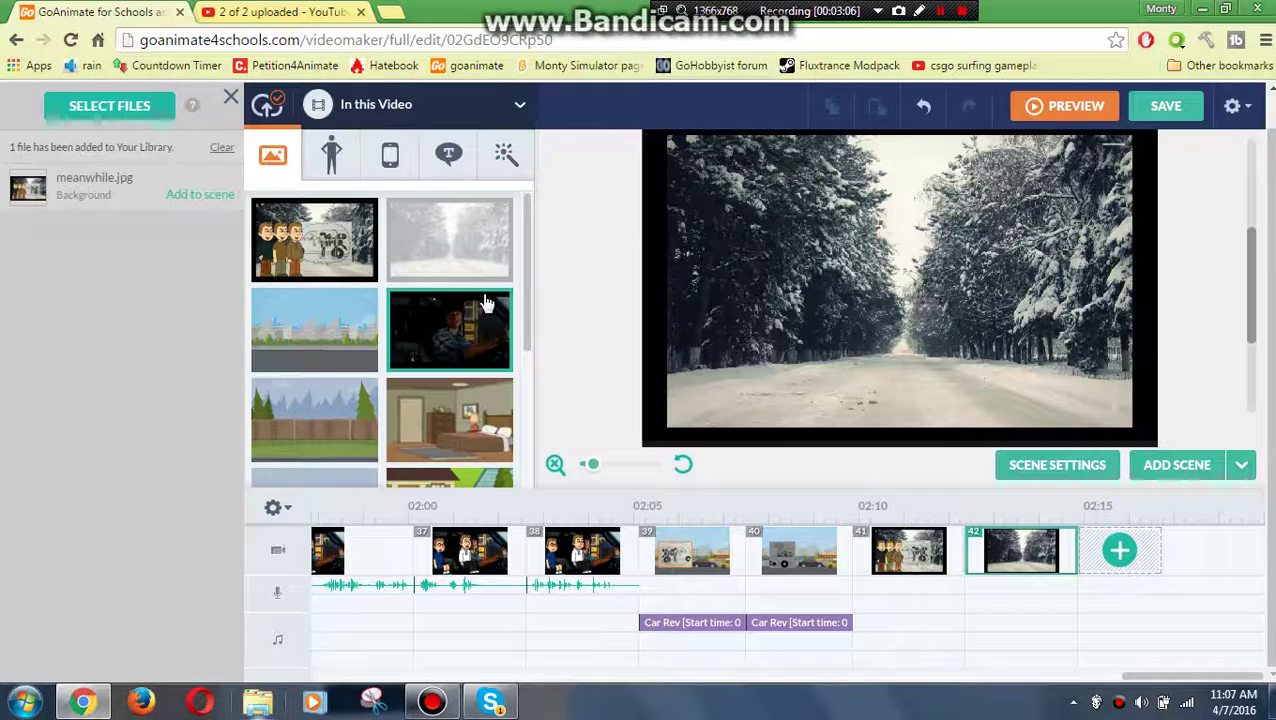
# - Place the hand-drawn van picture from the video's props onto the snowy road in scene 42
pyautogui.click(366, 174)
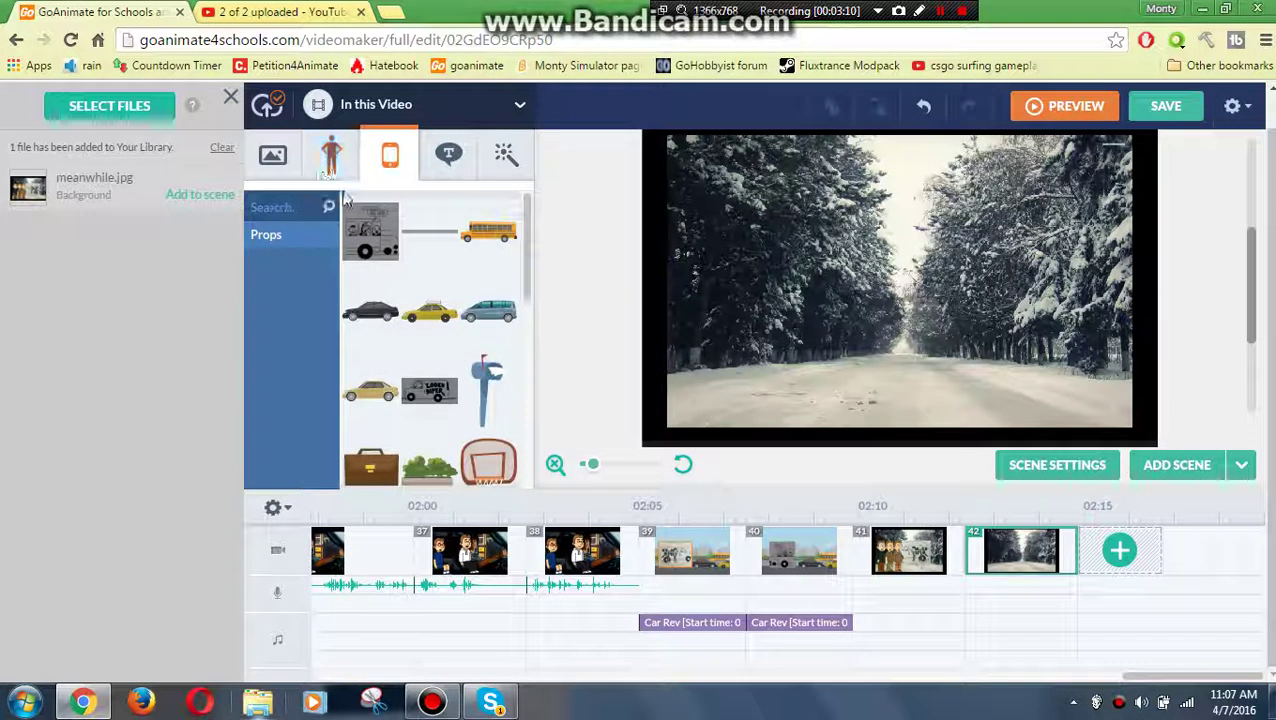
pyautogui.click(338, 163)
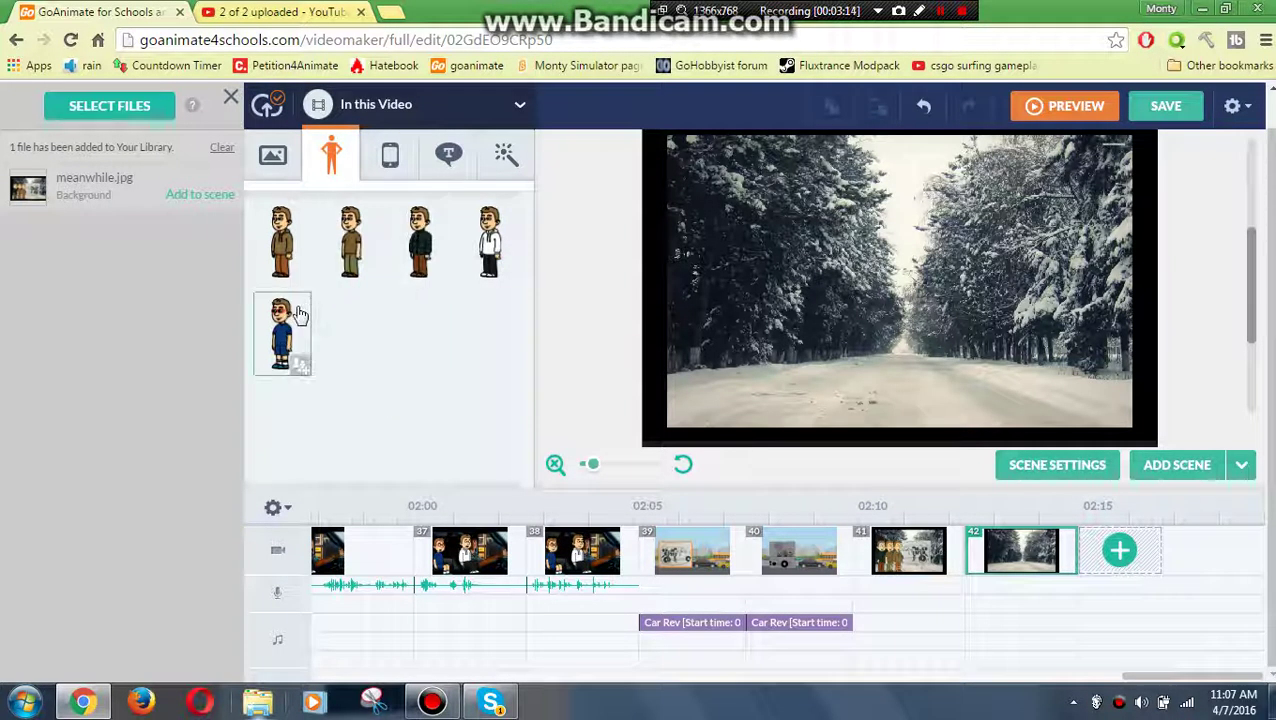
pyautogui.click(385, 152)
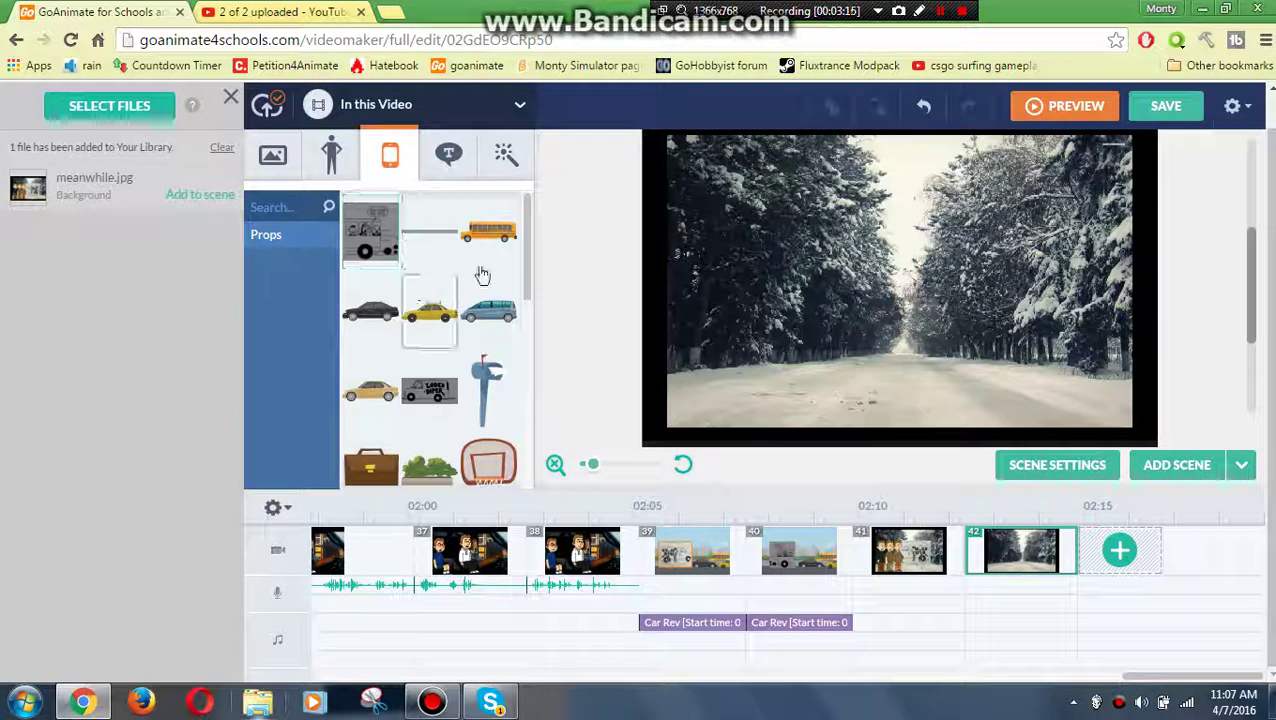
pyautogui.scroll(-5, 528, 266)
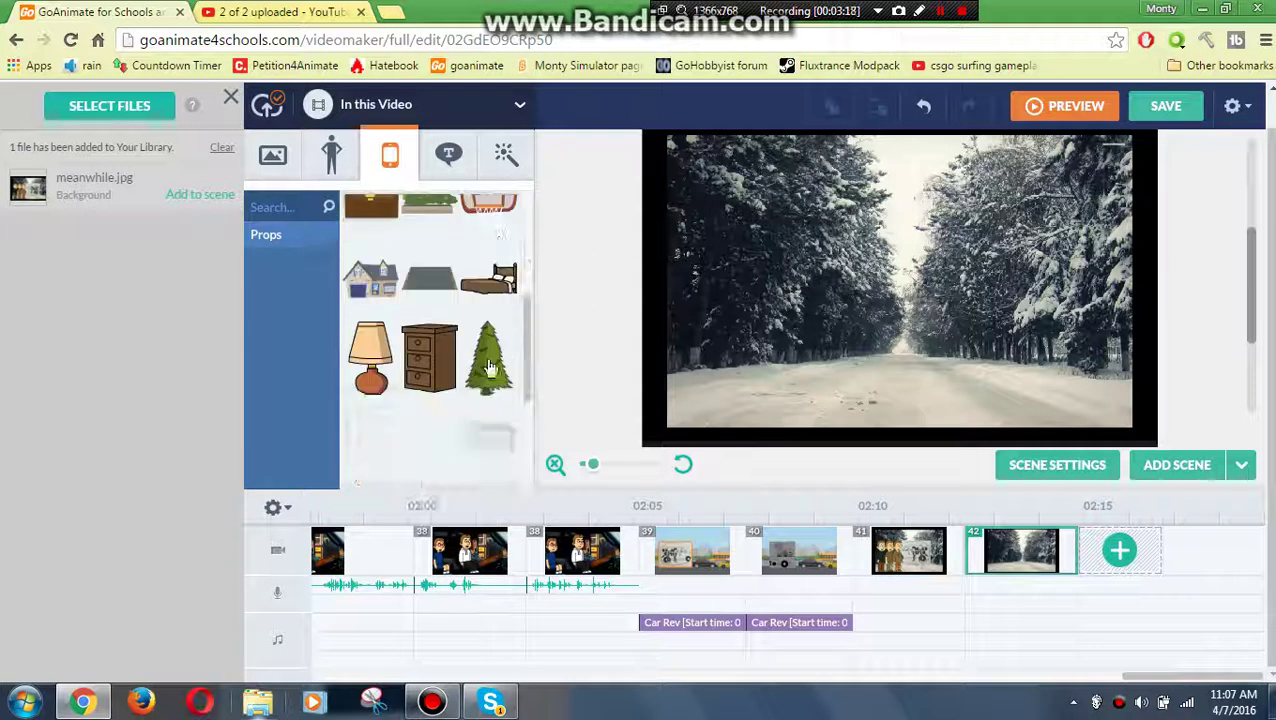
pyautogui.moveTo(445, 466); pyautogui.dragTo(866, 224)
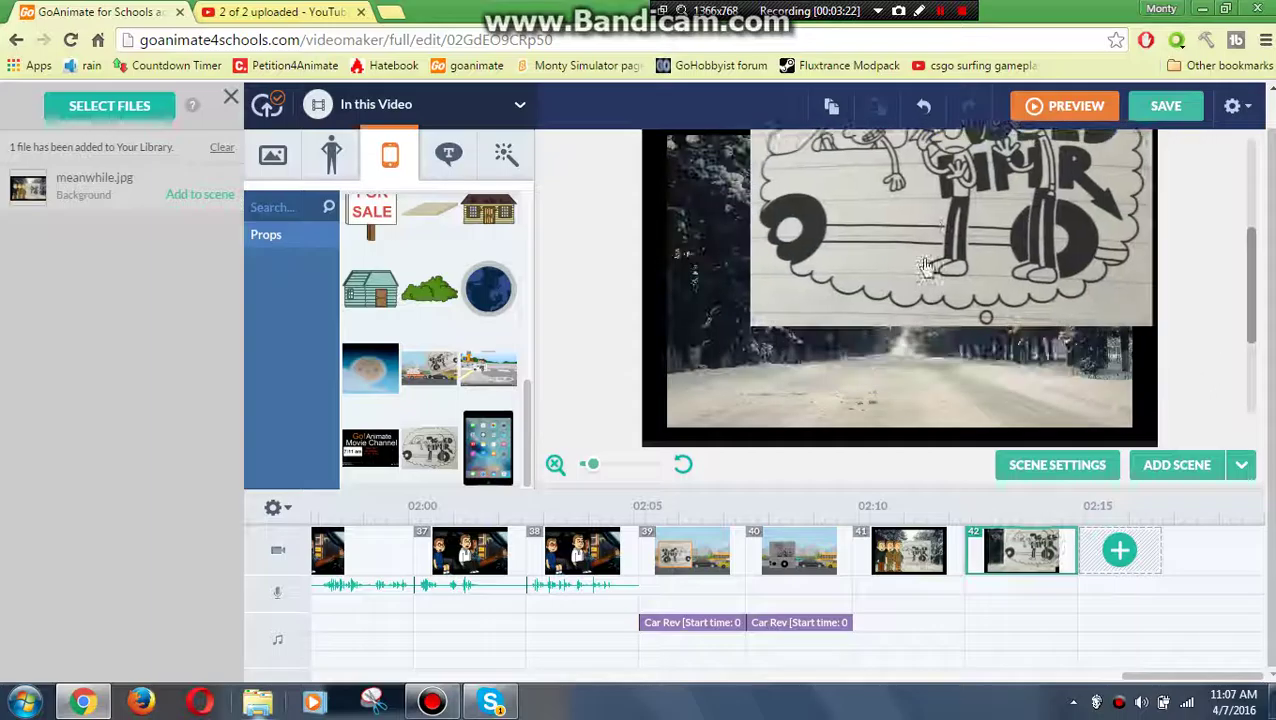
# - Move the van drawing down to the middle of the snowy forest and shrink it to fit within the picture
pyautogui.click(866, 318)
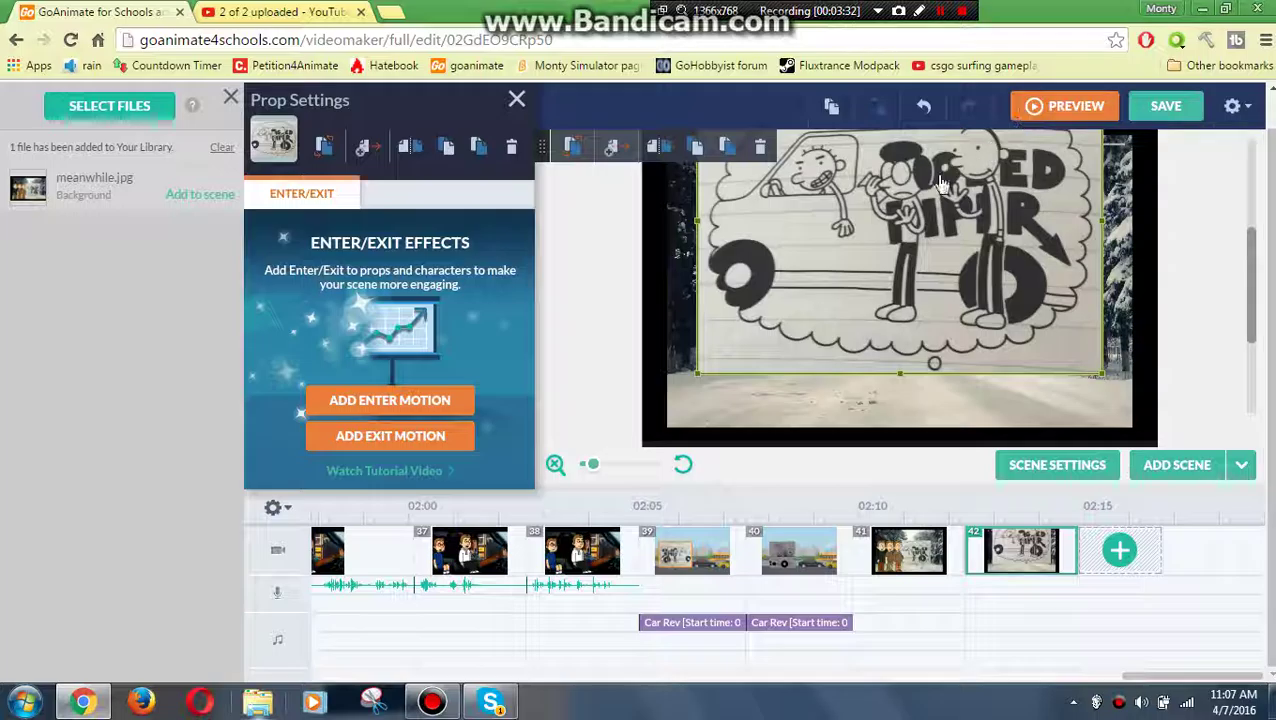
pyautogui.moveTo(938, 185); pyautogui.dragTo(940, 220)
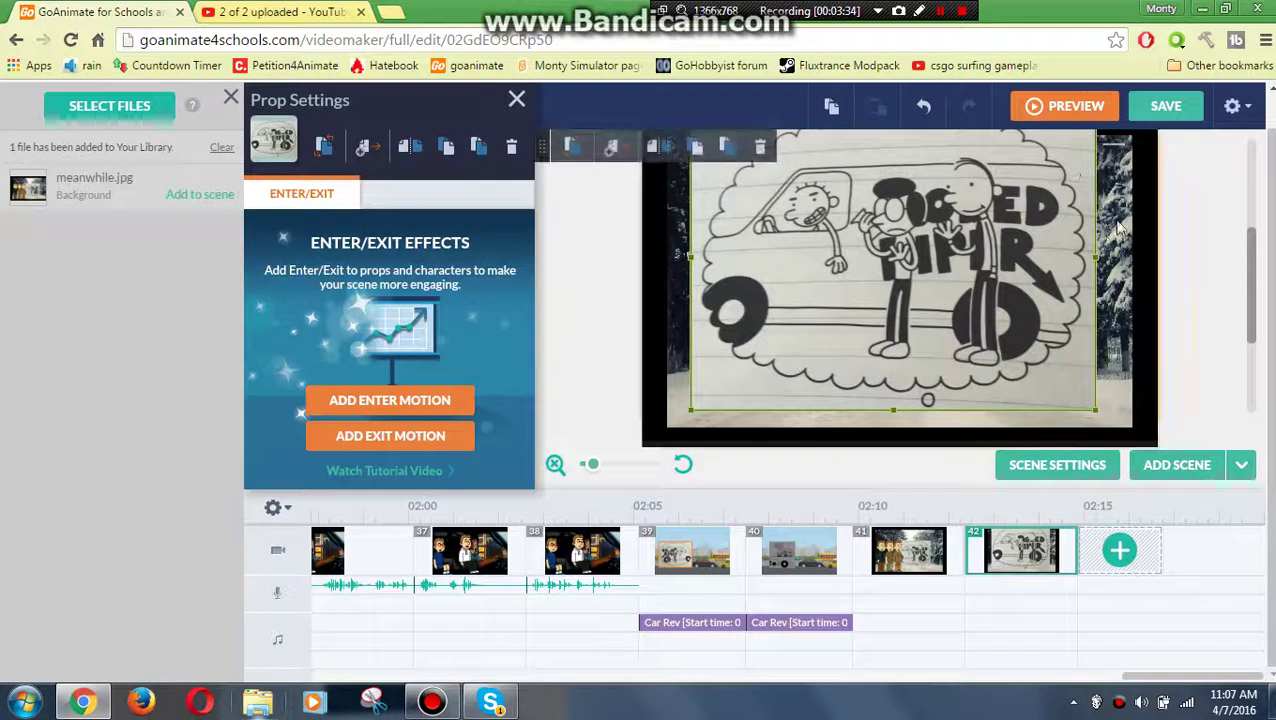
pyautogui.moveTo(1097, 256); pyautogui.dragTo(1037, 261)
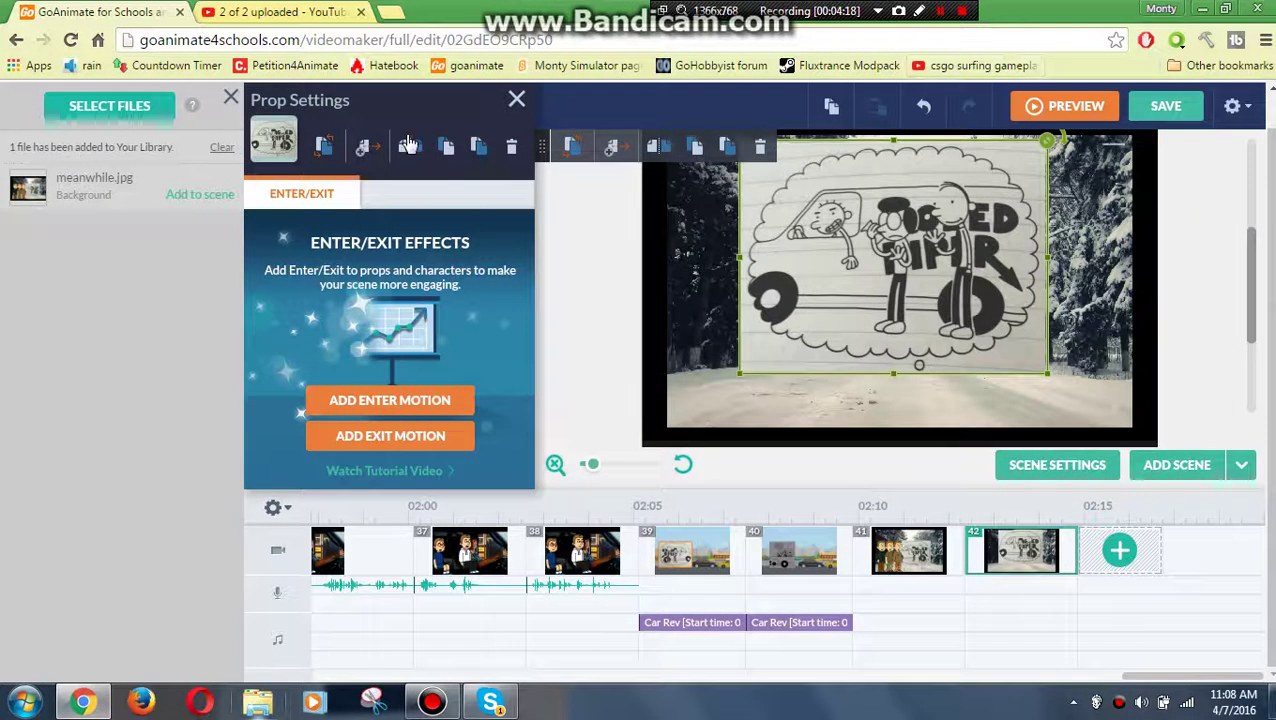
pyautogui.click(592, 265)
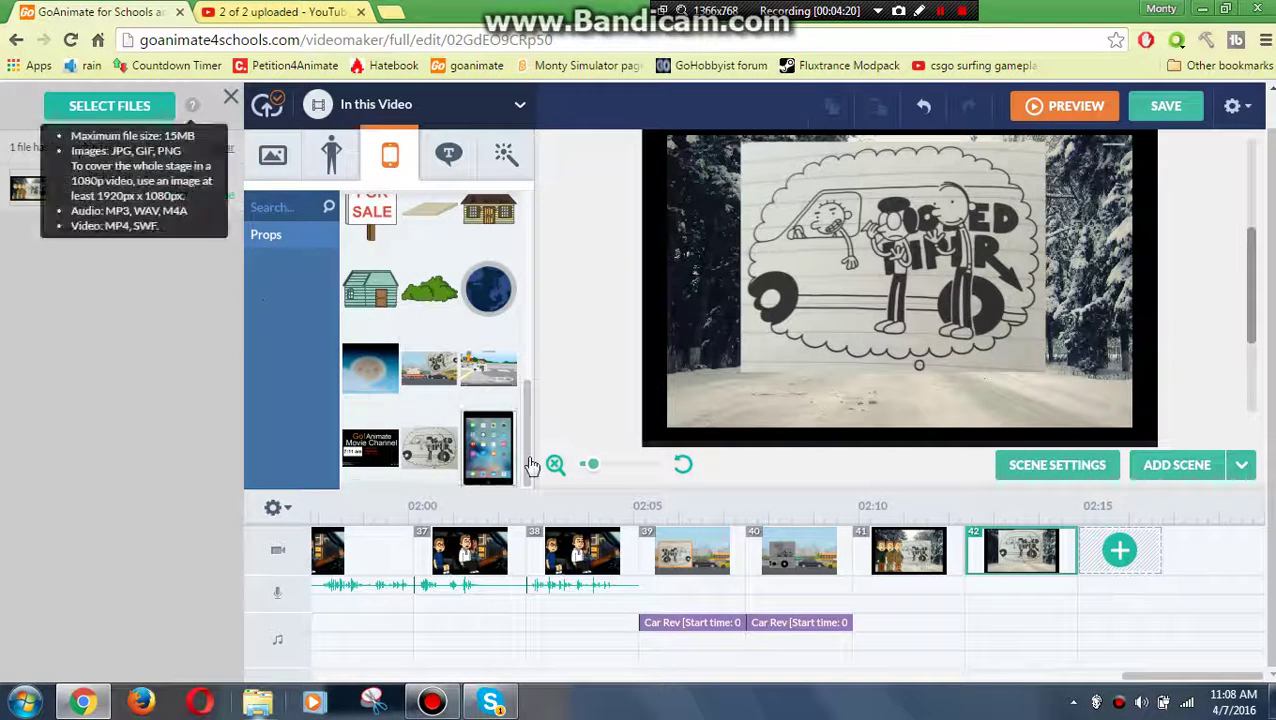
pyautogui.click(325, 160)
pyautogui.moveTo(281, 312); pyautogui.dragTo(690, 315)
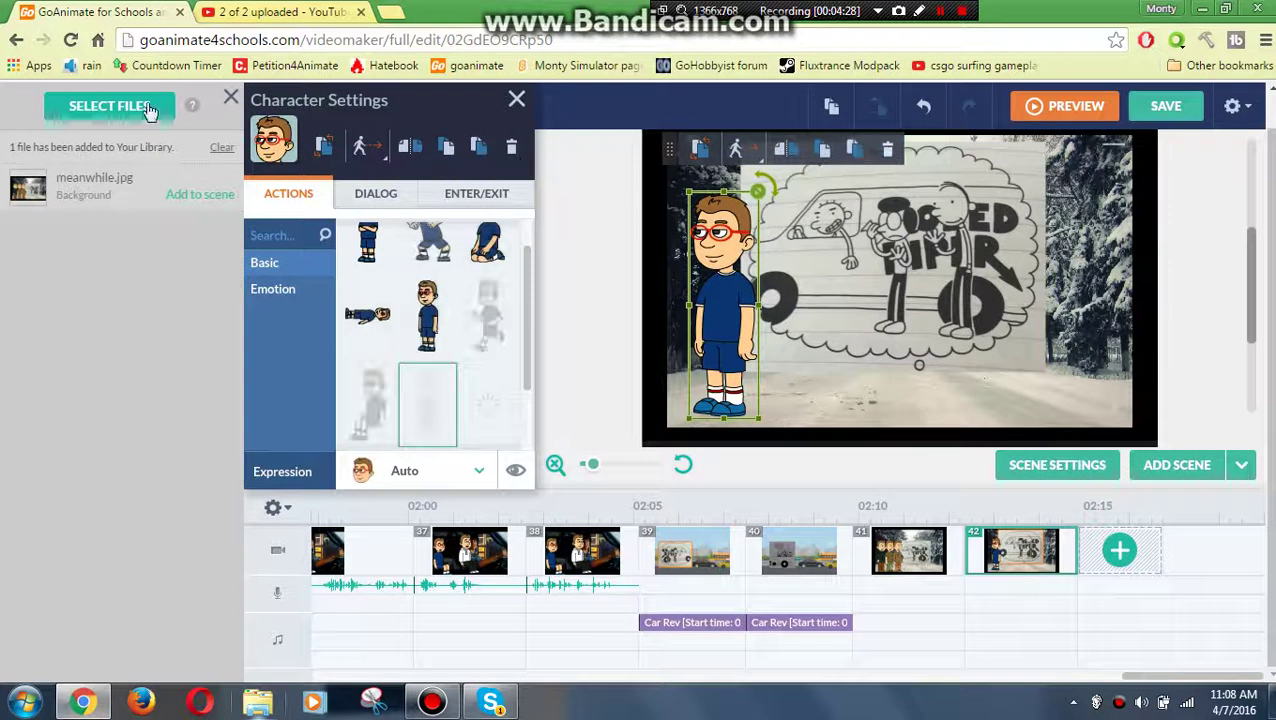
pyautogui.press('Delete')
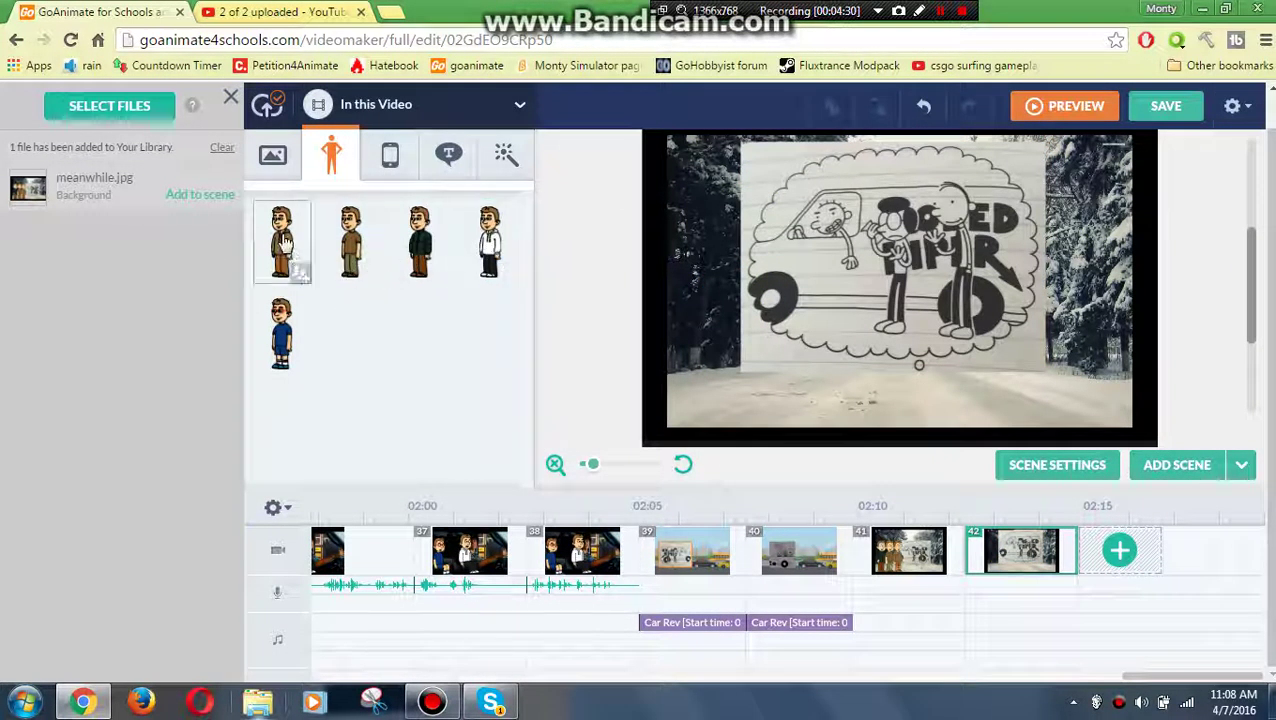
# - Place the character in the dark green jacket at the left edge of scene 42, matching the lineup in scene 41
pyautogui.keyDown('shift'); pyautogui.click(908, 550); pyautogui.keyUp('shift')
pyautogui.rightClick(1020, 545)
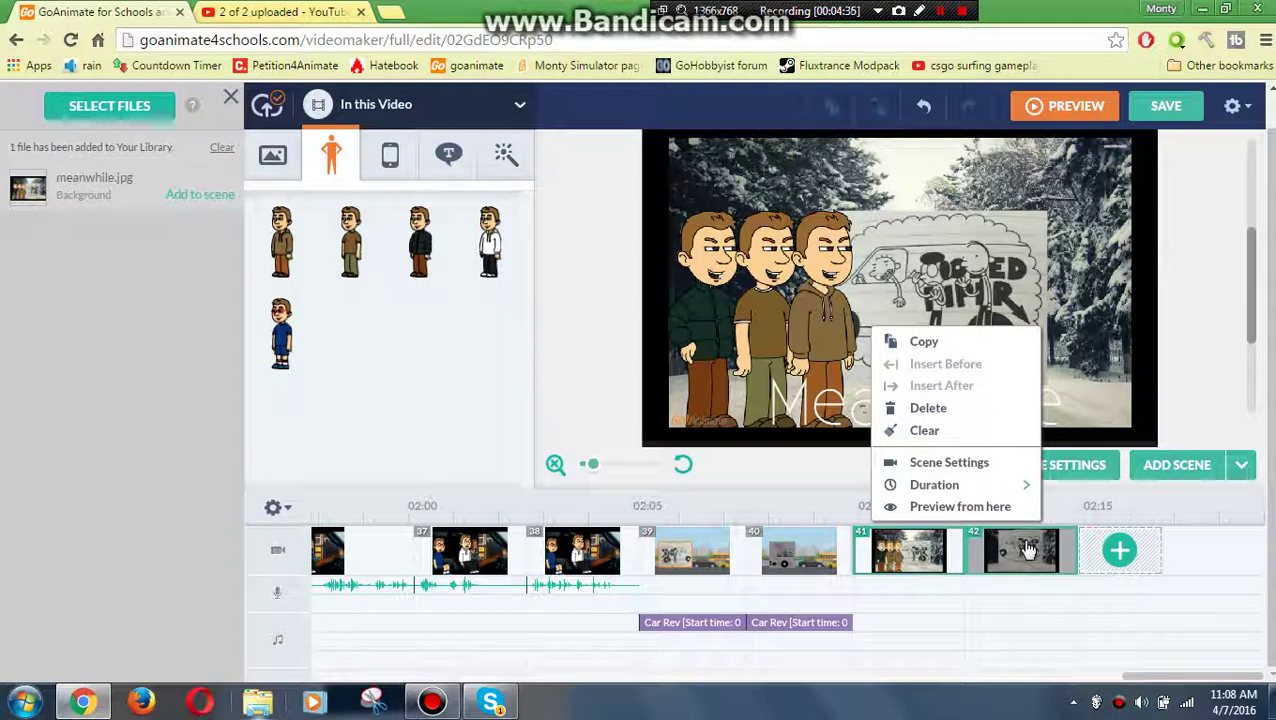
pyautogui.click(1027, 549)
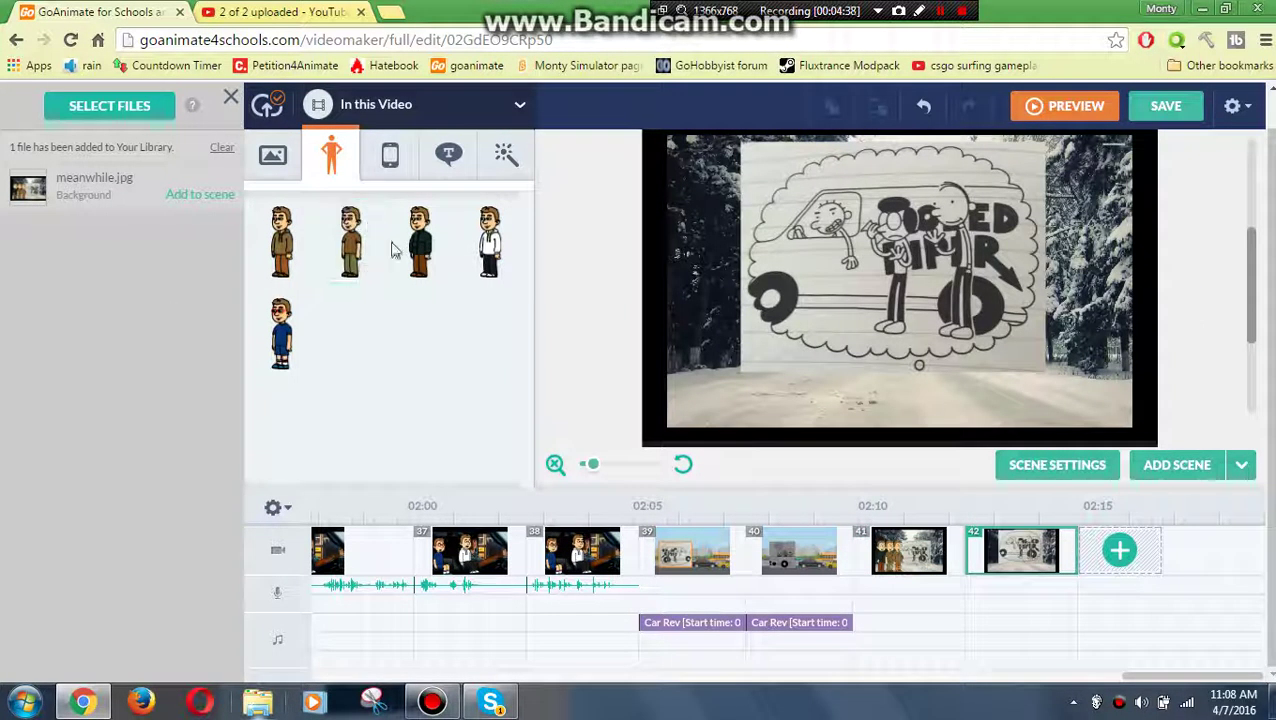
pyautogui.moveTo(419, 240); pyautogui.dragTo(690, 310)
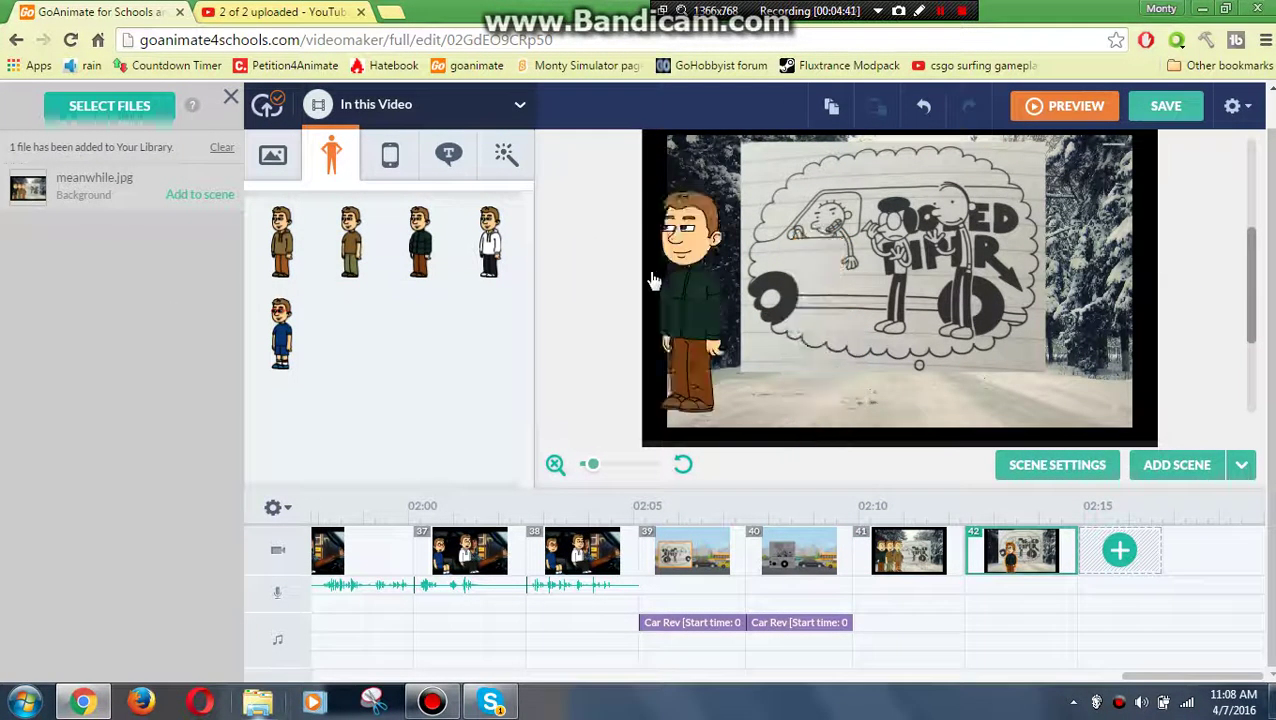
pyautogui.click(697, 245)
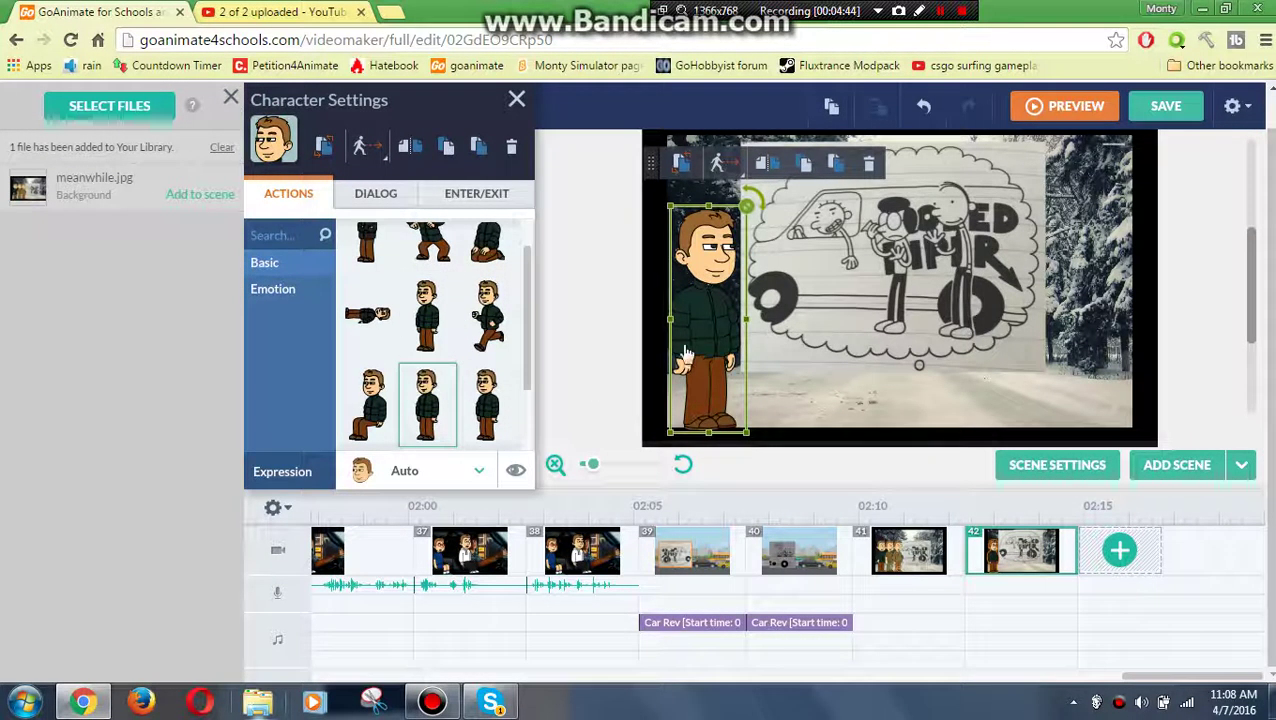
pyautogui.moveTo(690, 356); pyautogui.dragTo(676, 355)
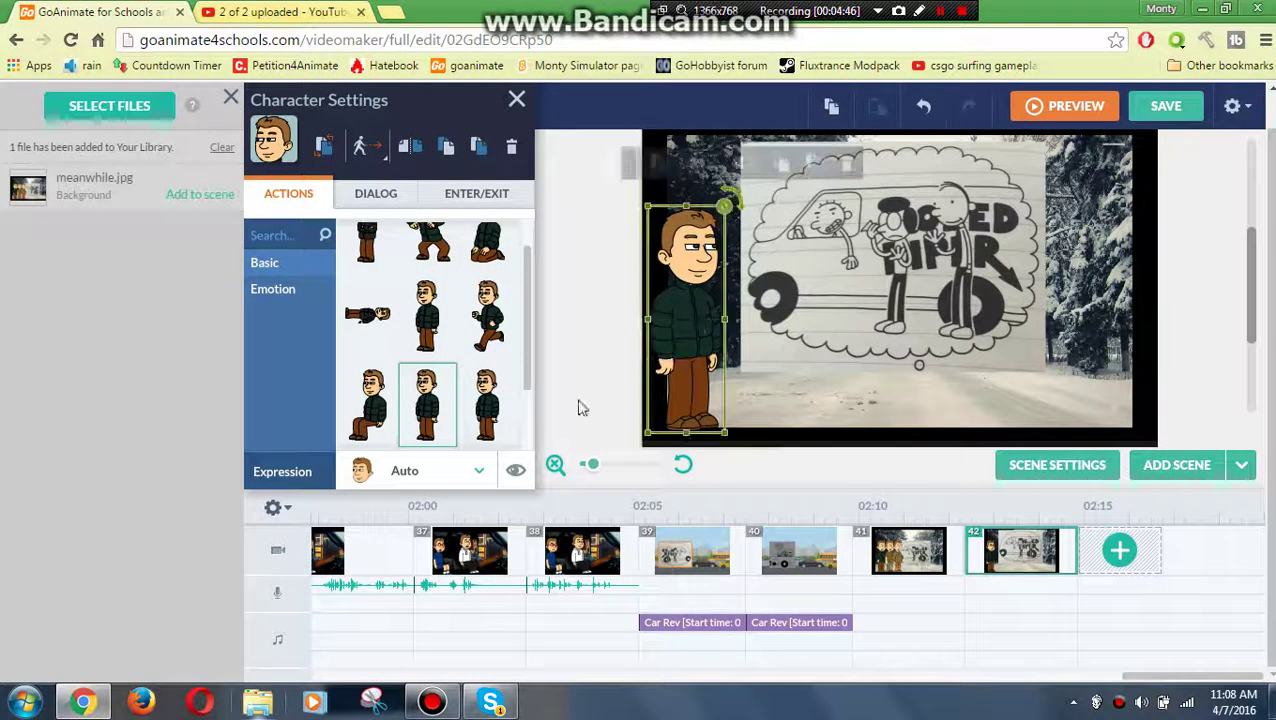
# - Give the character in the dark green jacket the Schemeing expression
pyautogui.click(400, 472)
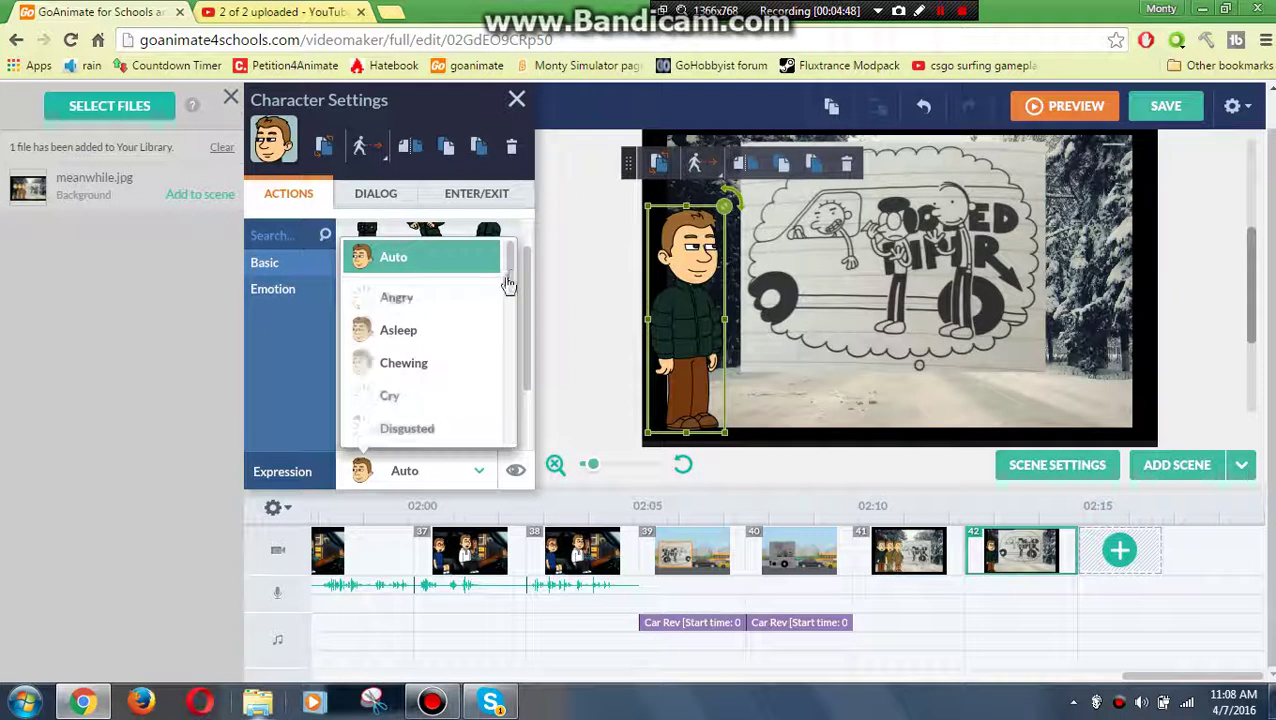
pyautogui.scroll(-3, 495, 300)
pyautogui.scroll(-1, 493, 337)
pyautogui.click(415, 364)
pyautogui.click(624, 302)
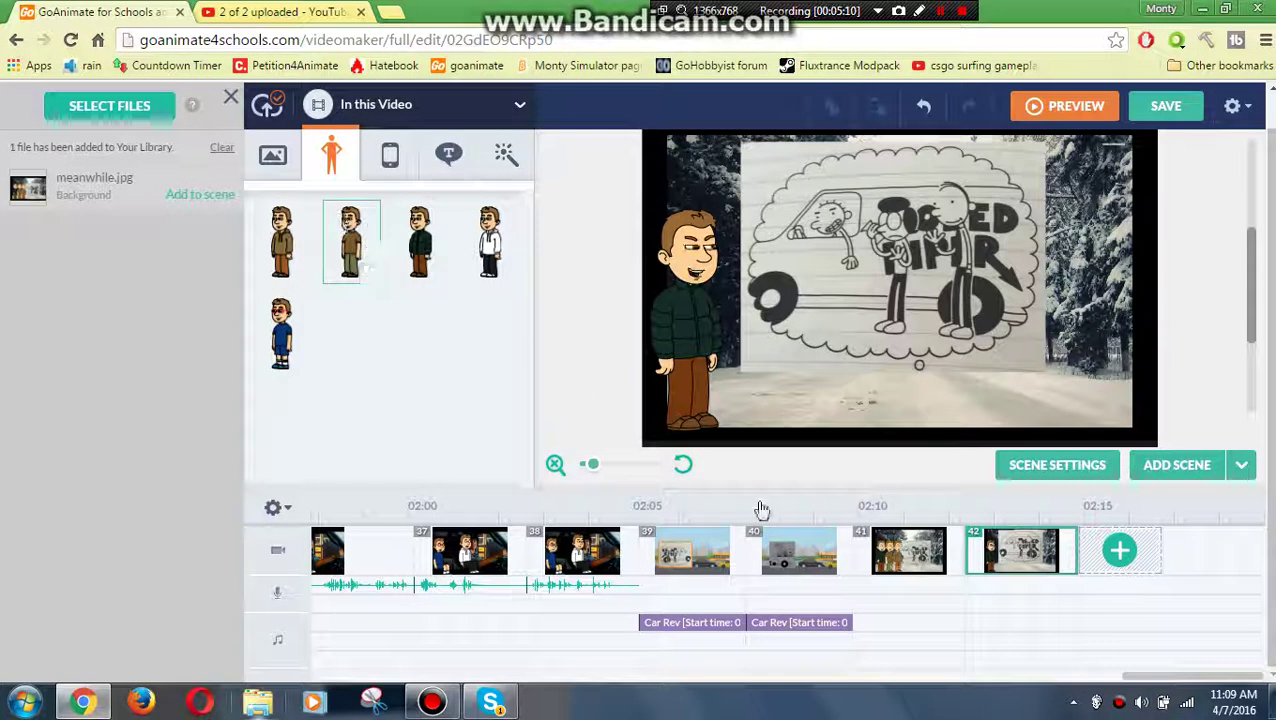
# - Check the character order in scene 41 and place the brown T-shirt character beside the dark green jacket one in scene 42
pyautogui.click(983, 565)
pyautogui.rightClick(990, 556)
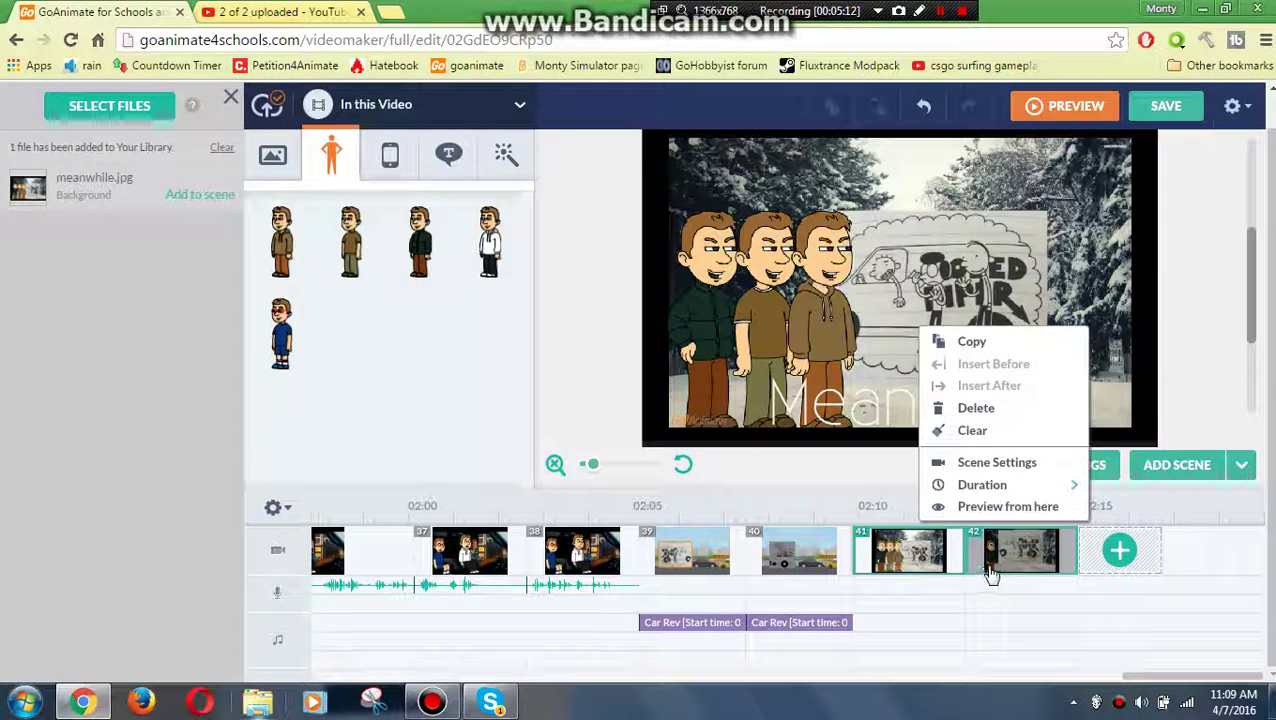
pyautogui.click(342, 345)
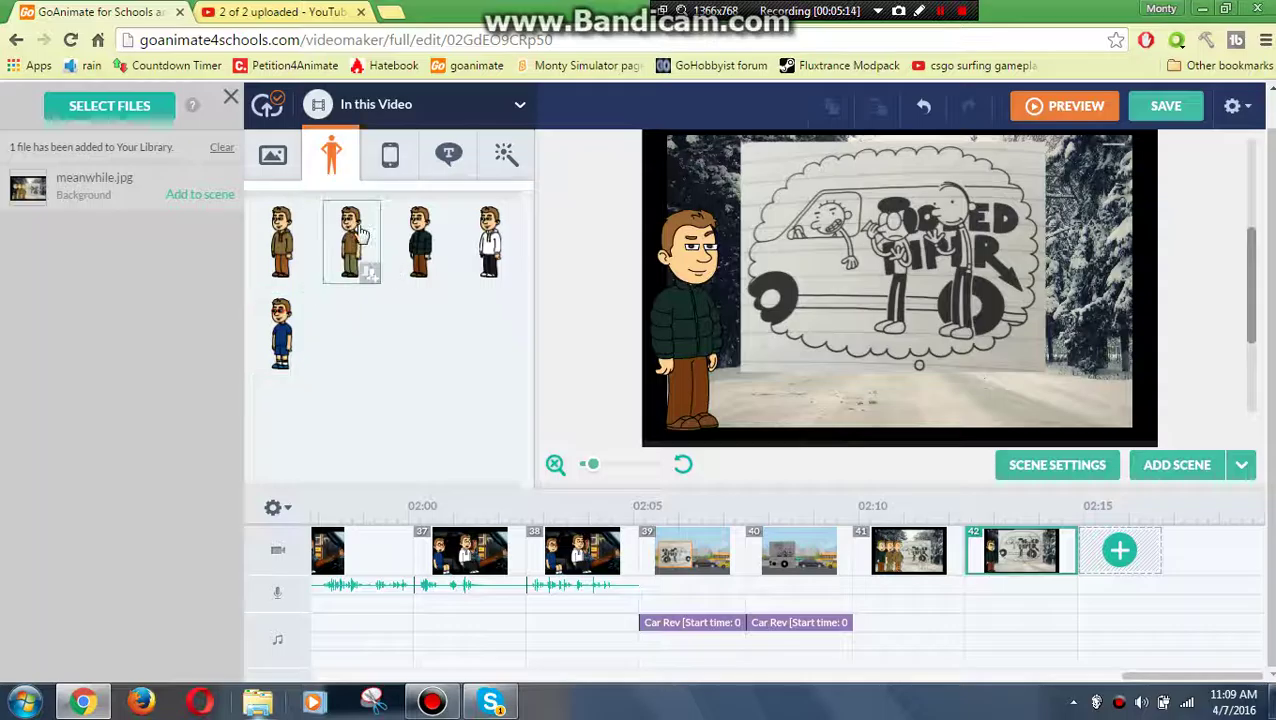
pyautogui.click(882, 563)
pyautogui.rightClick(930, 565)
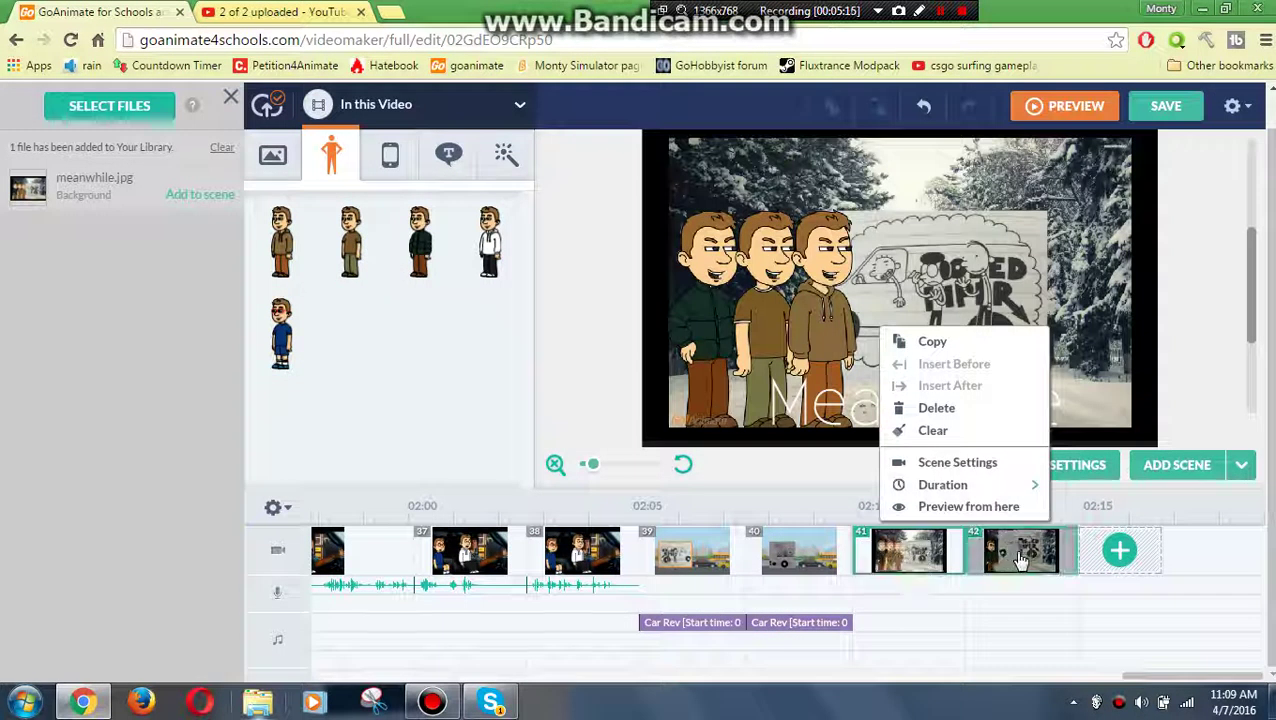
pyautogui.click(1022, 558)
pyautogui.rightClick(1022, 558)
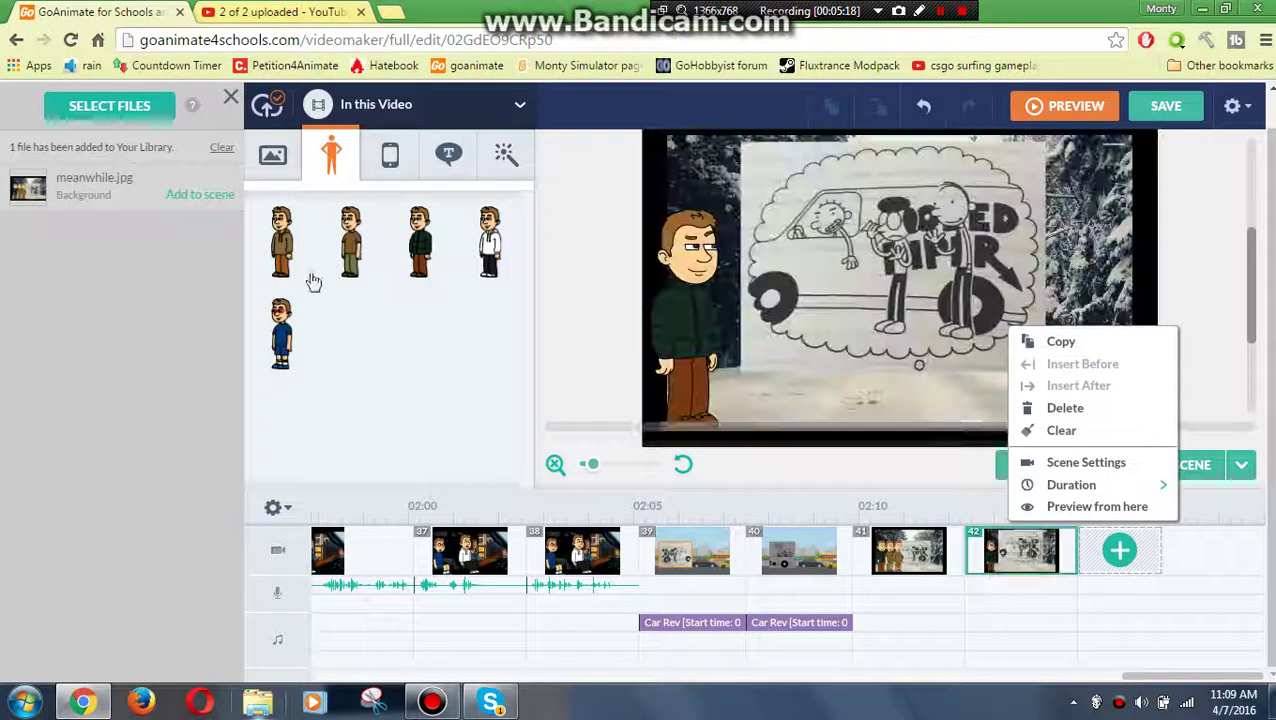
pyautogui.moveTo(362, 276); pyautogui.dragTo(778, 228)
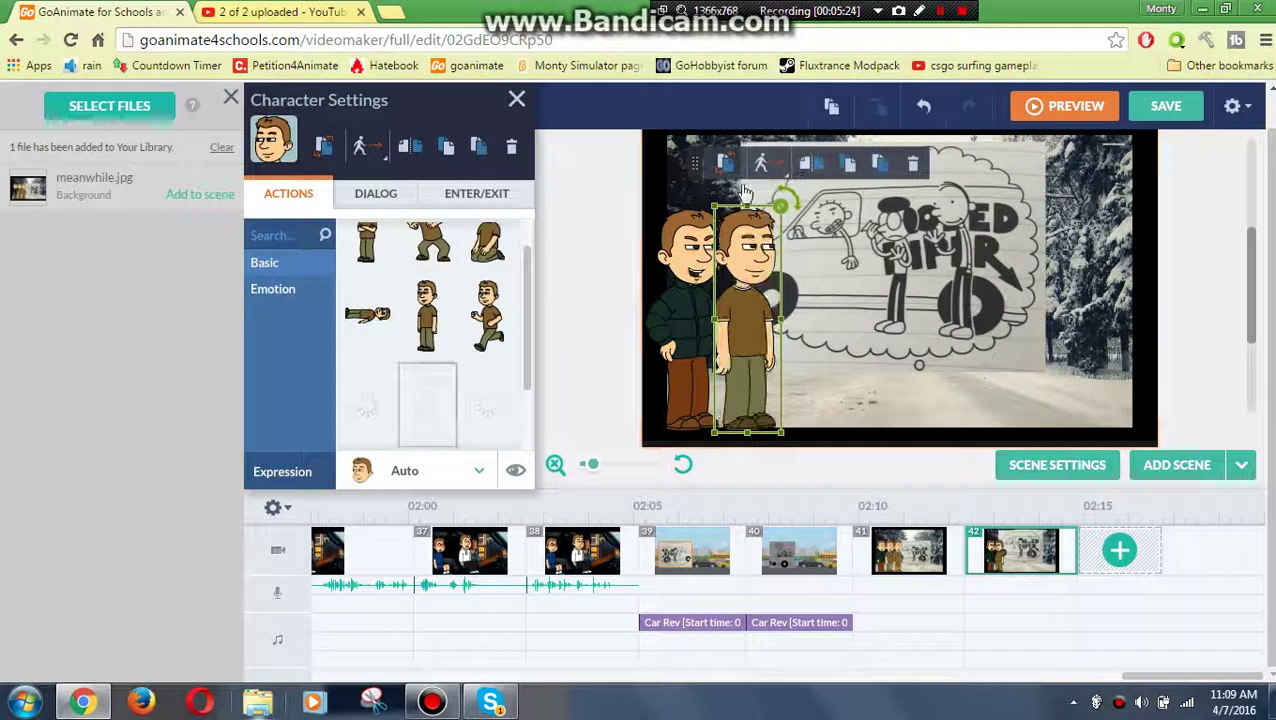
# - Change the brown T-shirt character's expression to Schemeing
pyautogui.click(479, 470)
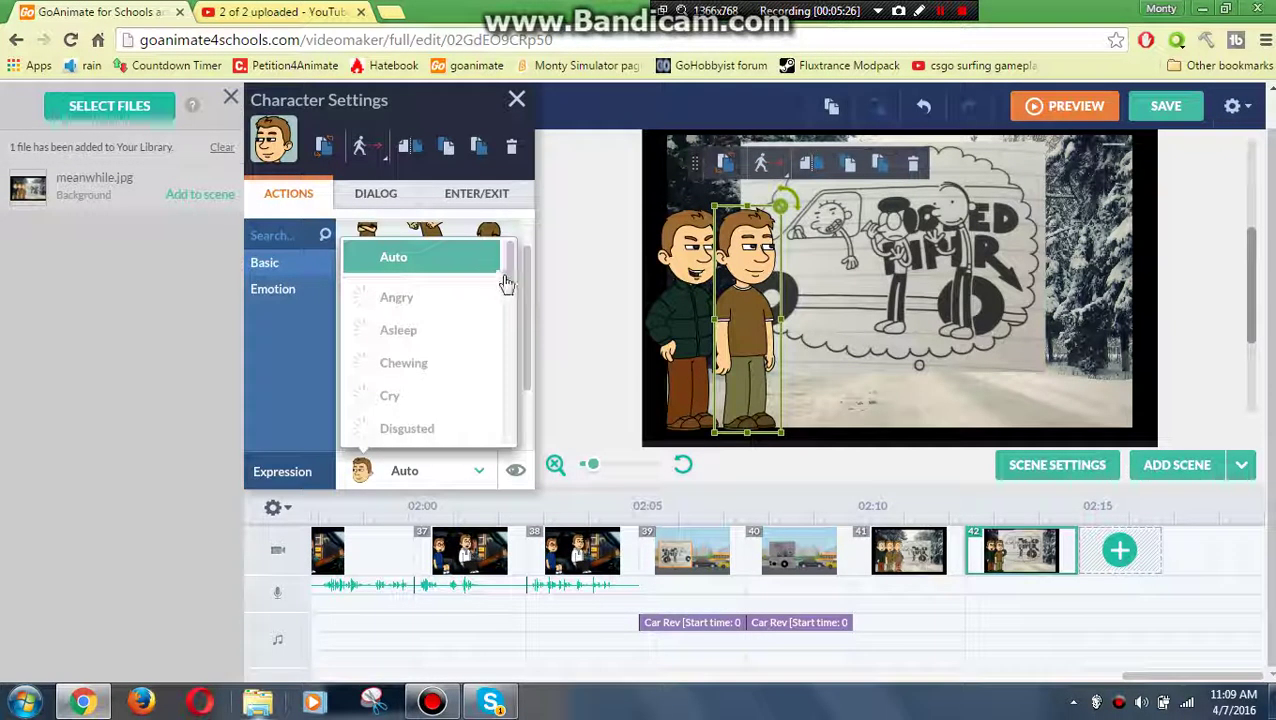
pyautogui.scroll(-3, 504, 282)
pyautogui.click(470, 390)
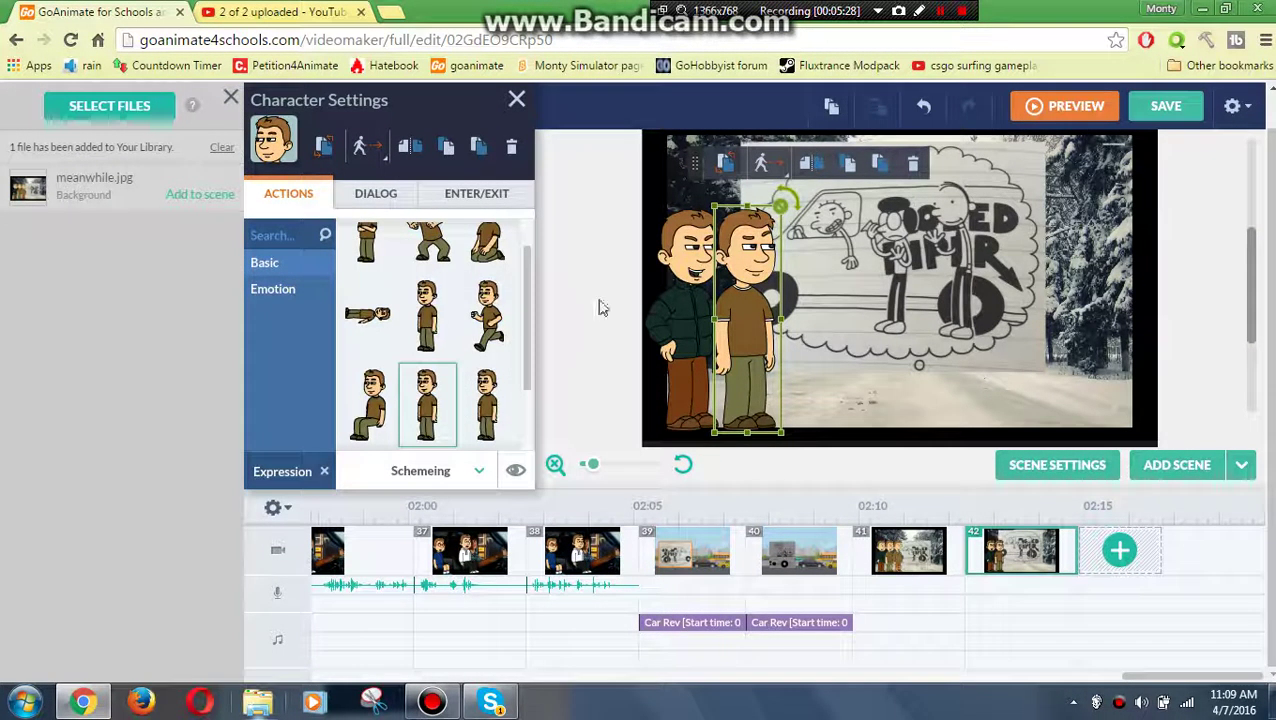
pyautogui.click(585, 304)
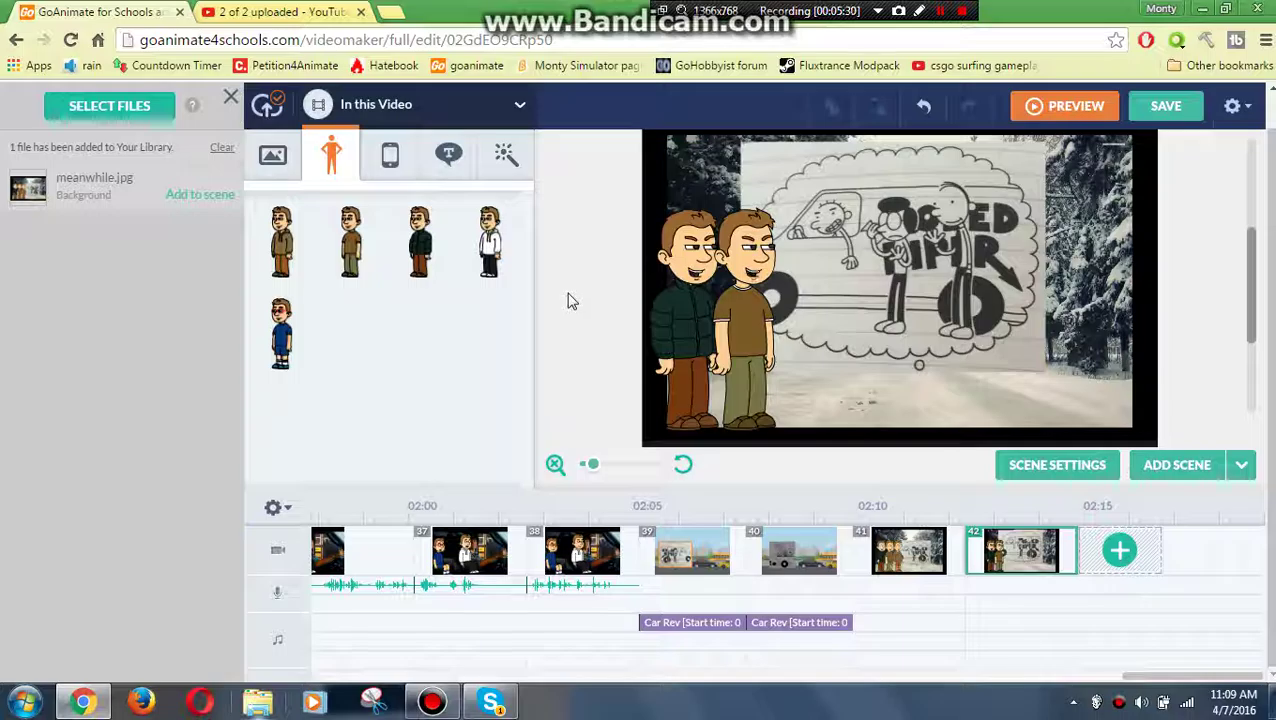
# - Add the brown hoodie character beside the other two and shift the van drawing slightly right and down
pyautogui.moveTo(412, 244); pyautogui.dragTo(412, 244)
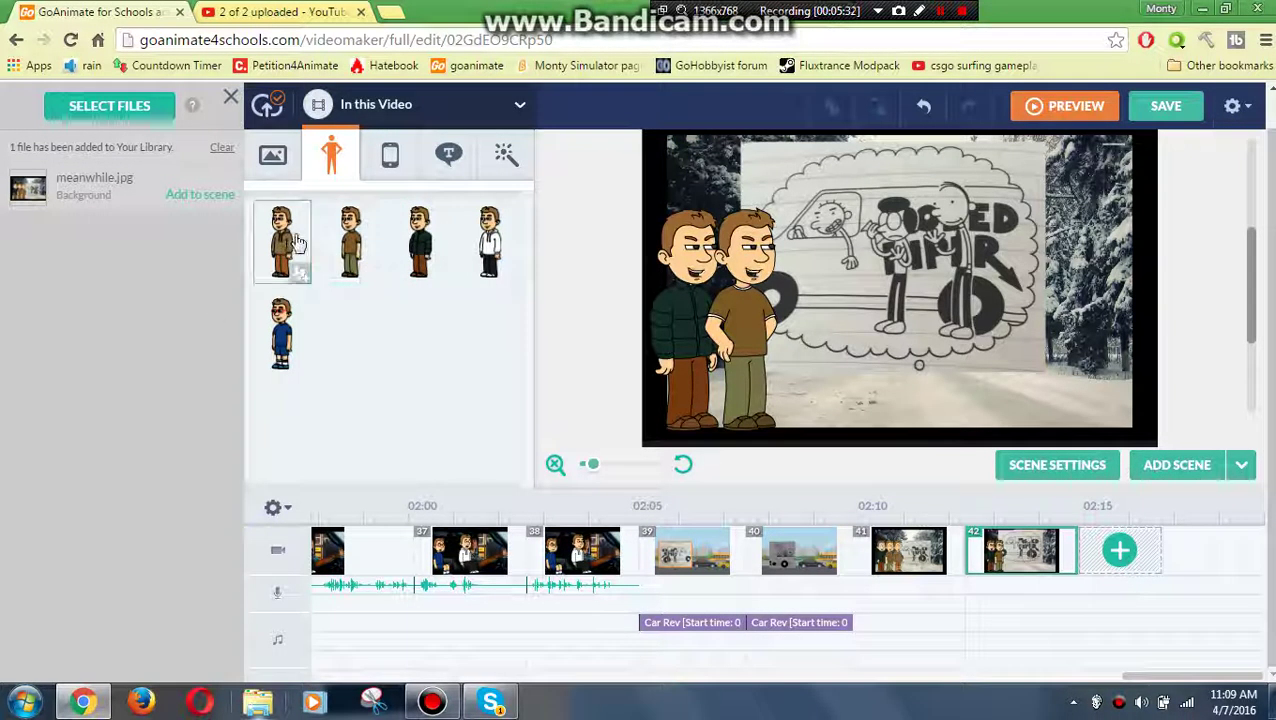
pyautogui.moveTo(282, 242); pyautogui.dragTo(795, 330)
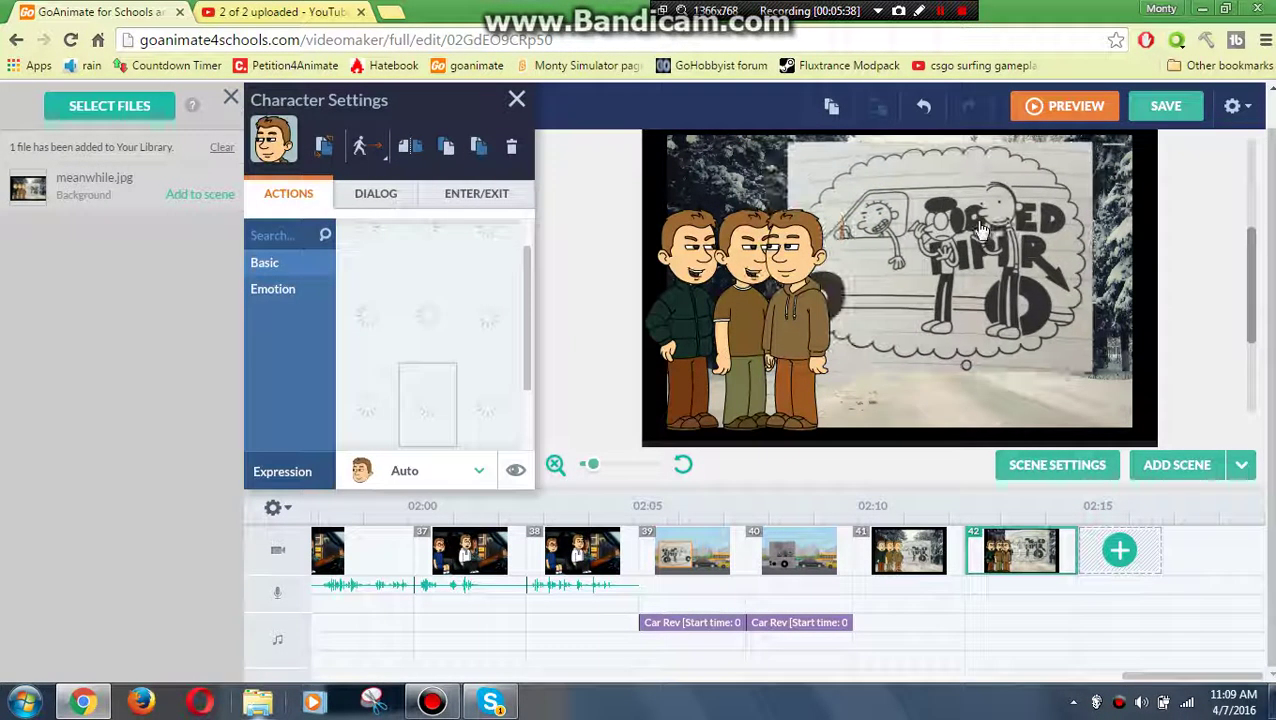
pyautogui.click(977, 256)
pyautogui.moveTo(977, 256); pyautogui.dragTo(951, 252)
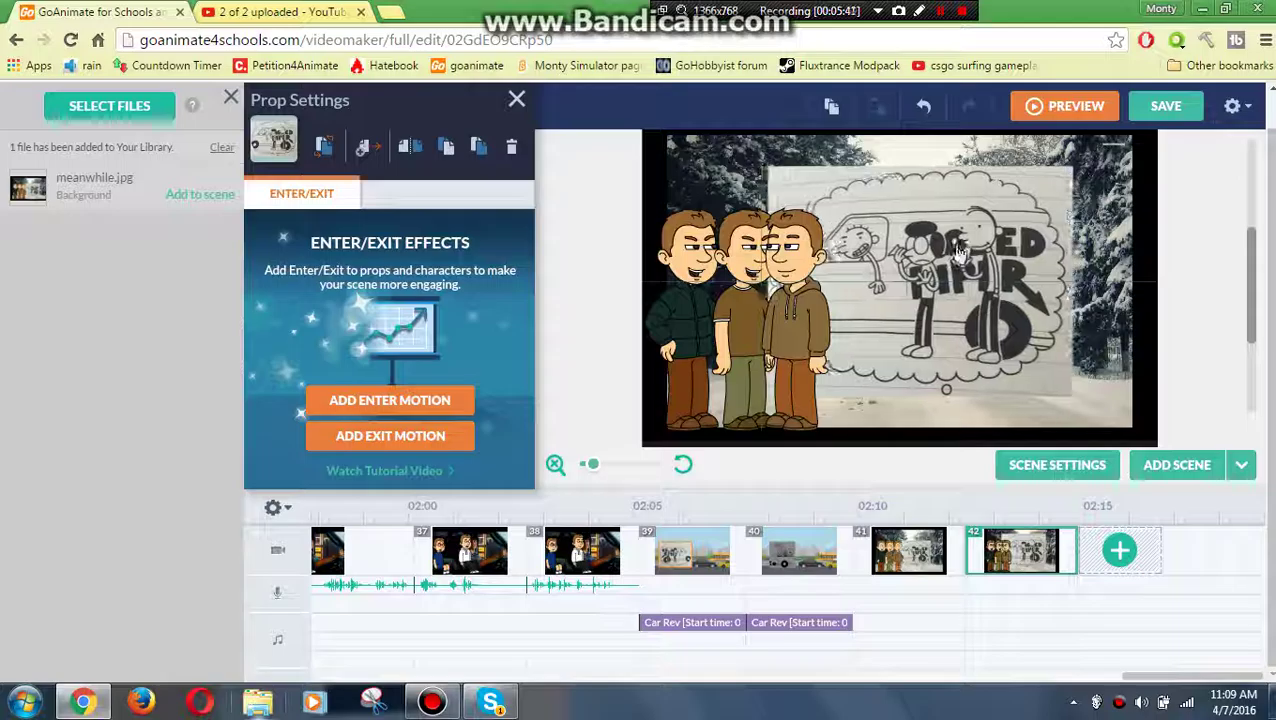
# - Set the brown hoodie character's expression to Schemeing
pyautogui.click(788, 288)
pyautogui.click(863, 160)
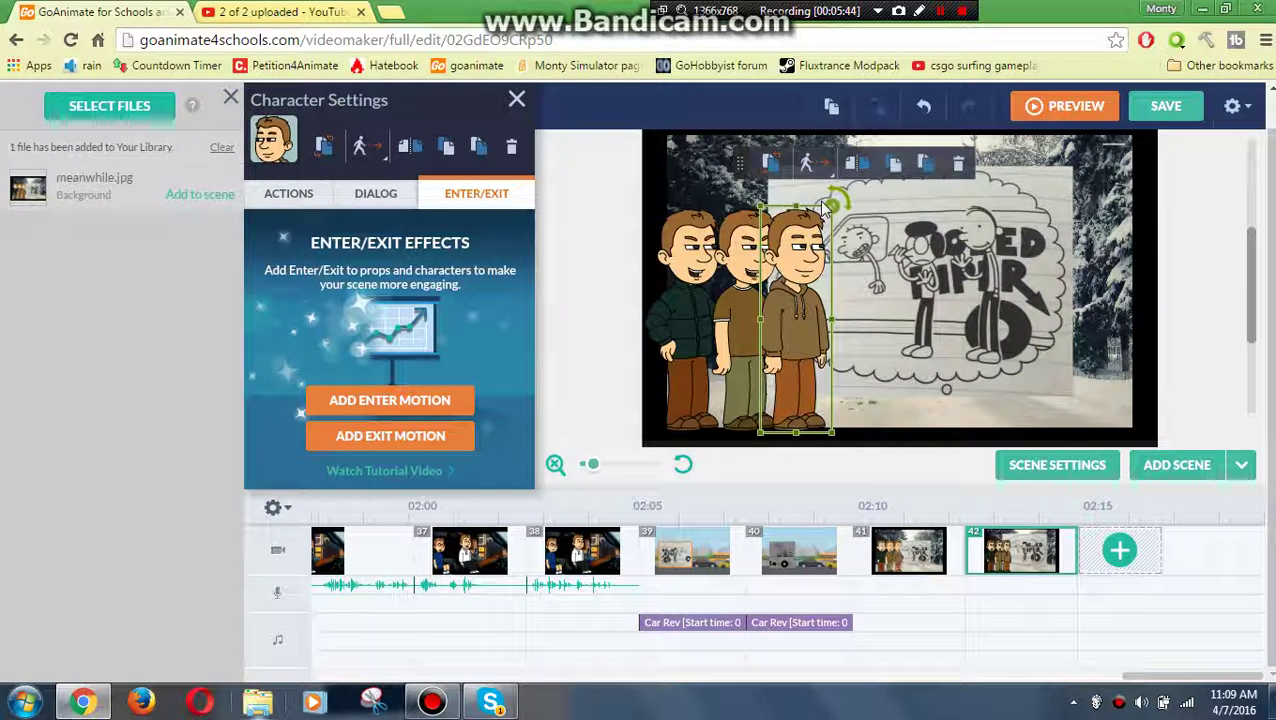
pyautogui.click(300, 200)
pyautogui.click(400, 468)
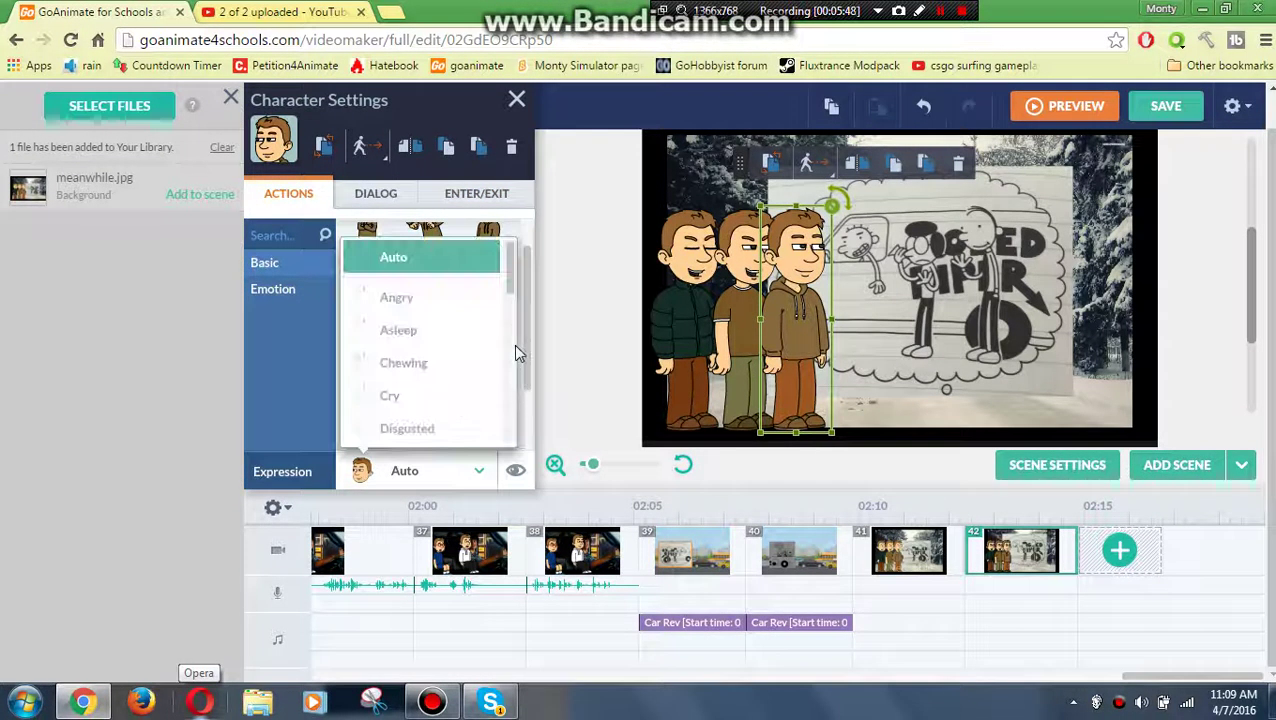
pyautogui.scroll(-3, 500, 300)
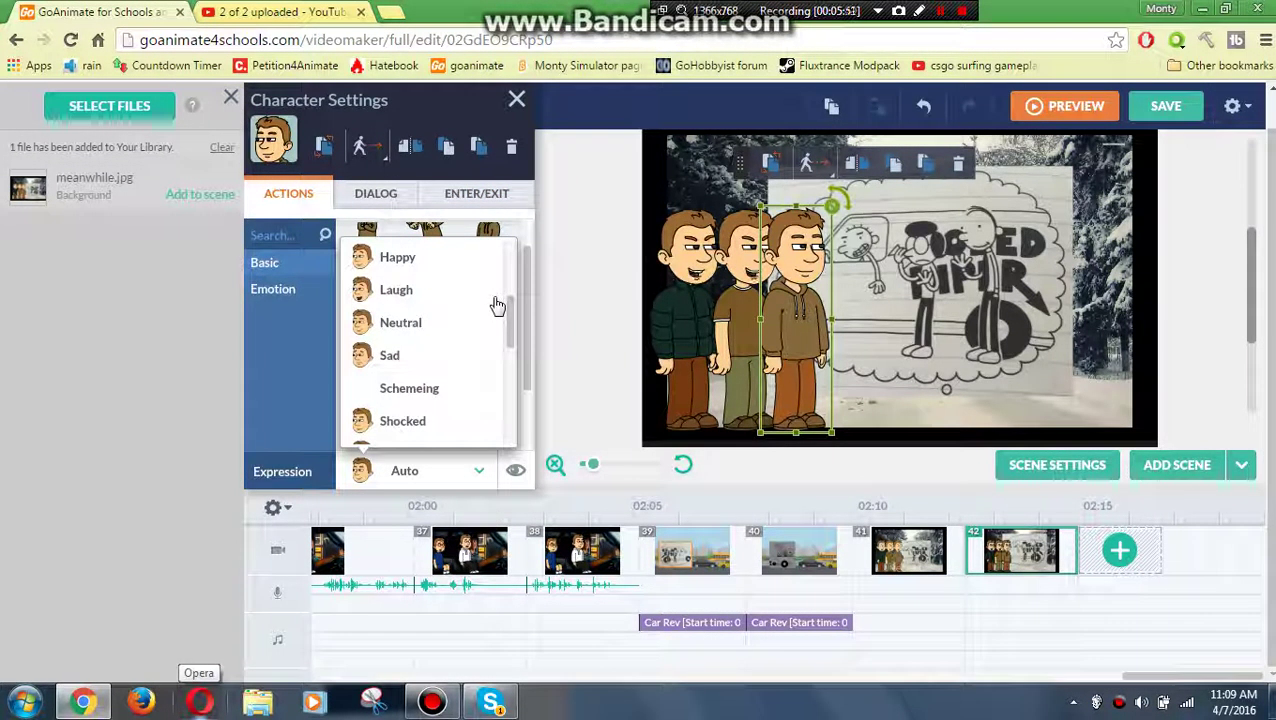
pyautogui.click(461, 390)
pyautogui.click(576, 341)
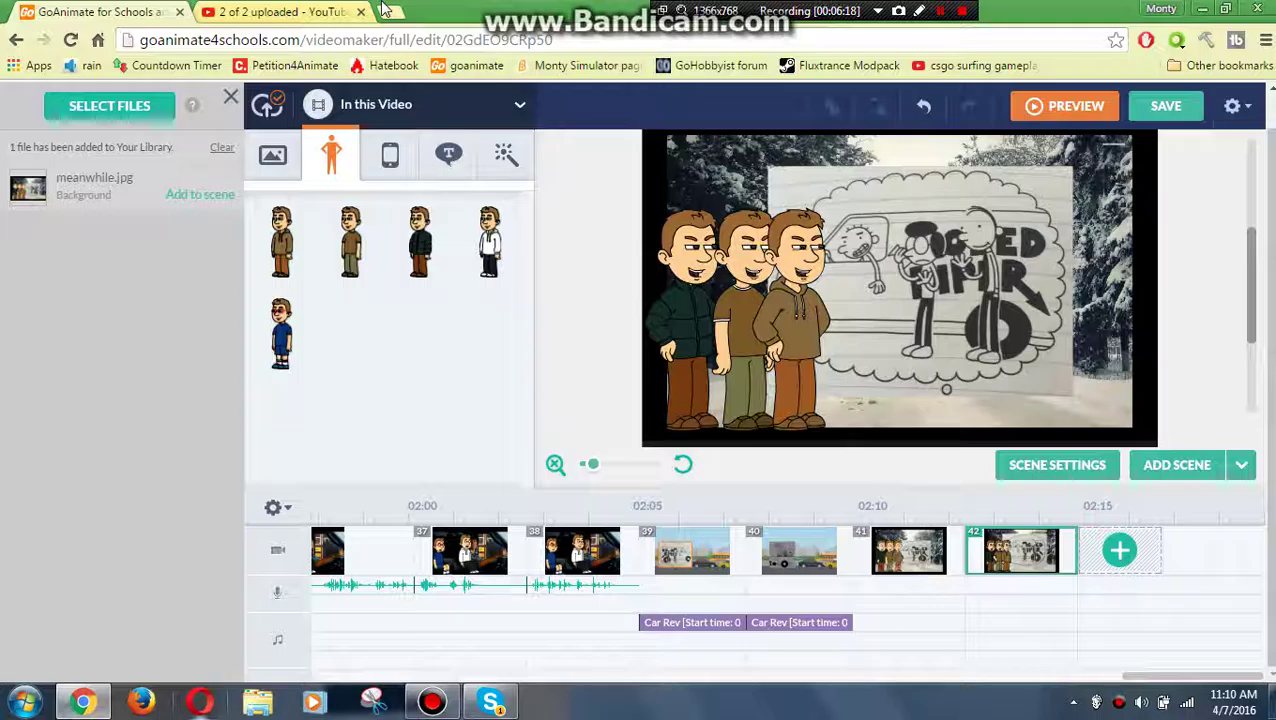
# - Start a text-to-speech line for the middle character in the brown T-shirt and choose the Eric voice
pyautogui.click(742, 320)
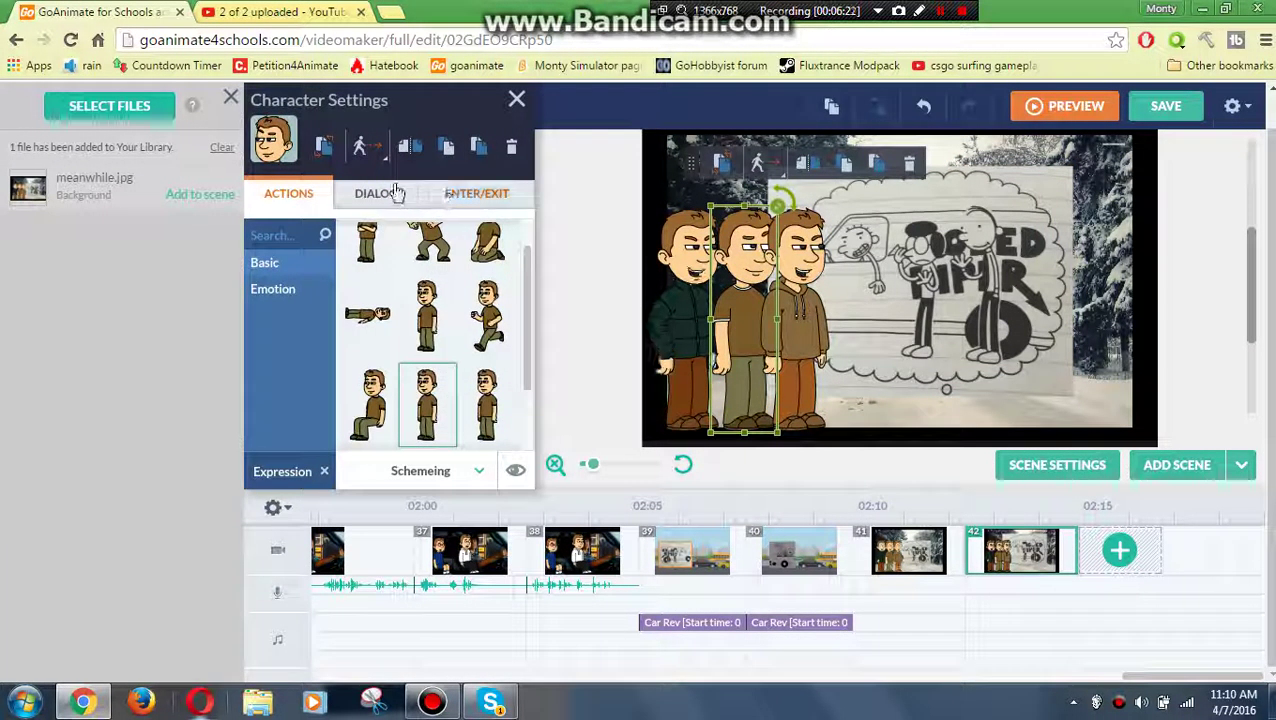
pyautogui.click(391, 193)
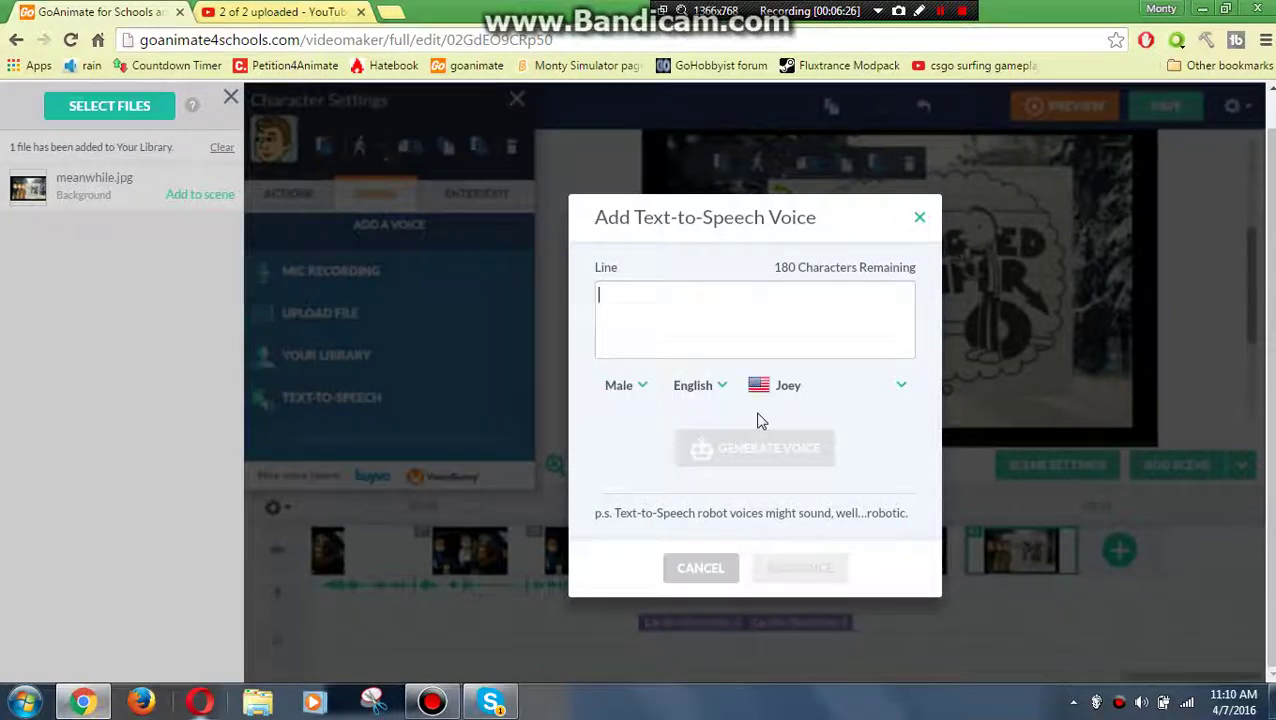
pyautogui.click(792, 388)
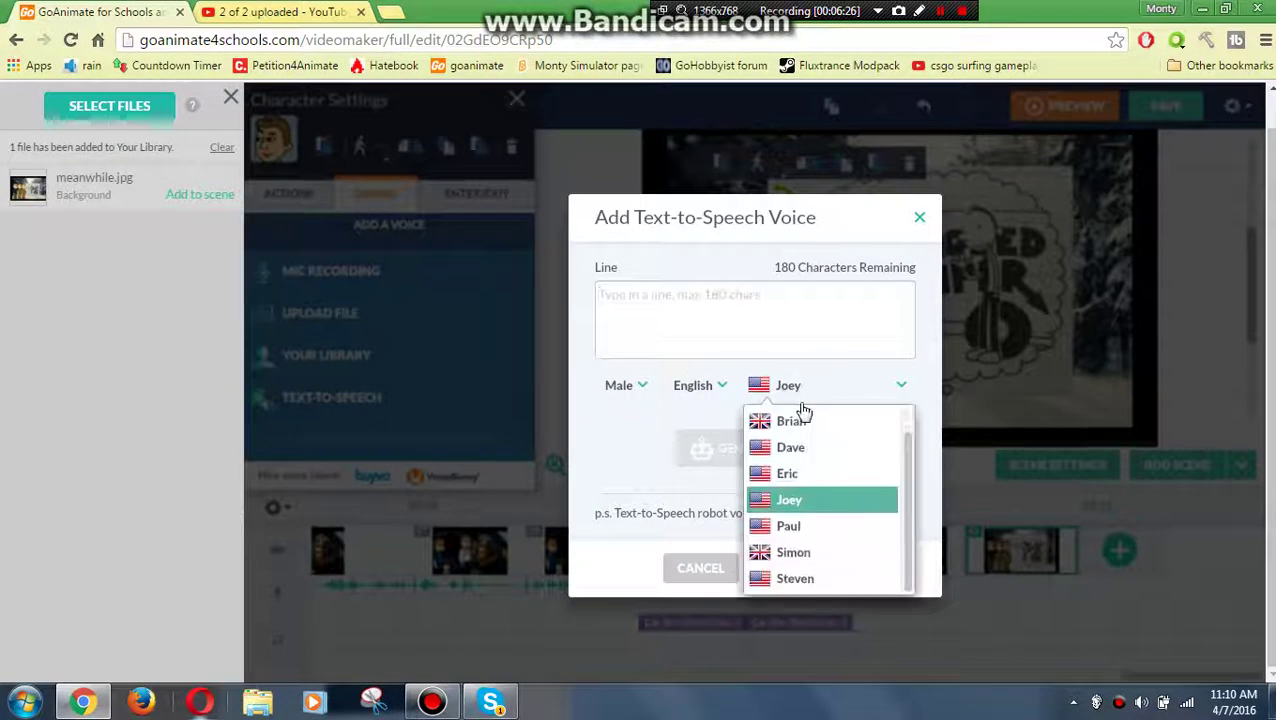
pyautogui.rightClick(912, 515)
pyautogui.click(829, 478)
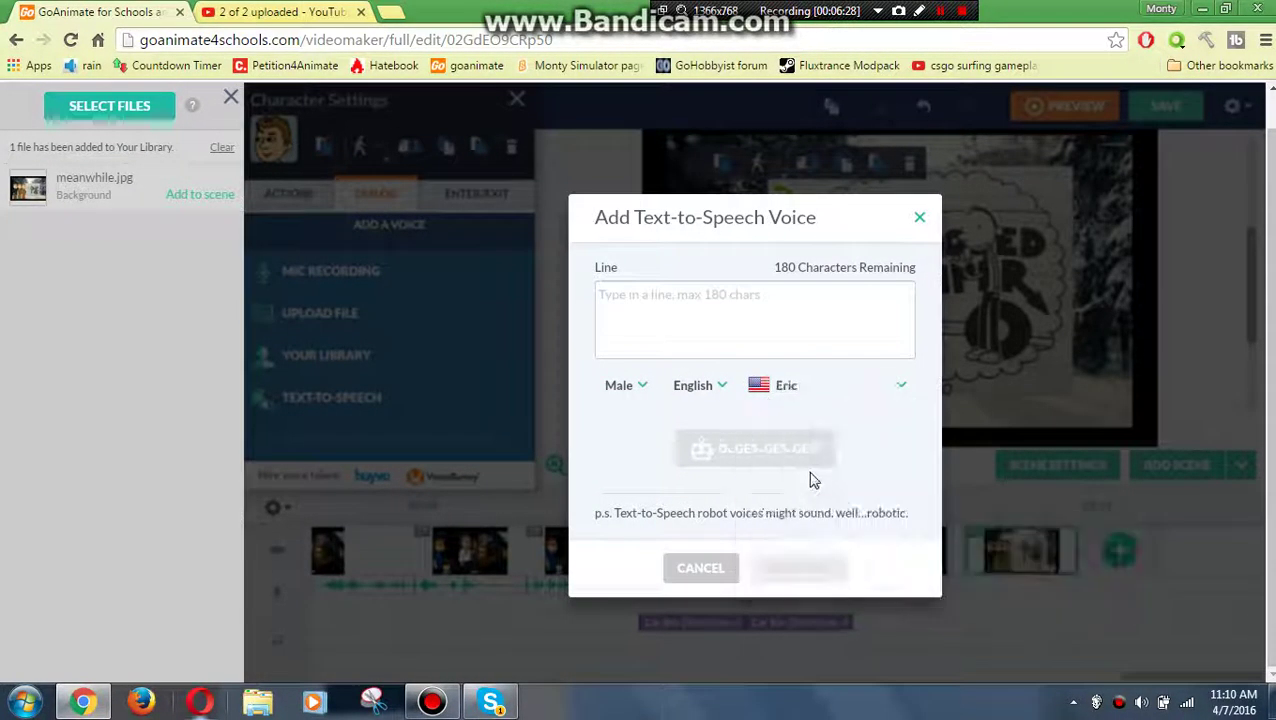
# - Generate and add the middle character's voice line "We're going to put a flat tire in their clean van, Whahahahahahahahahaha!"
pyautogui.click(600, 292)
pyautogui.write("We're")
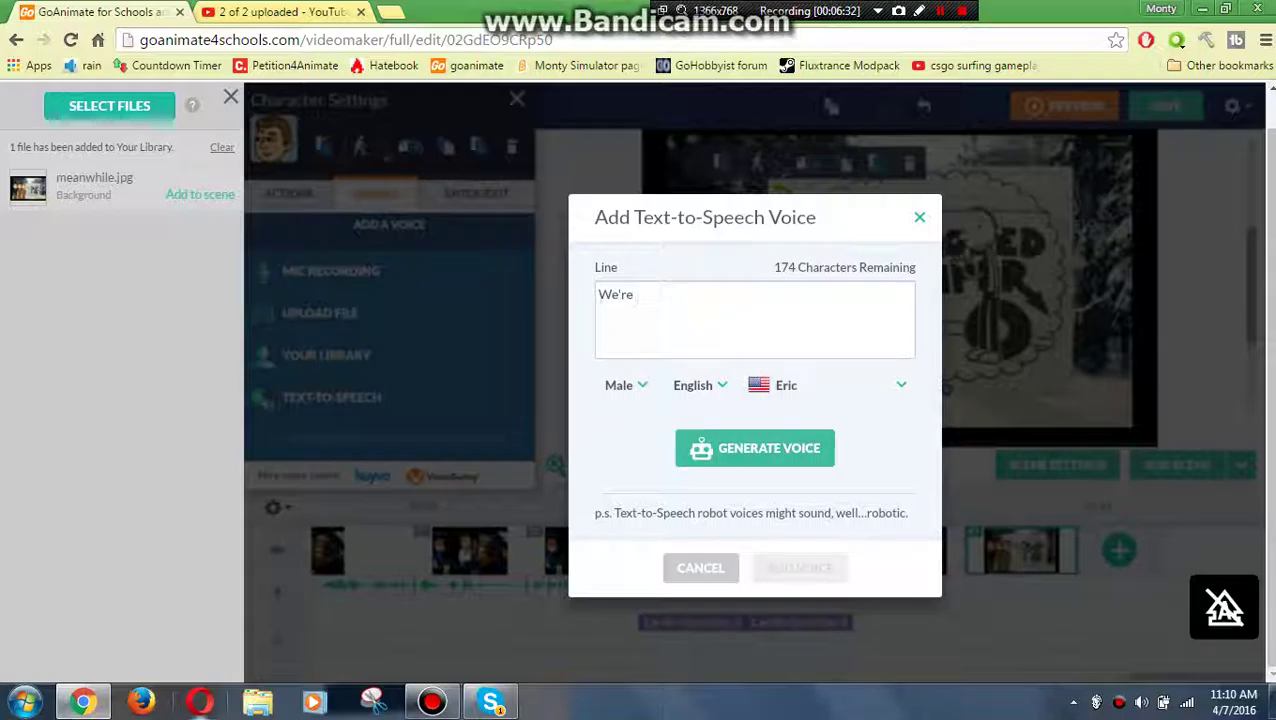
pyautogui.write(' the one')
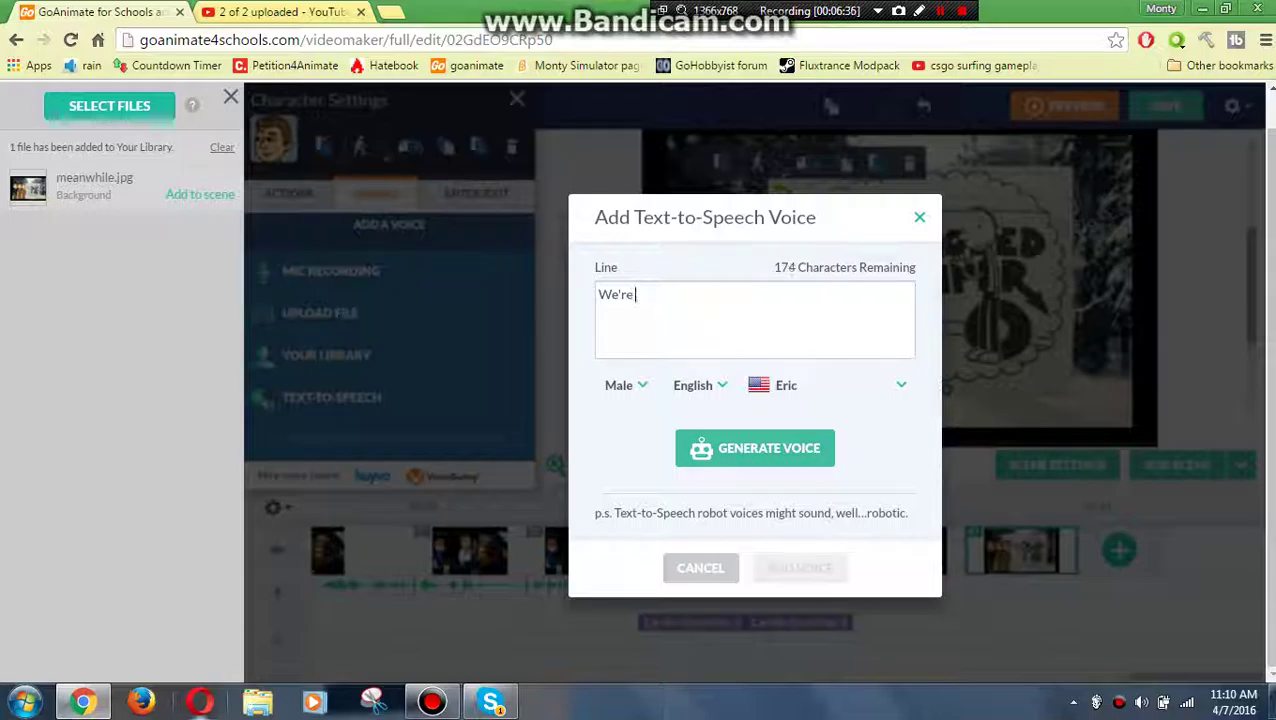
pyautogui.write('g')
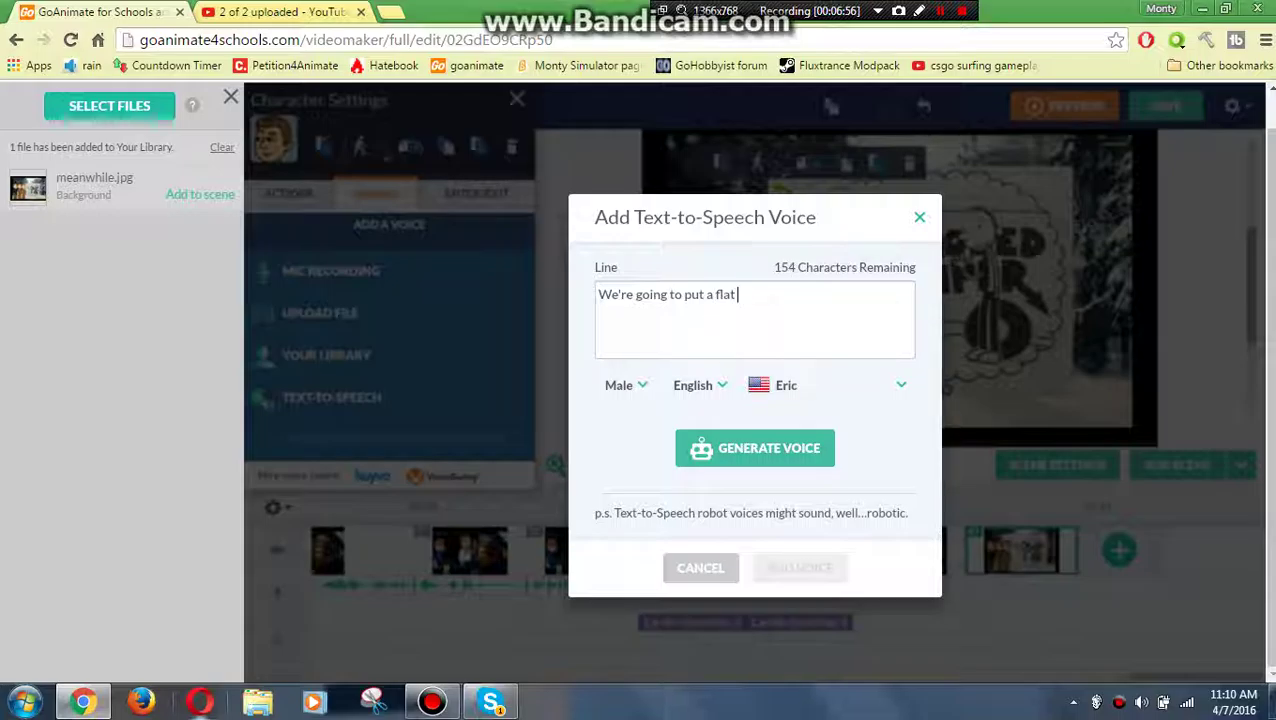
pyautogui.write('in their c')
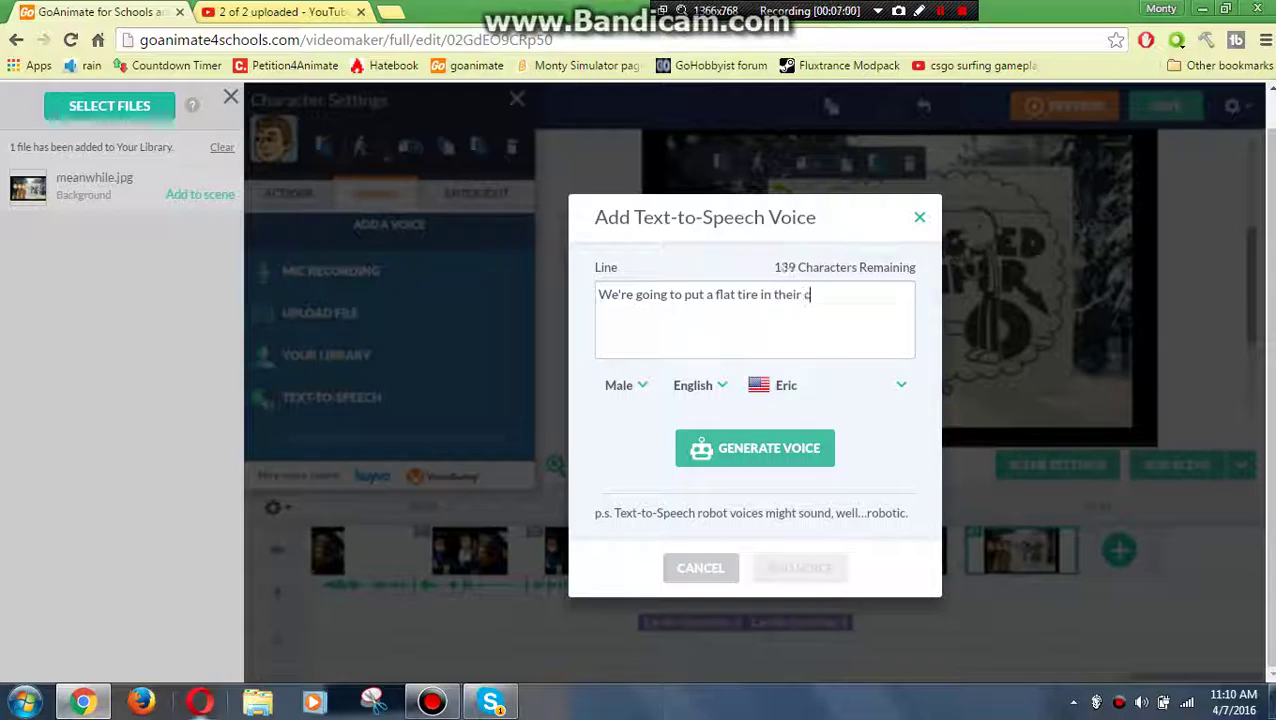
pyautogui.write('v')
pyautogui.write('W')
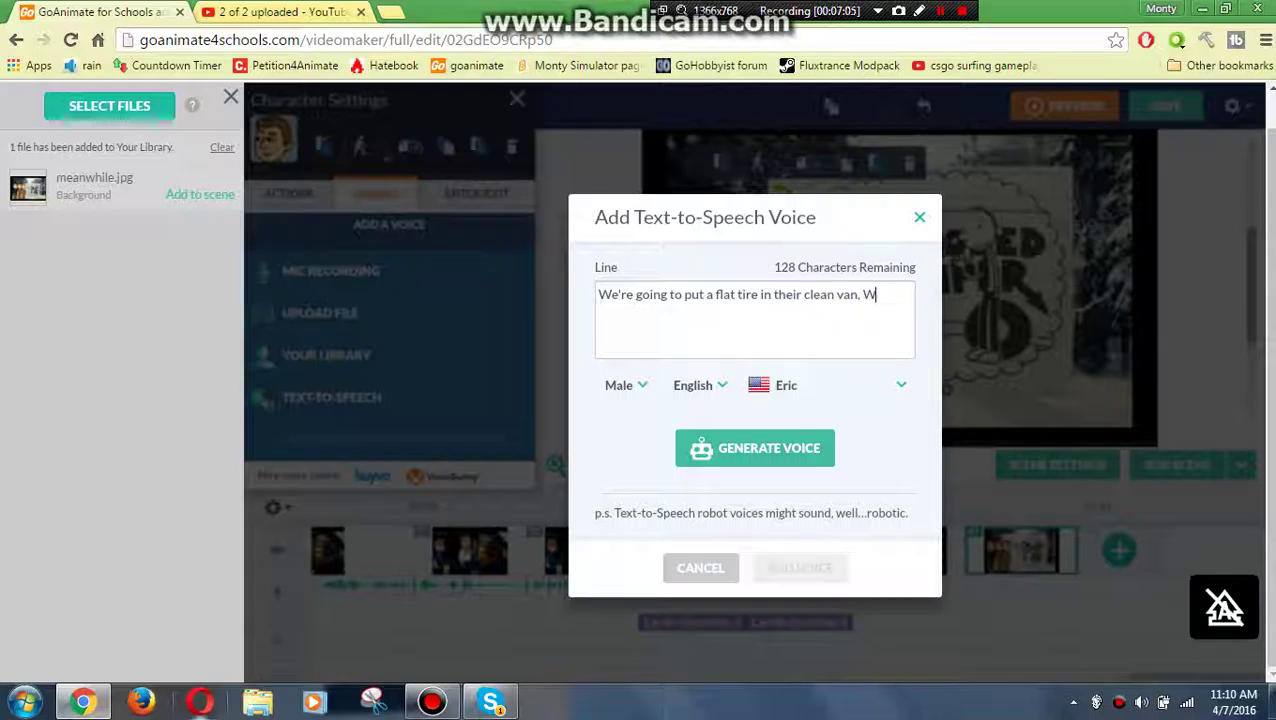
pyautogui.press('BackSpace')
pyautogui.press('BackSpace')
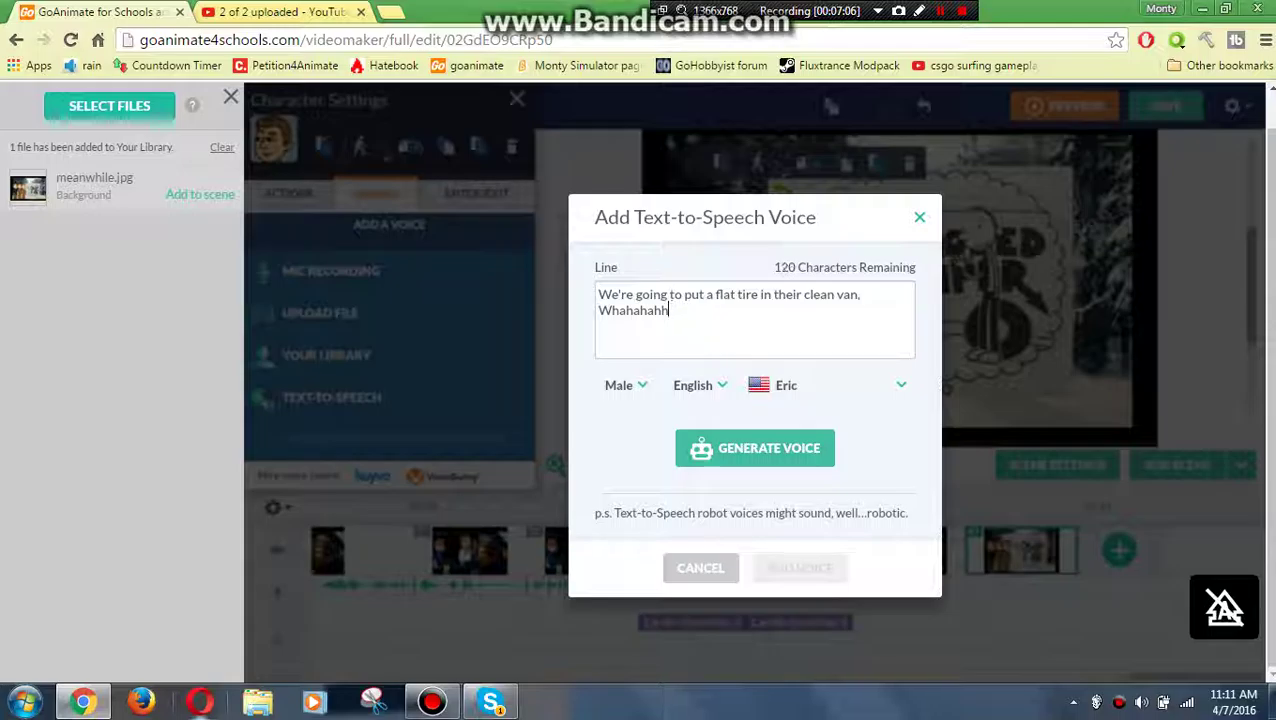
pyautogui.write('hahaha')
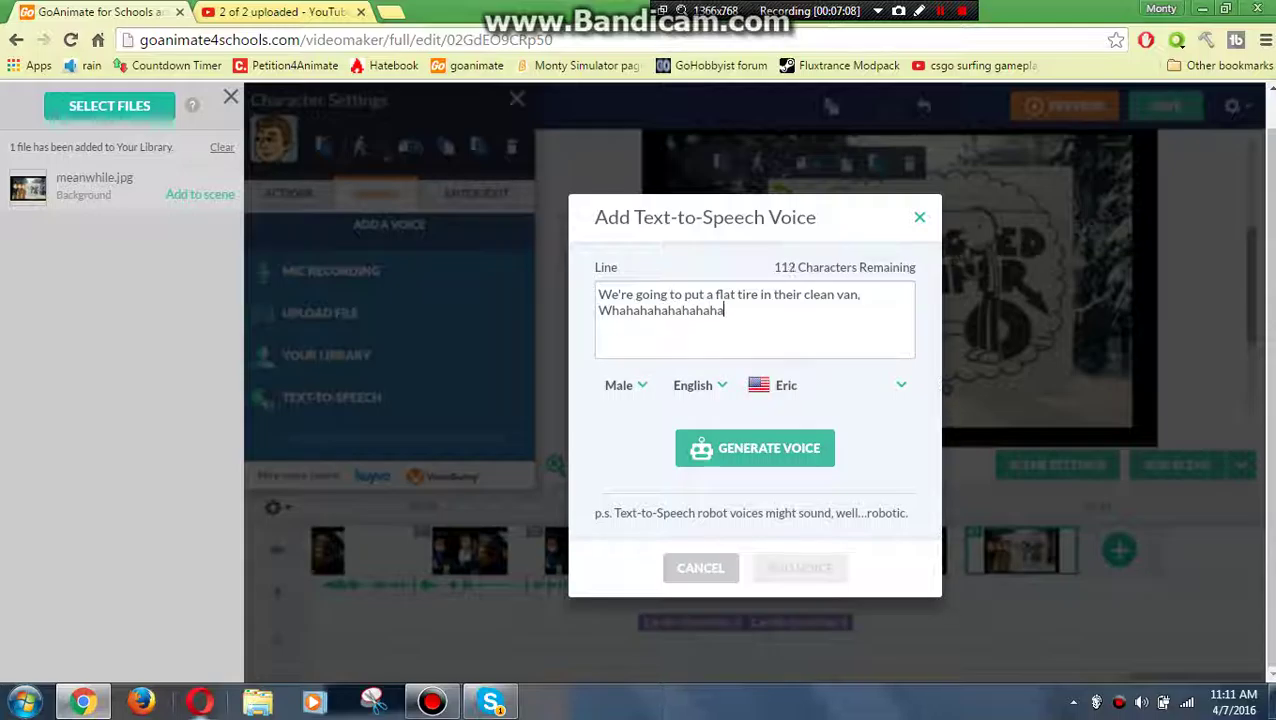
pyautogui.write('hahahahaha!')
pyautogui.click(788, 447)
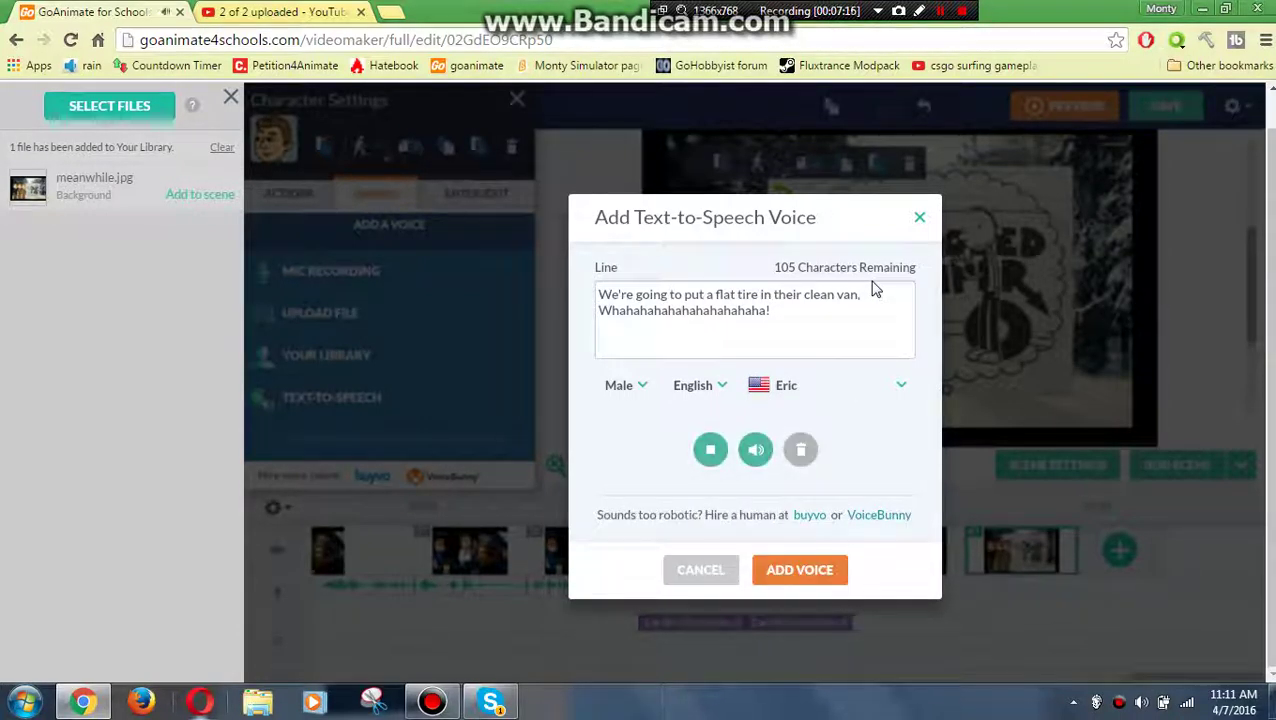
pyautogui.click(812, 575)
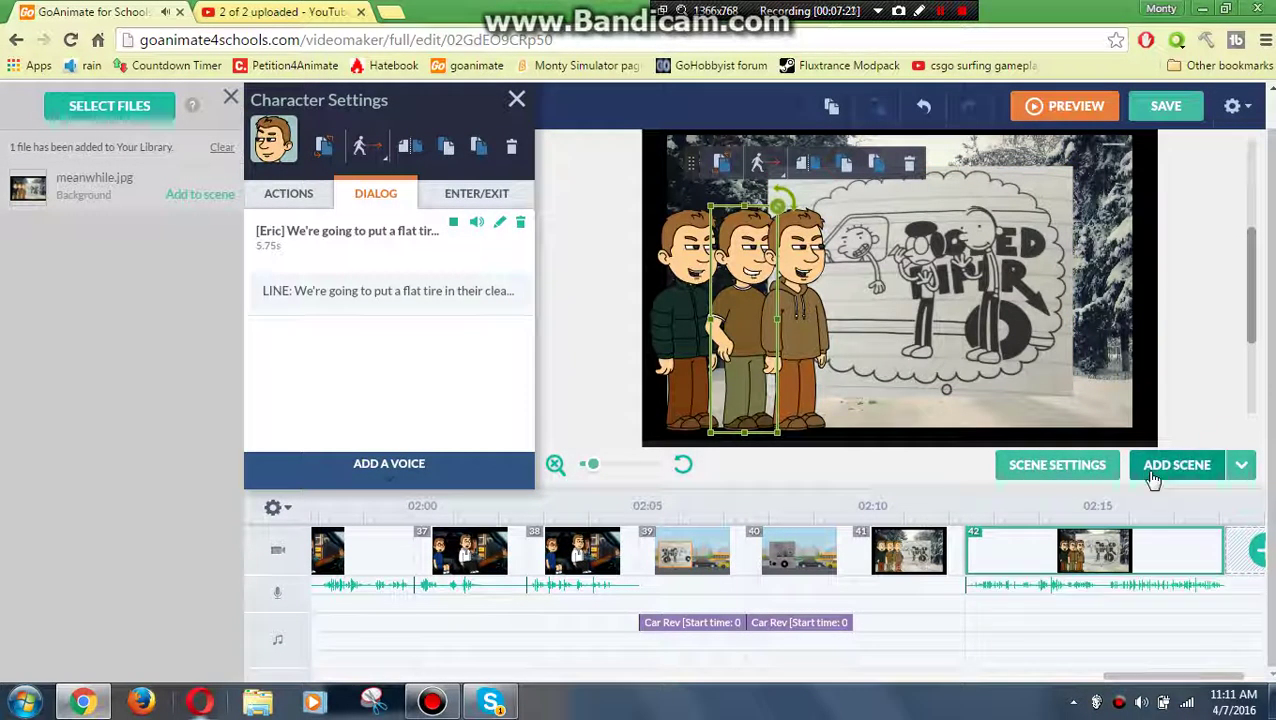
pyautogui.click(1145, 477)
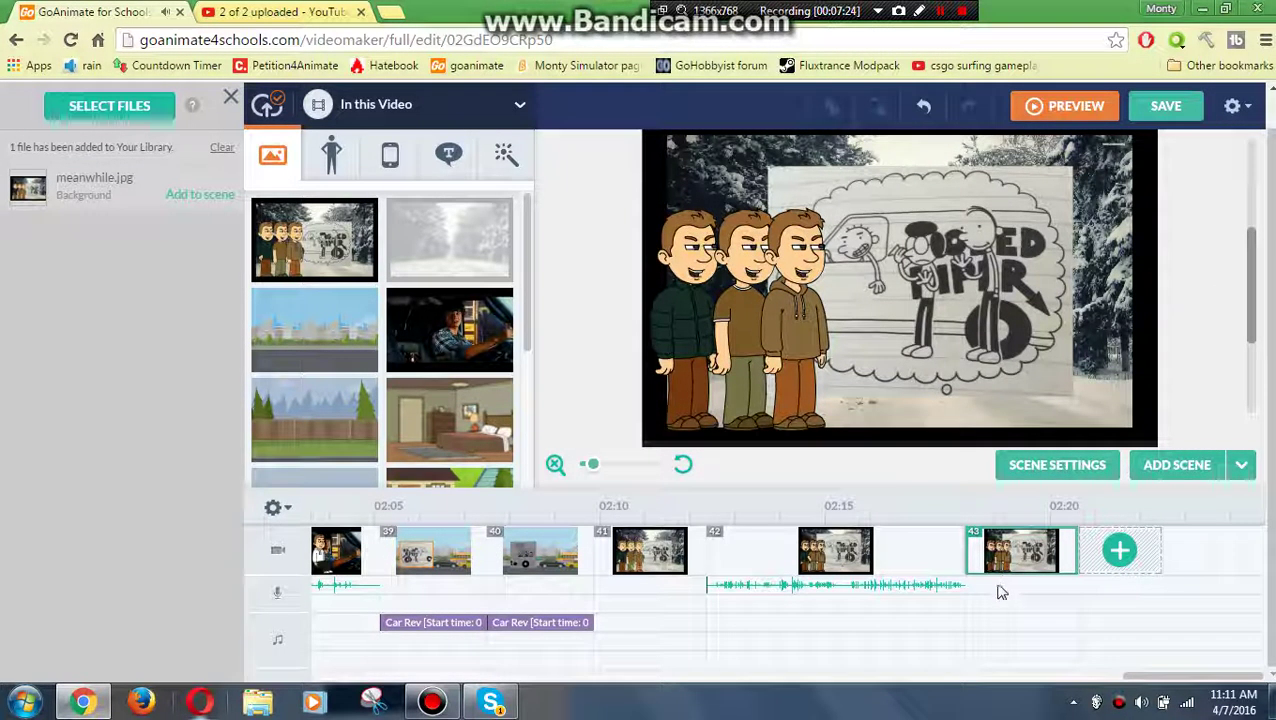
pyautogui.rightClick(1035, 558)
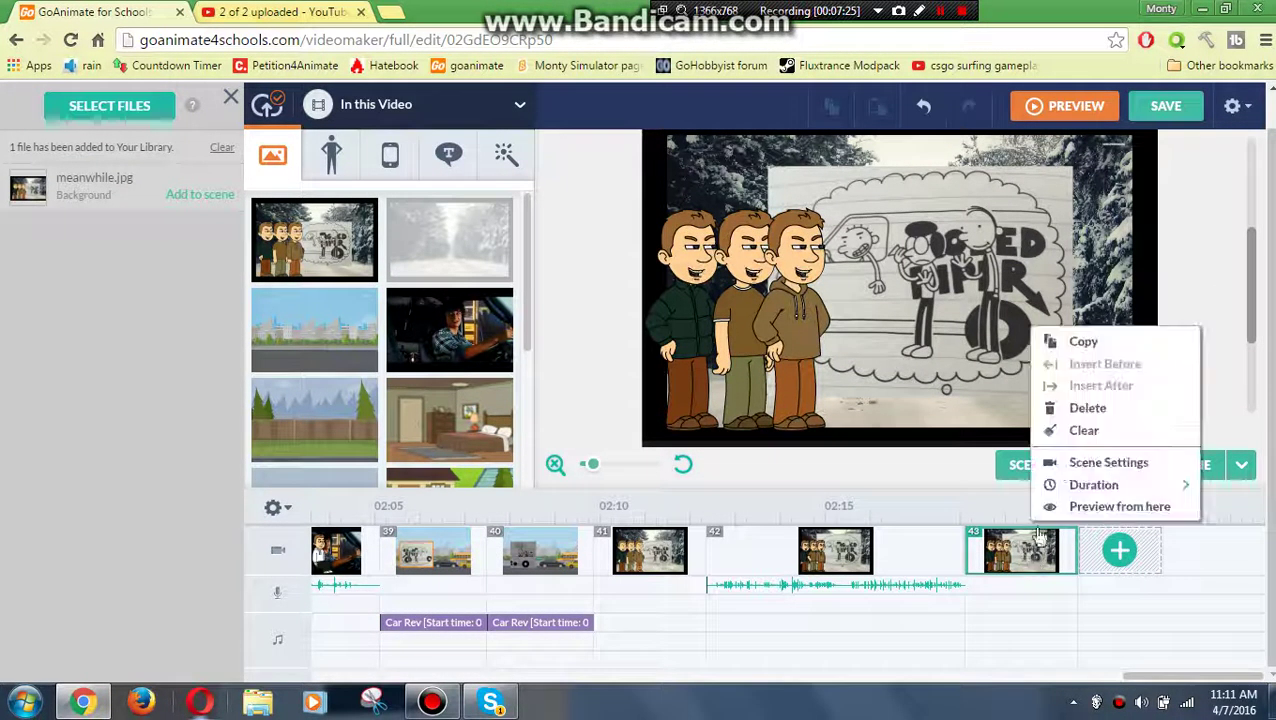
pyautogui.click(1085, 410)
# - Add a copy of scene 38 inside the van and move it to the end of the timeline as scene 43
pyautogui.moveTo(1148, 677); pyautogui.dragTo(1128, 677)
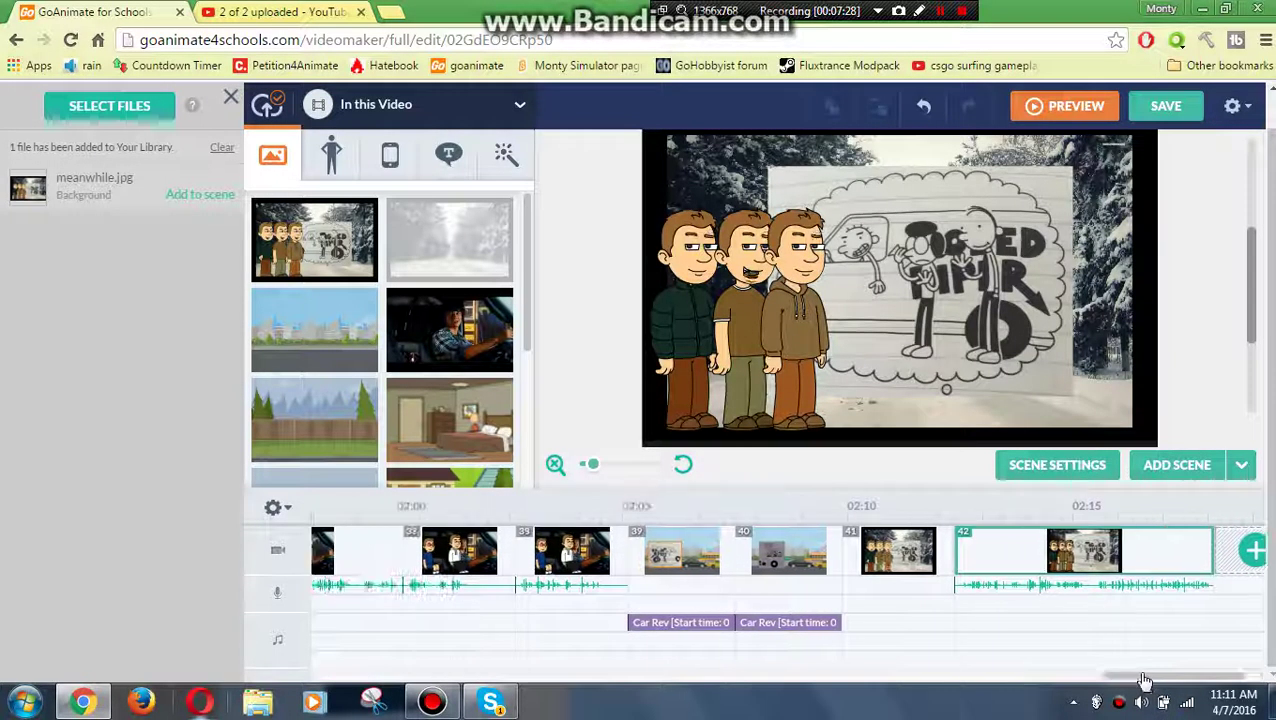
pyautogui.rightClick(540, 552)
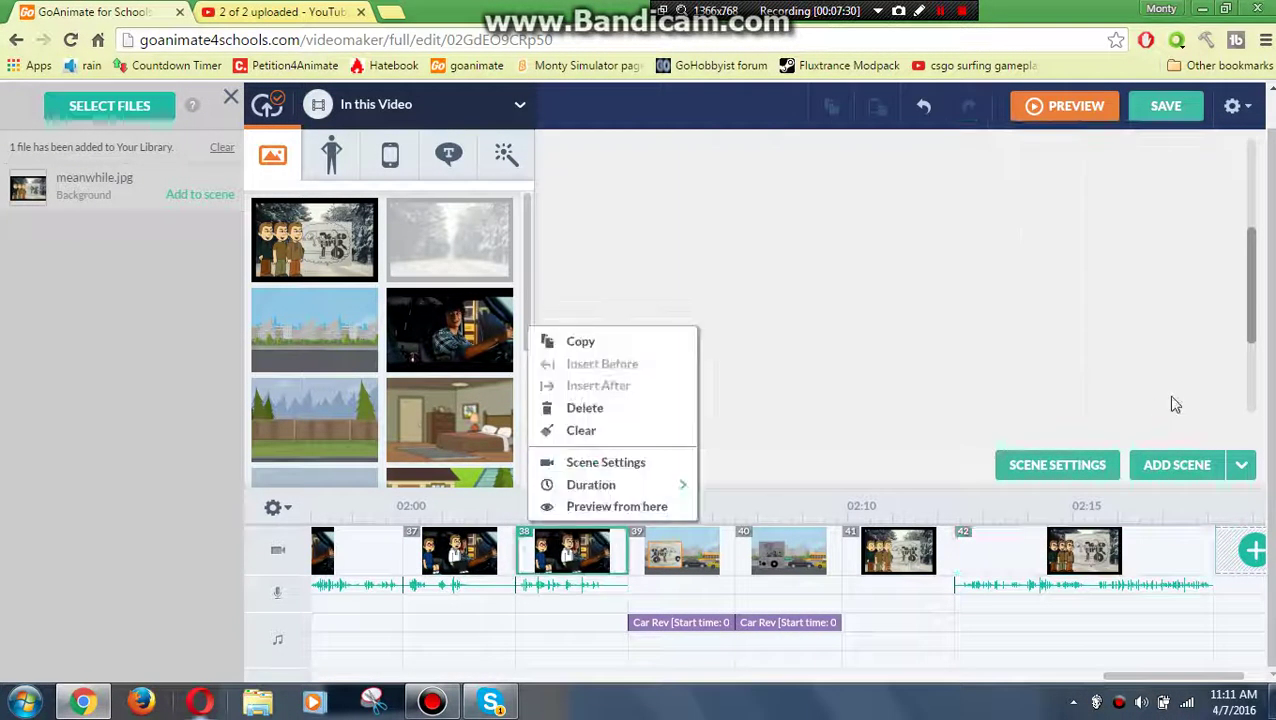
pyautogui.click(1178, 470)
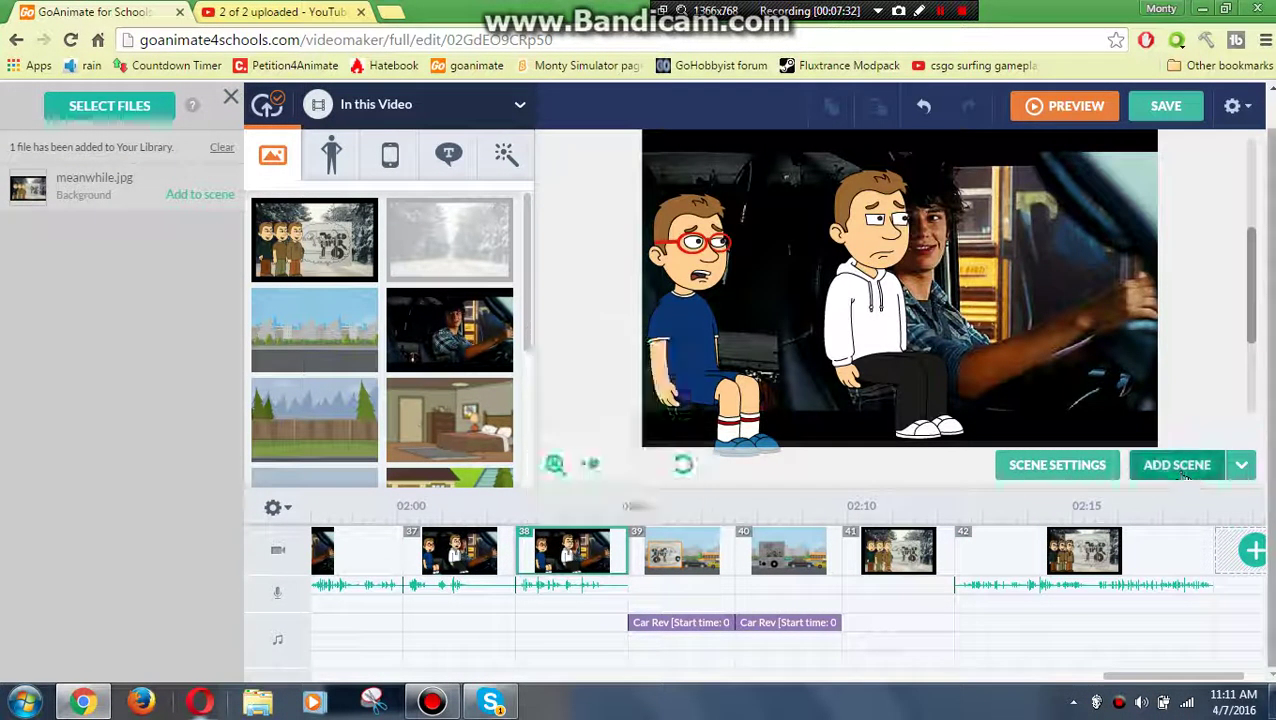
pyautogui.moveTo(1076, 684); pyautogui.dragTo(1163, 684)
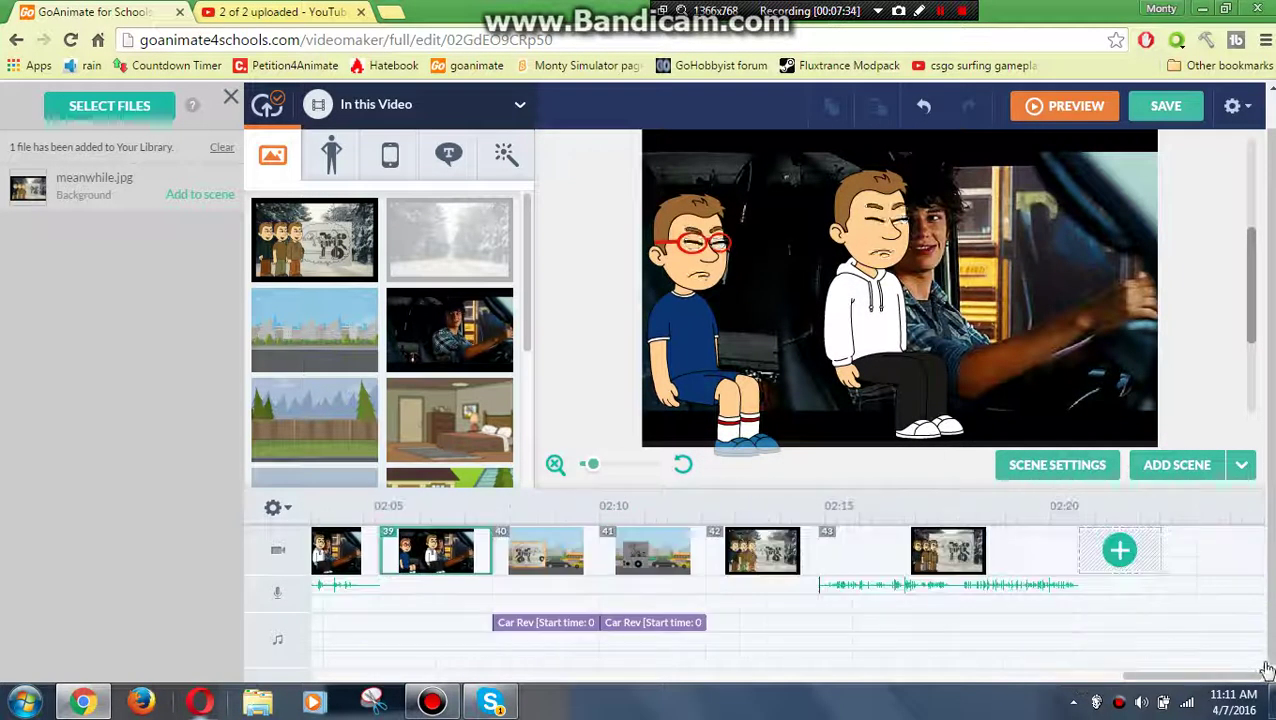
pyautogui.moveTo(425, 578); pyautogui.dragTo(1068, 555)
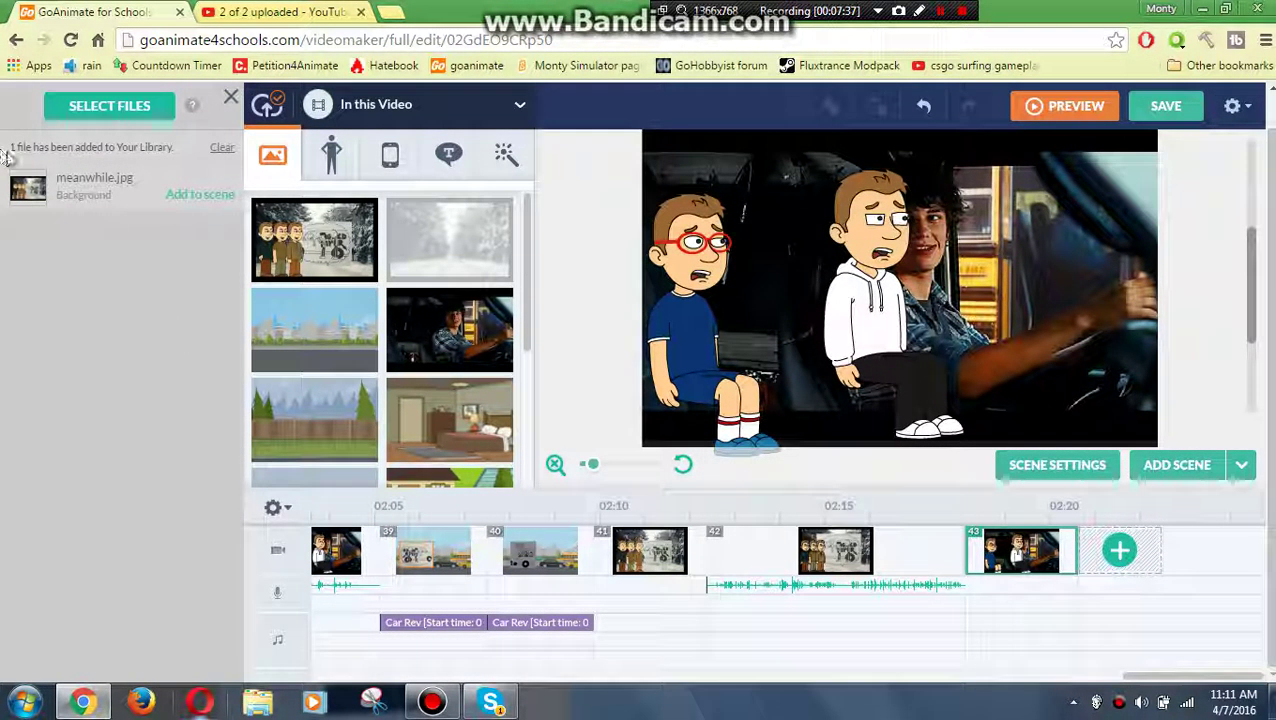
# - Find the audio file Mama F-cker.mp3 by searching the libraries for "mama" and import it as a voice-over
pyautogui.click(127, 120)
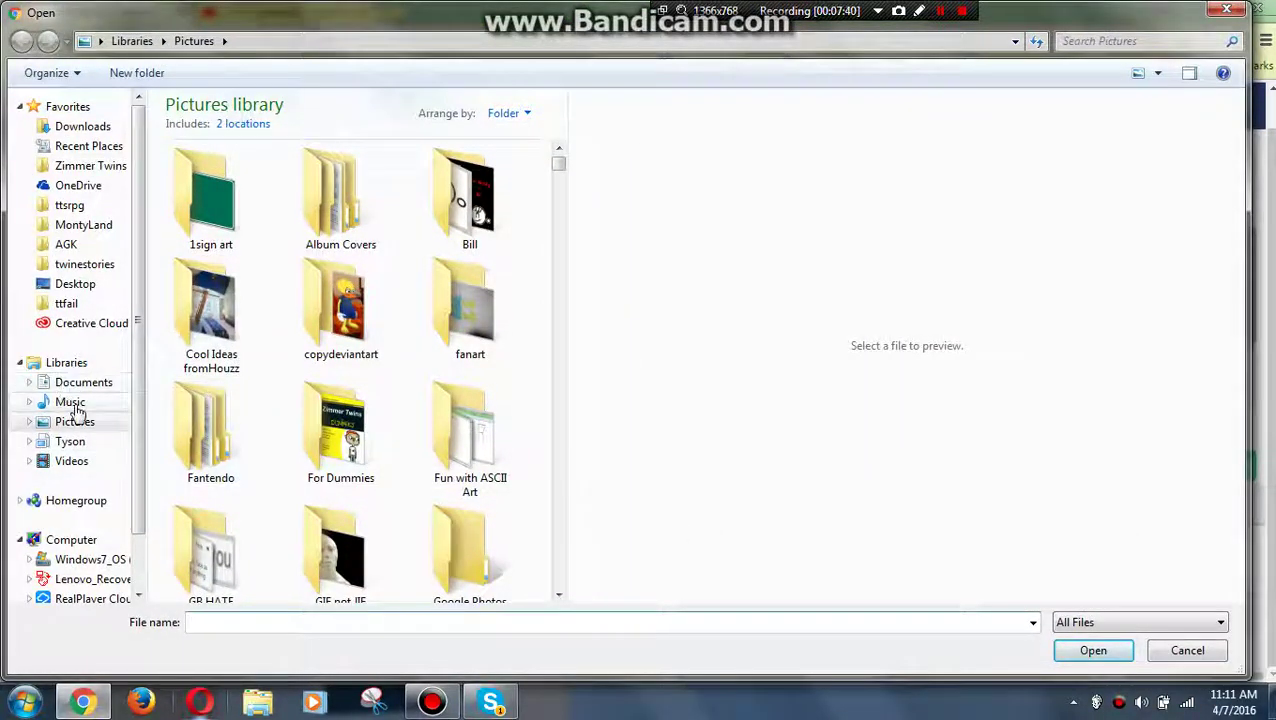
pyautogui.click(82, 127)
pyautogui.moveTo(558, 124); pyautogui.dragTo(523, 444)
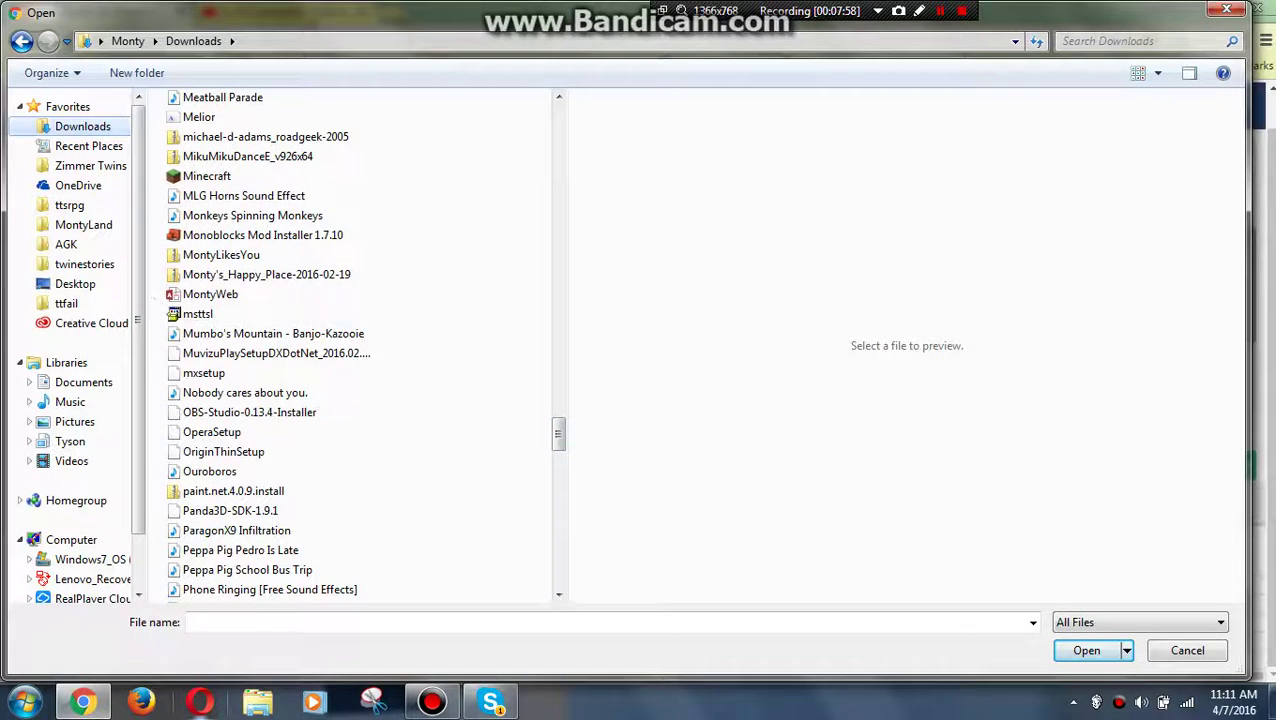
pyautogui.click(288, 398)
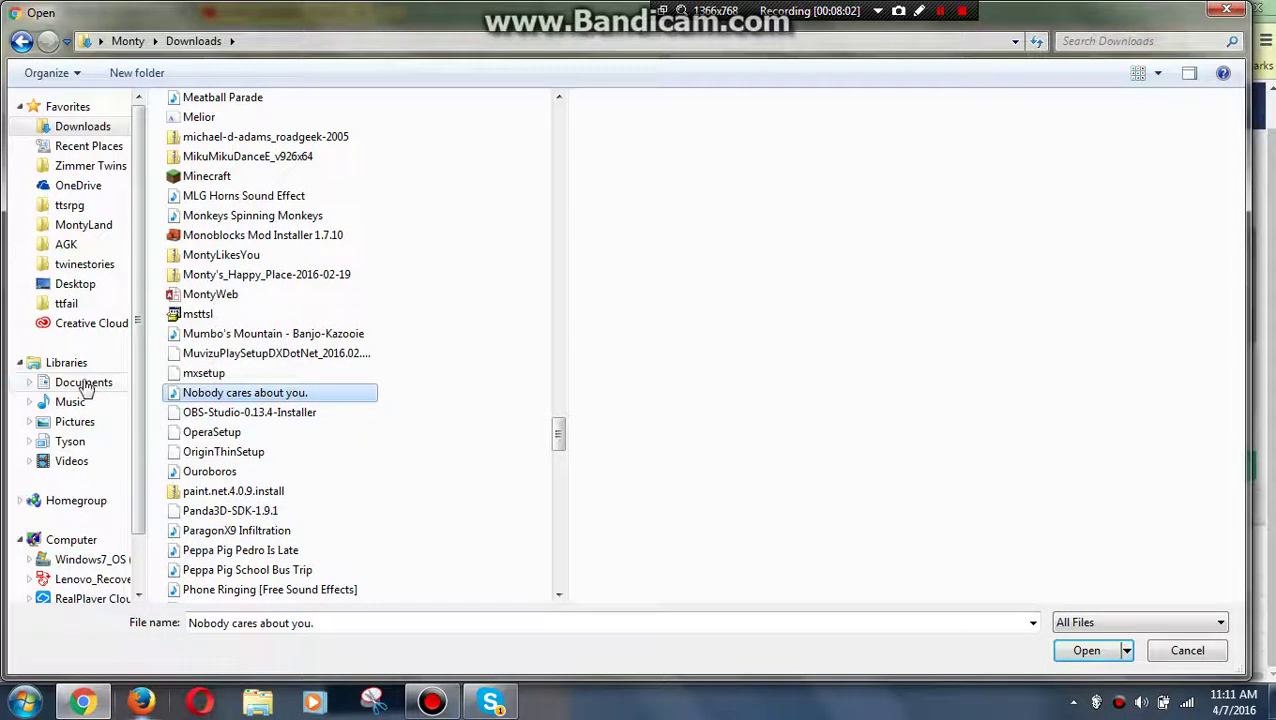
pyautogui.click(66, 366)
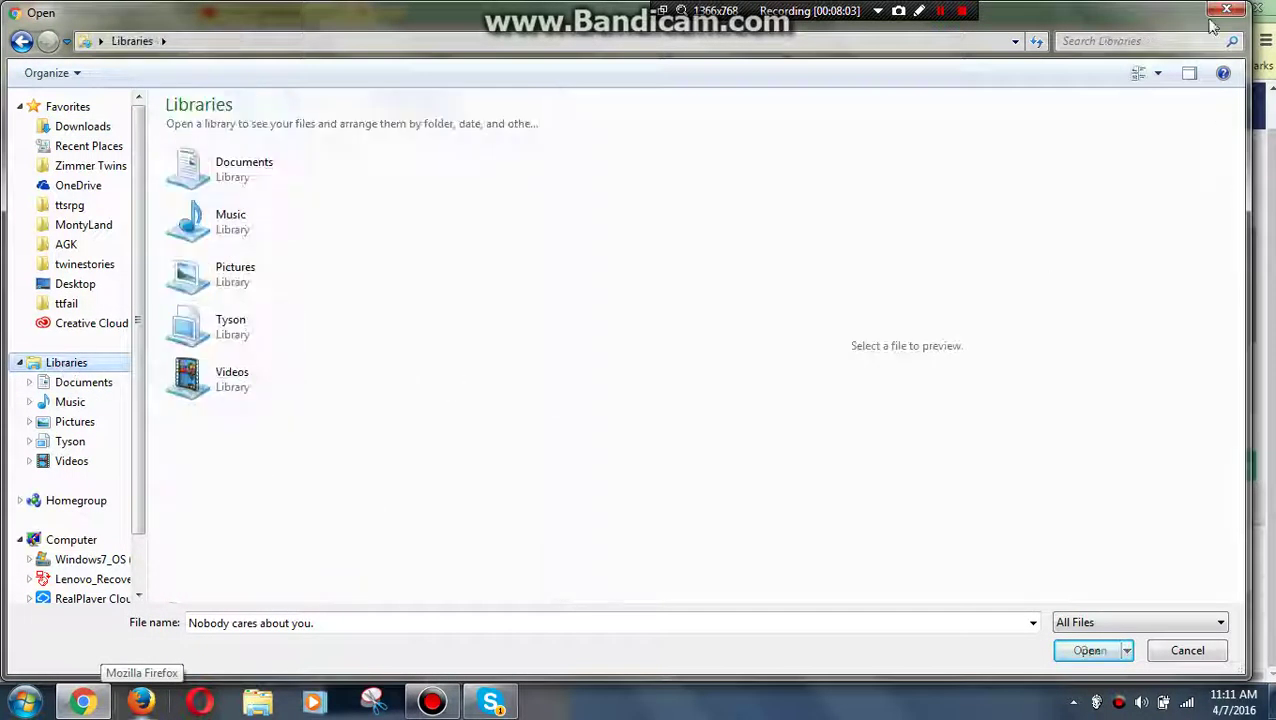
pyautogui.click(1107, 40)
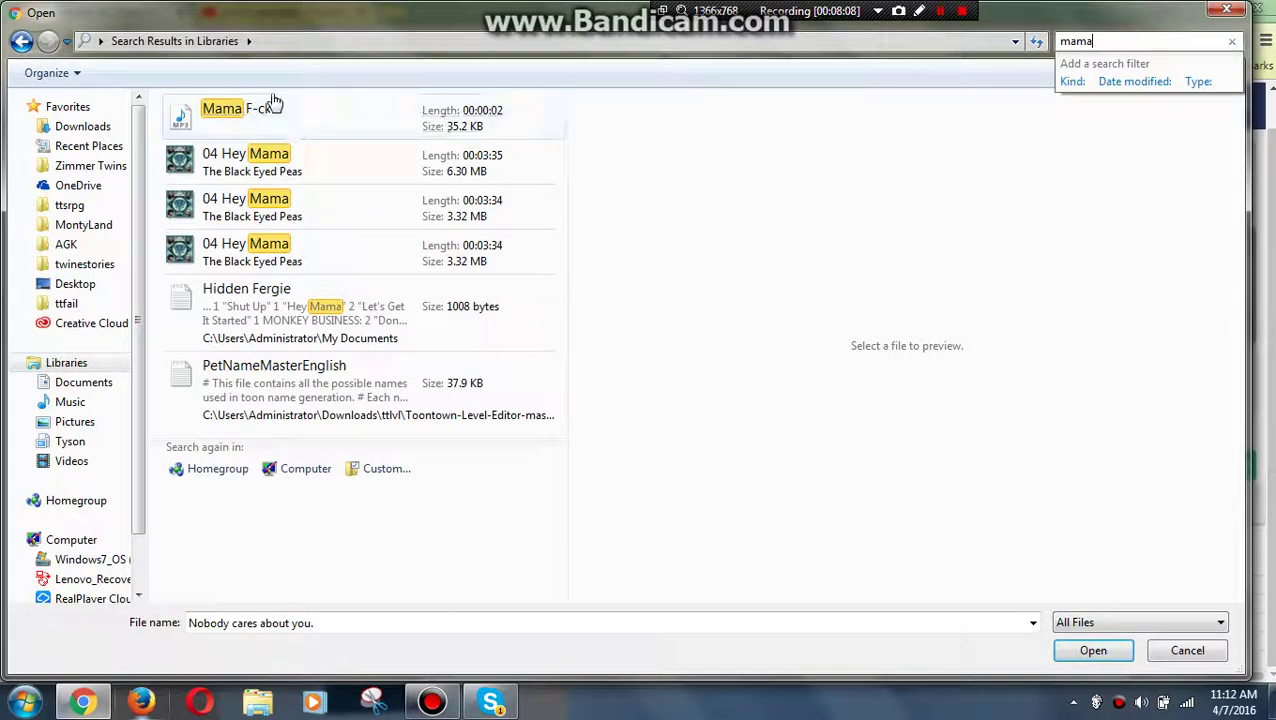
pyautogui.doubleClick(276, 114)
pyautogui.click(90, 281)
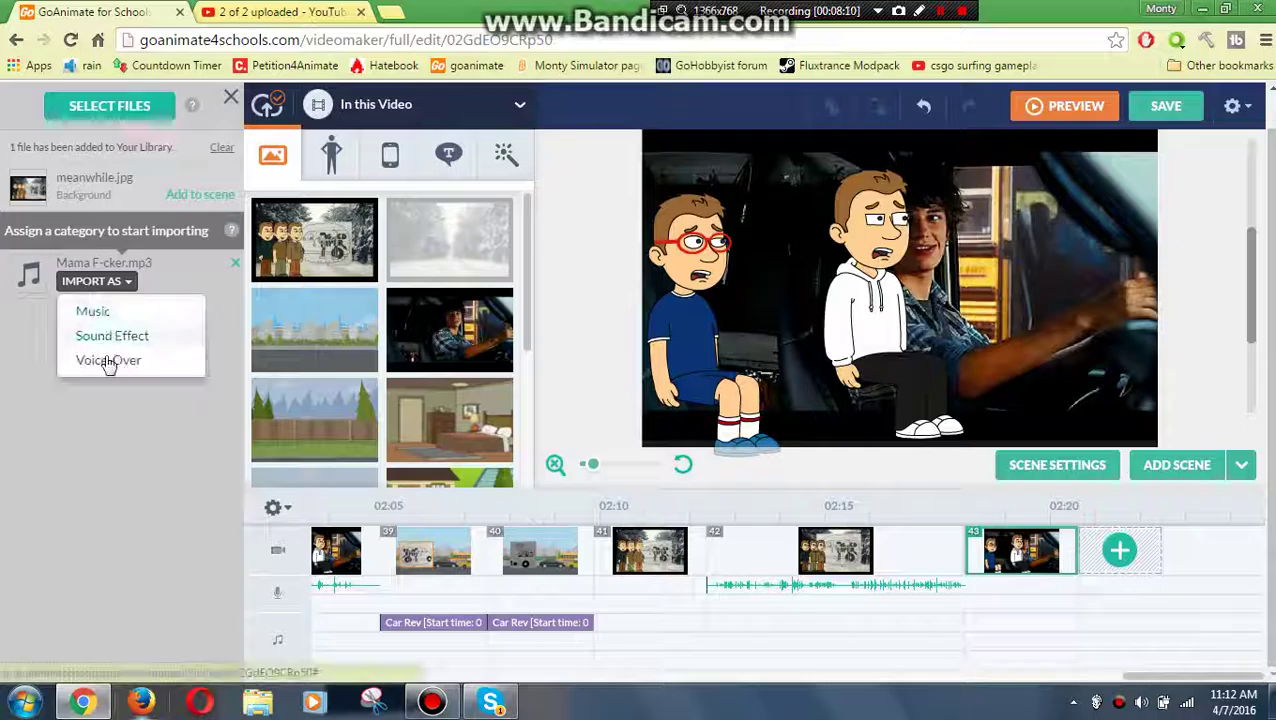
pyautogui.click(100, 360)
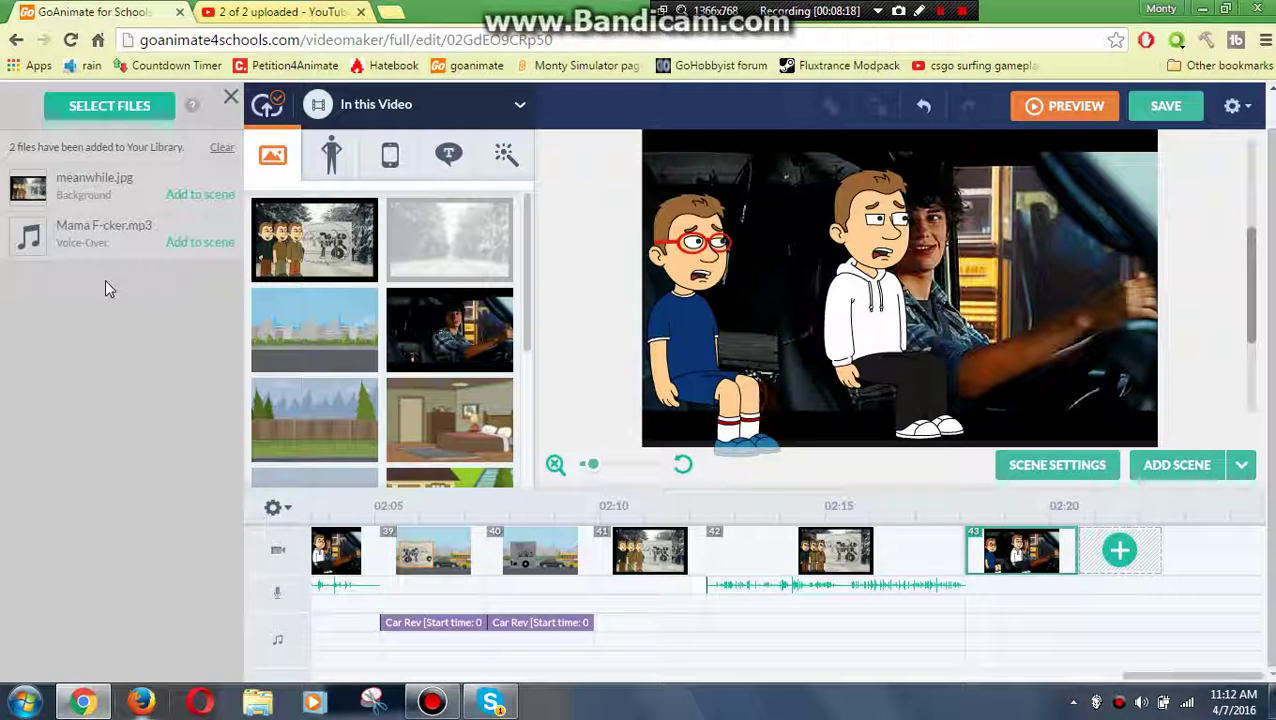
pyautogui.click(676, 331)
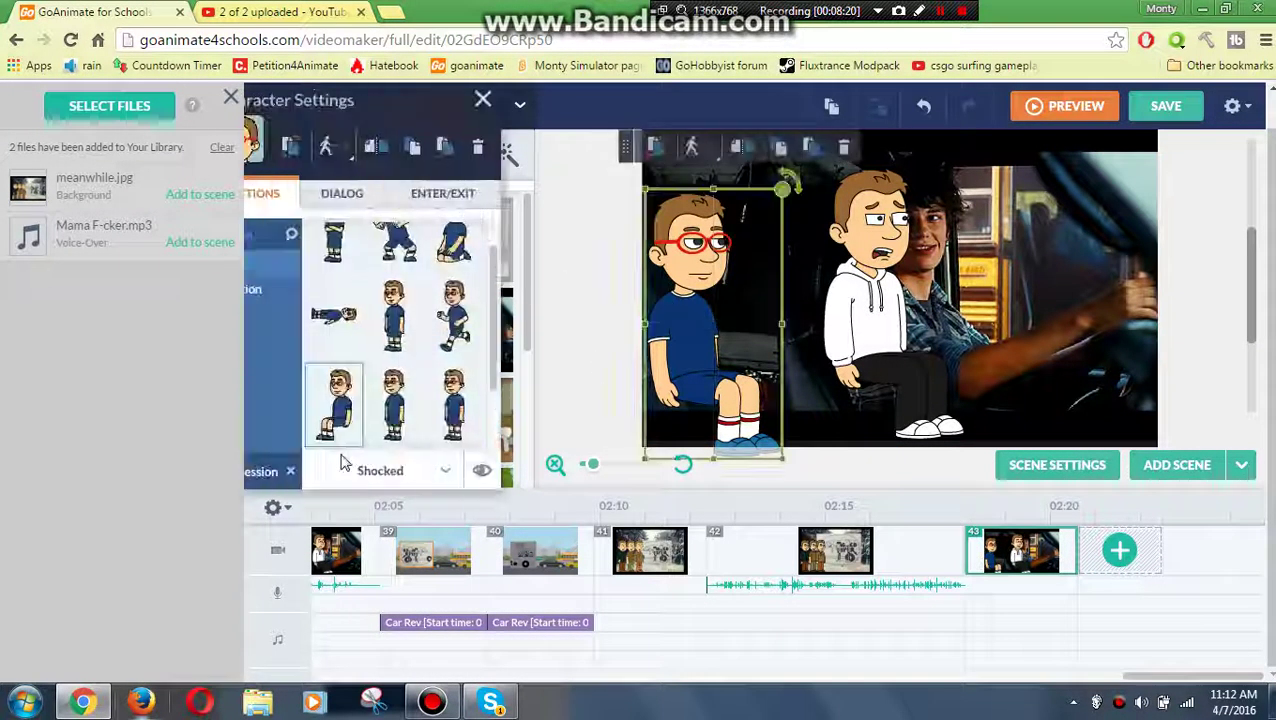
pyautogui.click(403, 472)
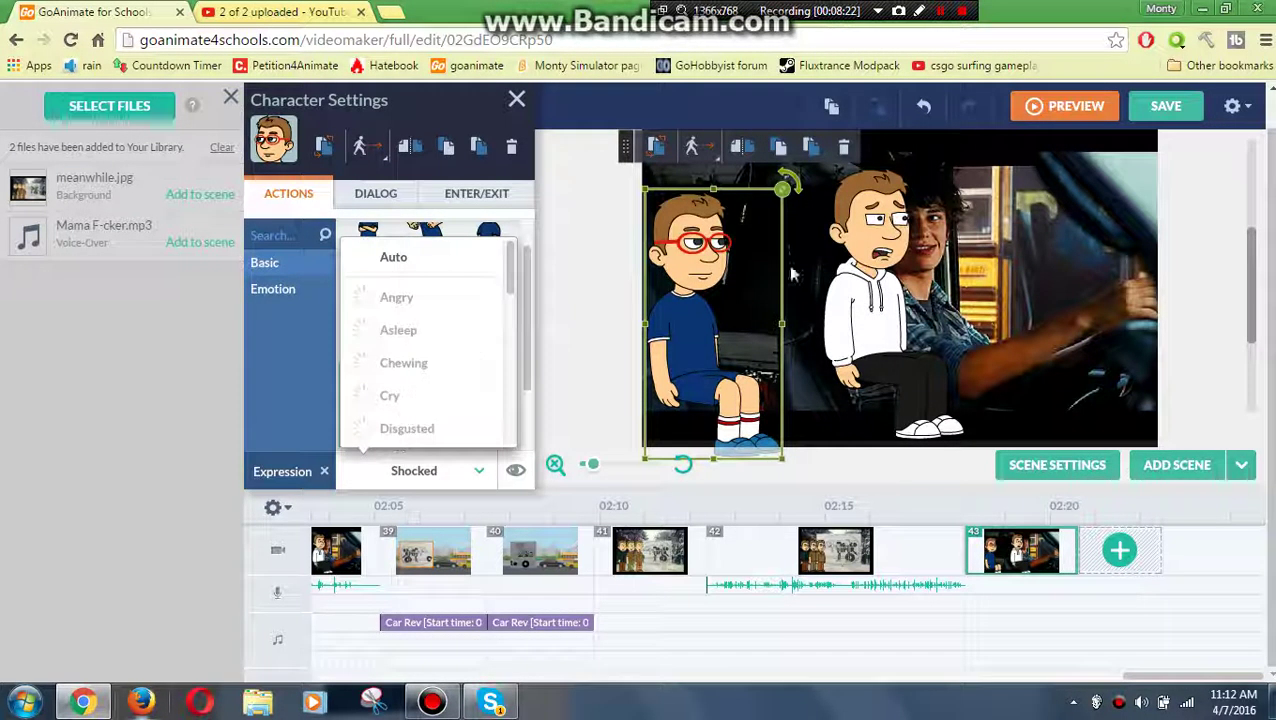
pyautogui.scroll(-3, 430, 400)
pyautogui.click(460, 442)
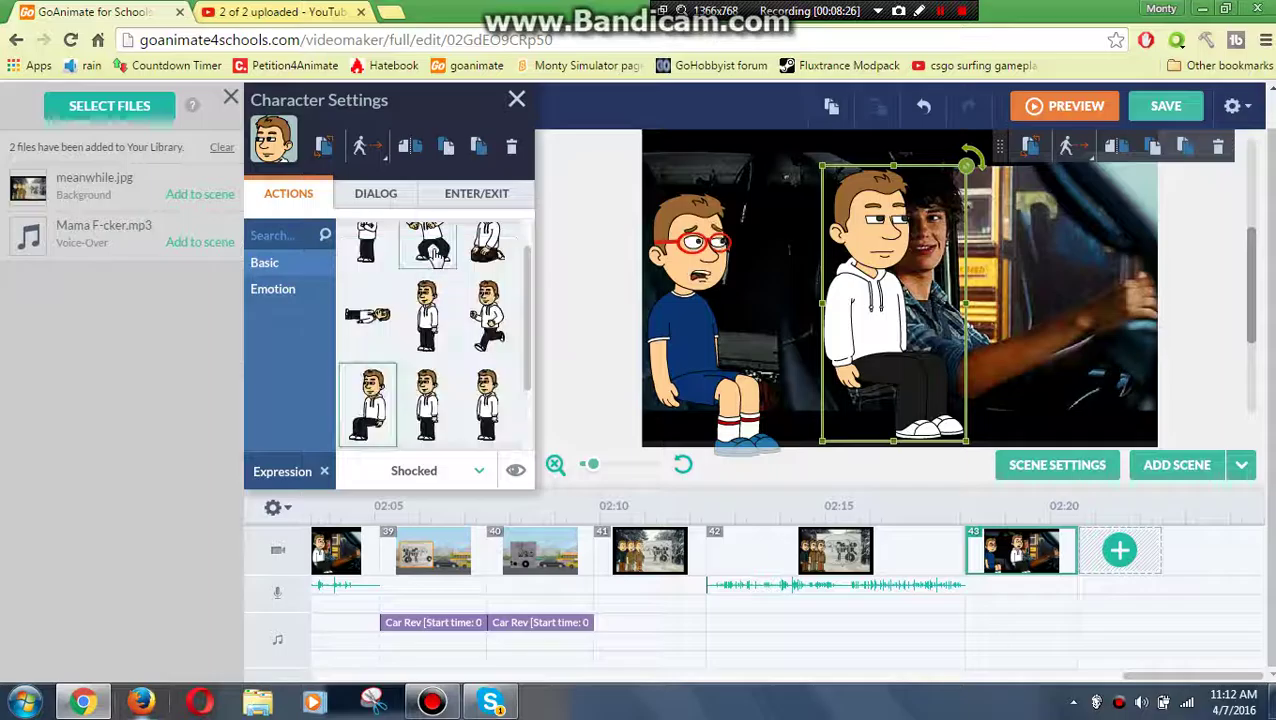
# - Set the white hoodie character's expression to Auto and put him back in the sitting pose
pyautogui.click(455, 473)
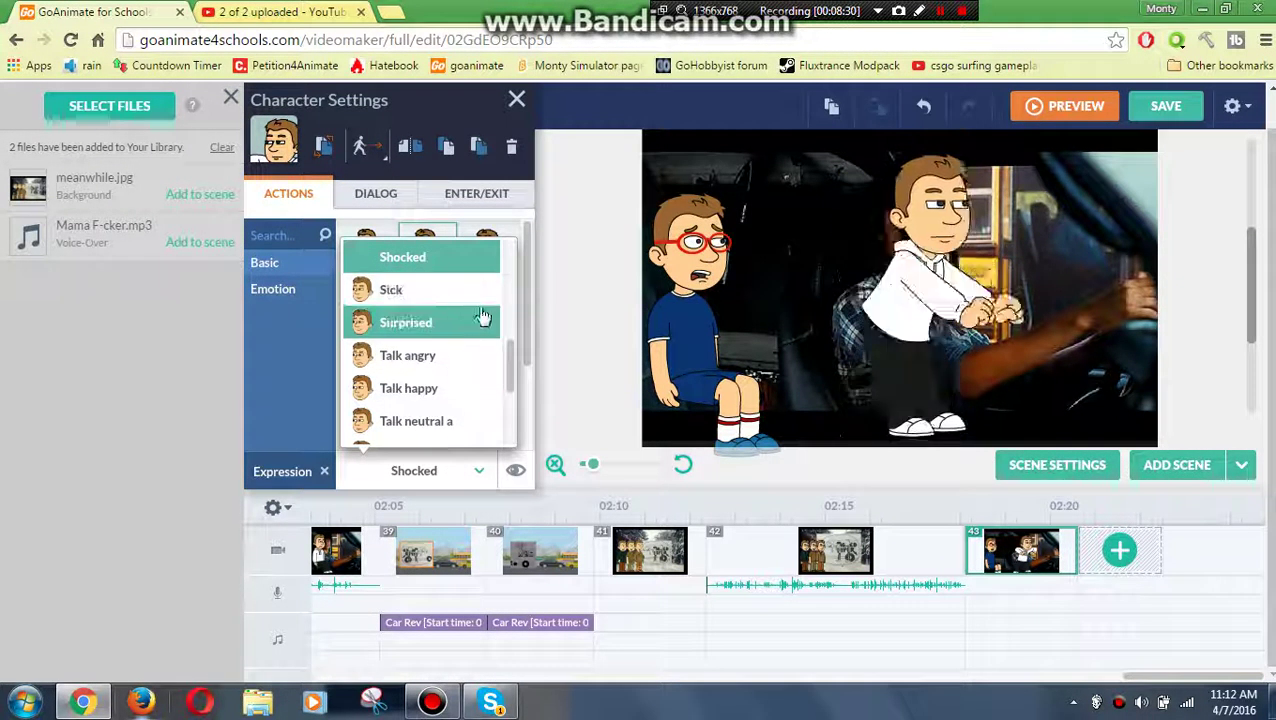
pyautogui.scroll(5, 500, 350)
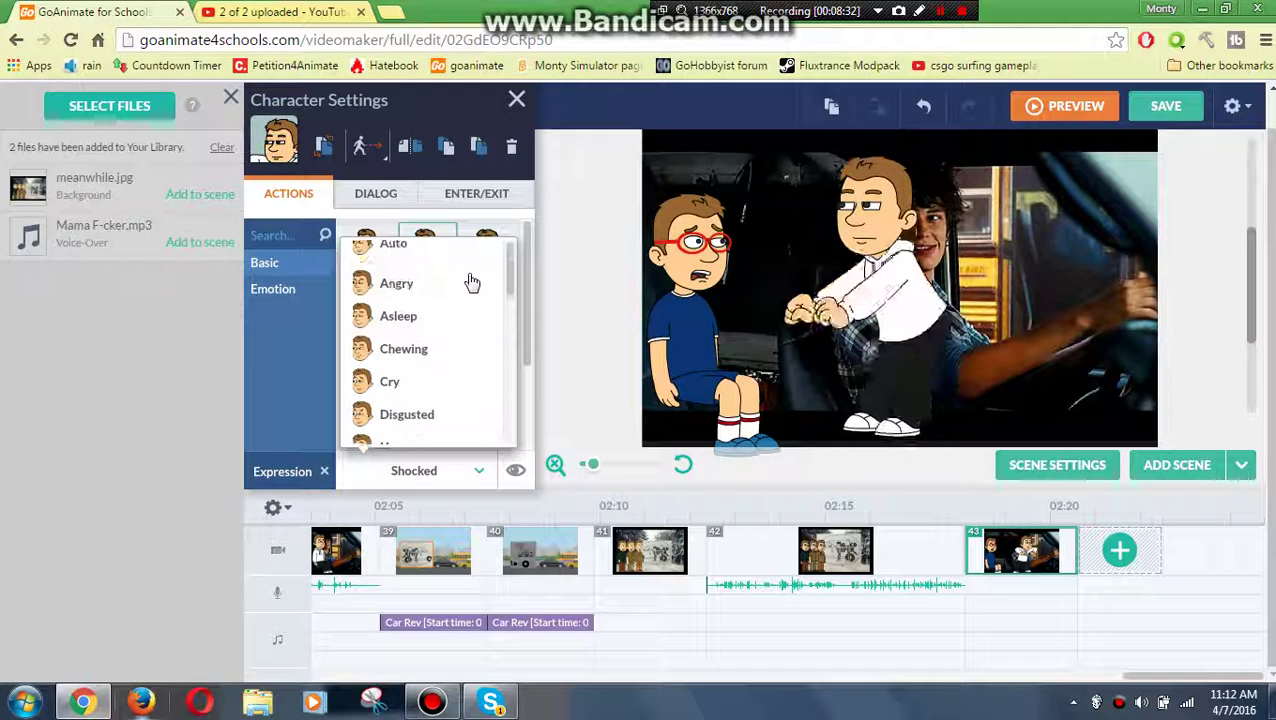
pyautogui.click(441, 257)
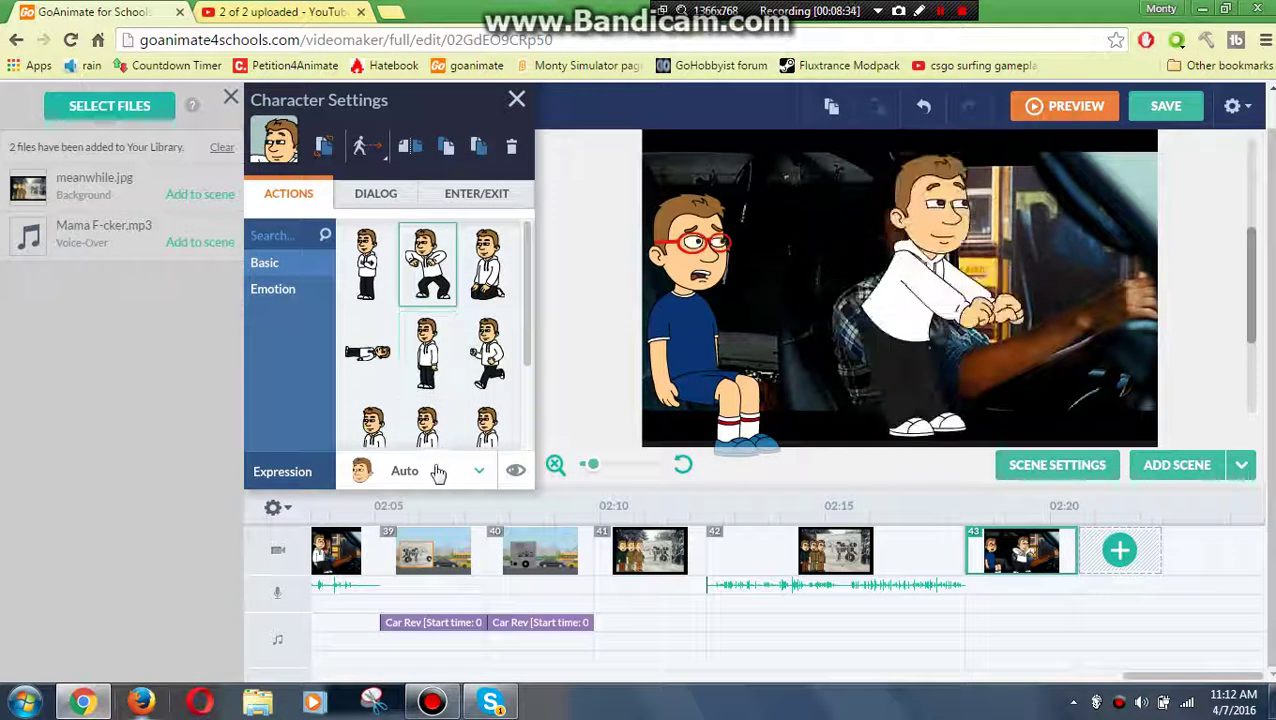
pyautogui.click(368, 425)
pyautogui.scroll(-1, 527, 250)
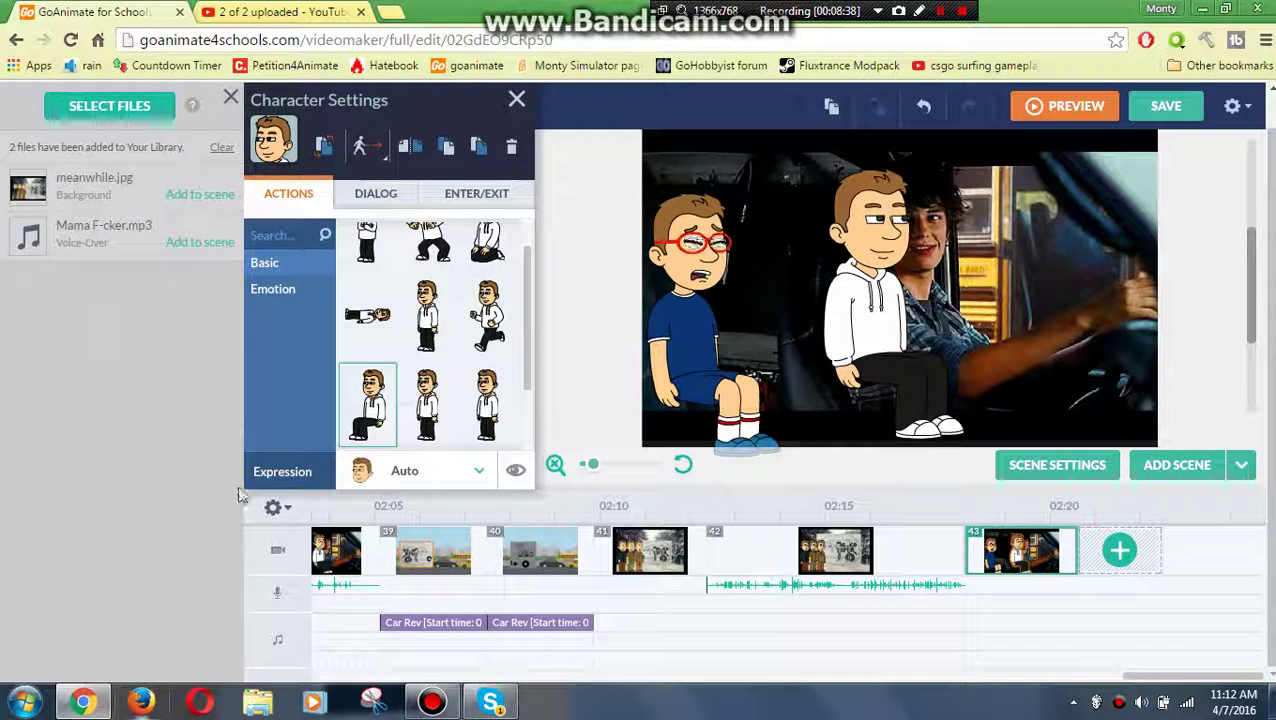
# - Set the expression of the character with red glasses to Angry
pyautogui.click(686, 272)
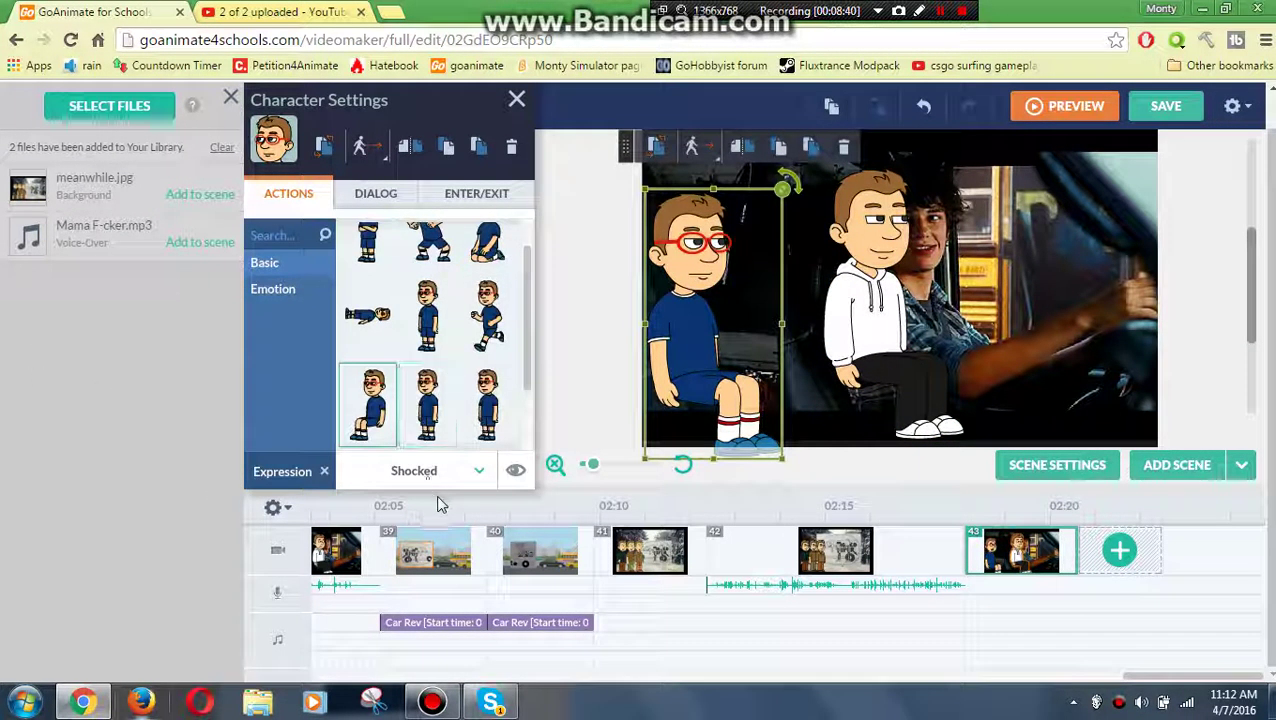
pyautogui.click(425, 471)
pyautogui.scroll(5, 421, 252)
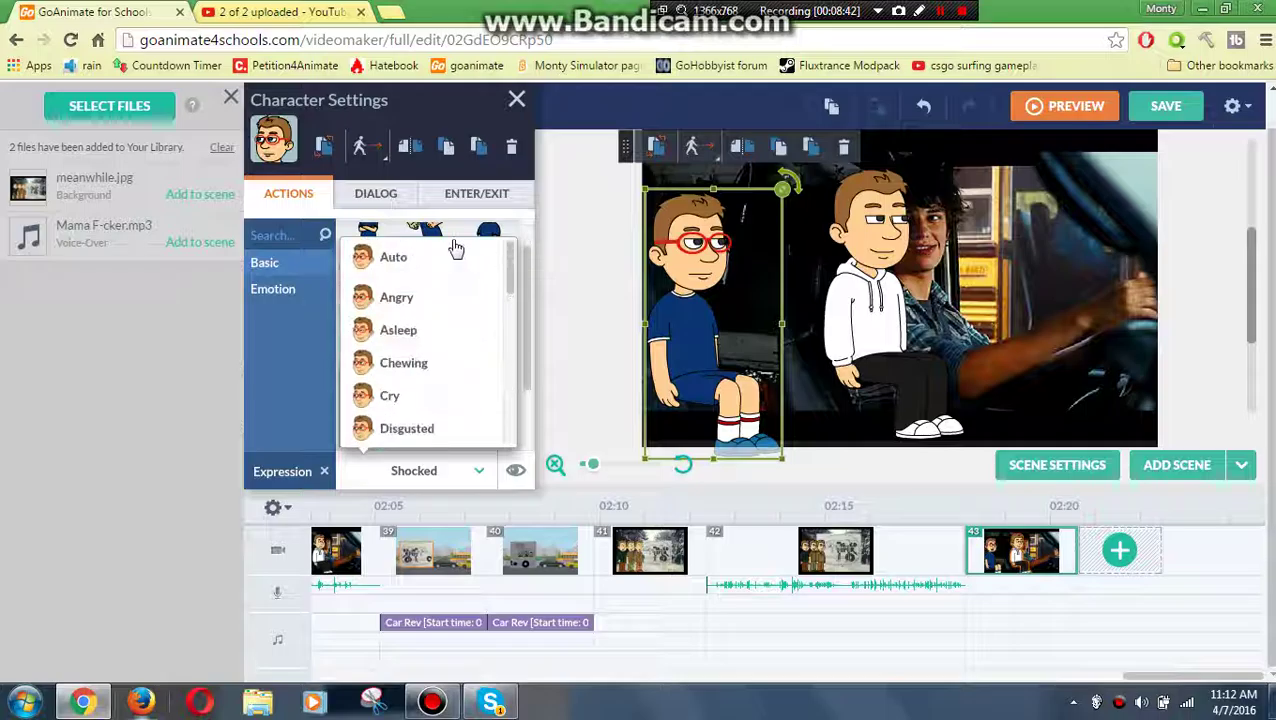
pyautogui.click(430, 310)
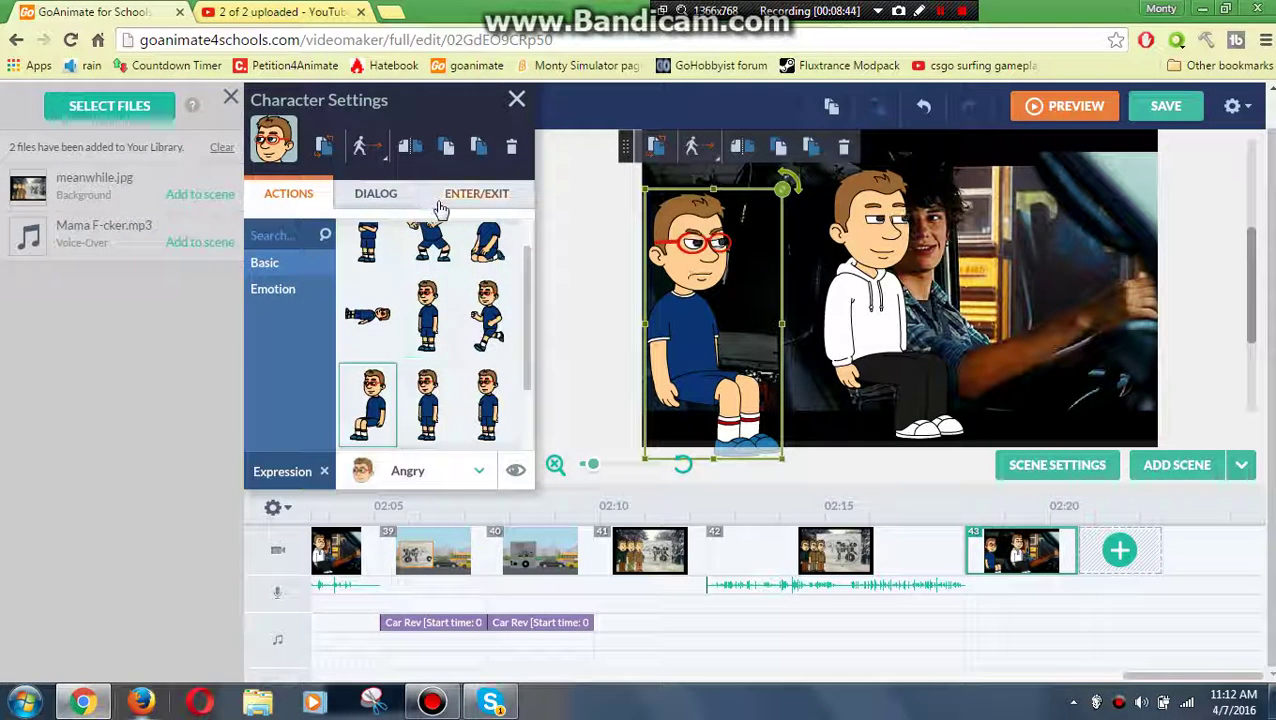
# - Add the Mama F-cker voice clip from the personal library as dialog for the character with red glasses in scene 43
pyautogui.click(398, 214)
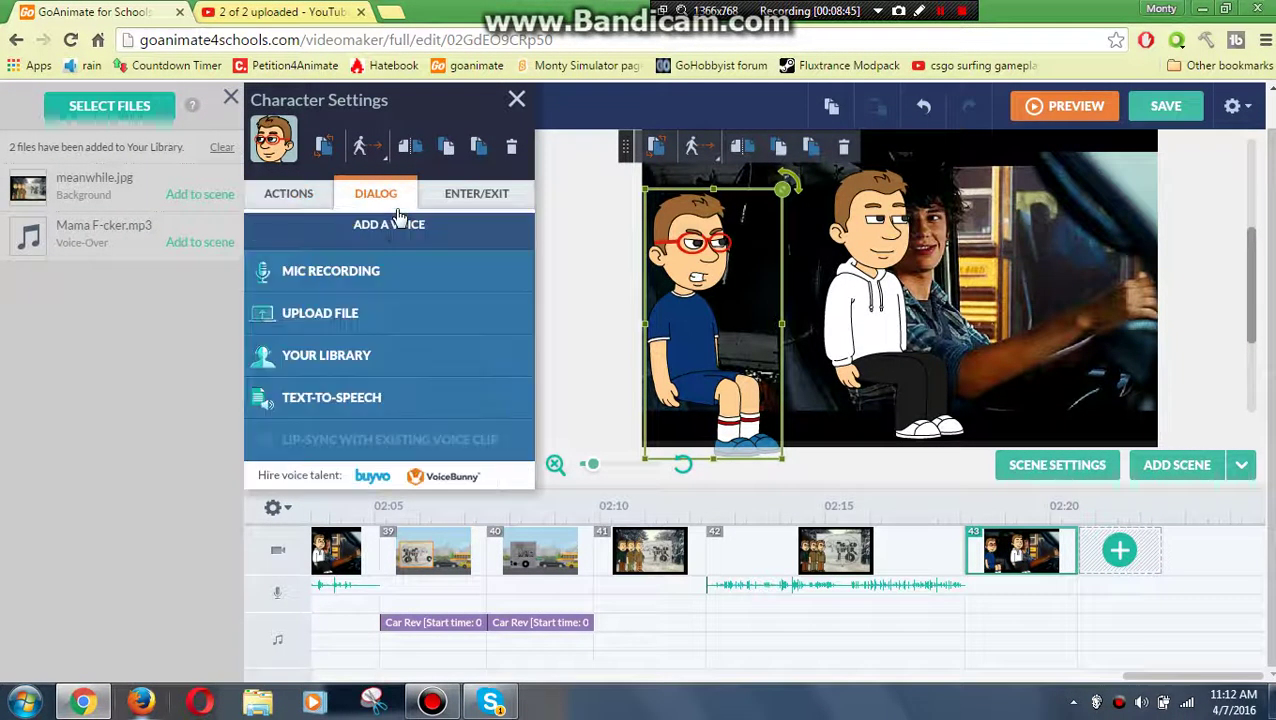
pyautogui.click(355, 362)
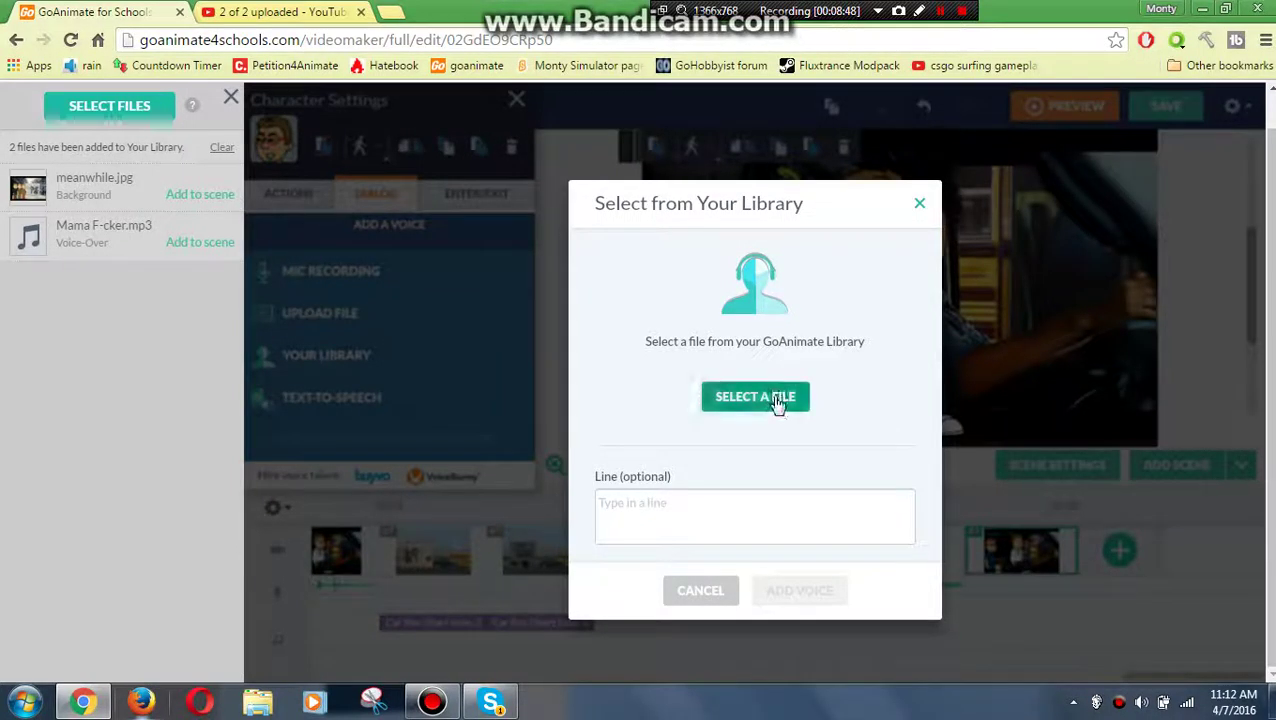
pyautogui.click(772, 400)
pyautogui.moveTo(897, 366)
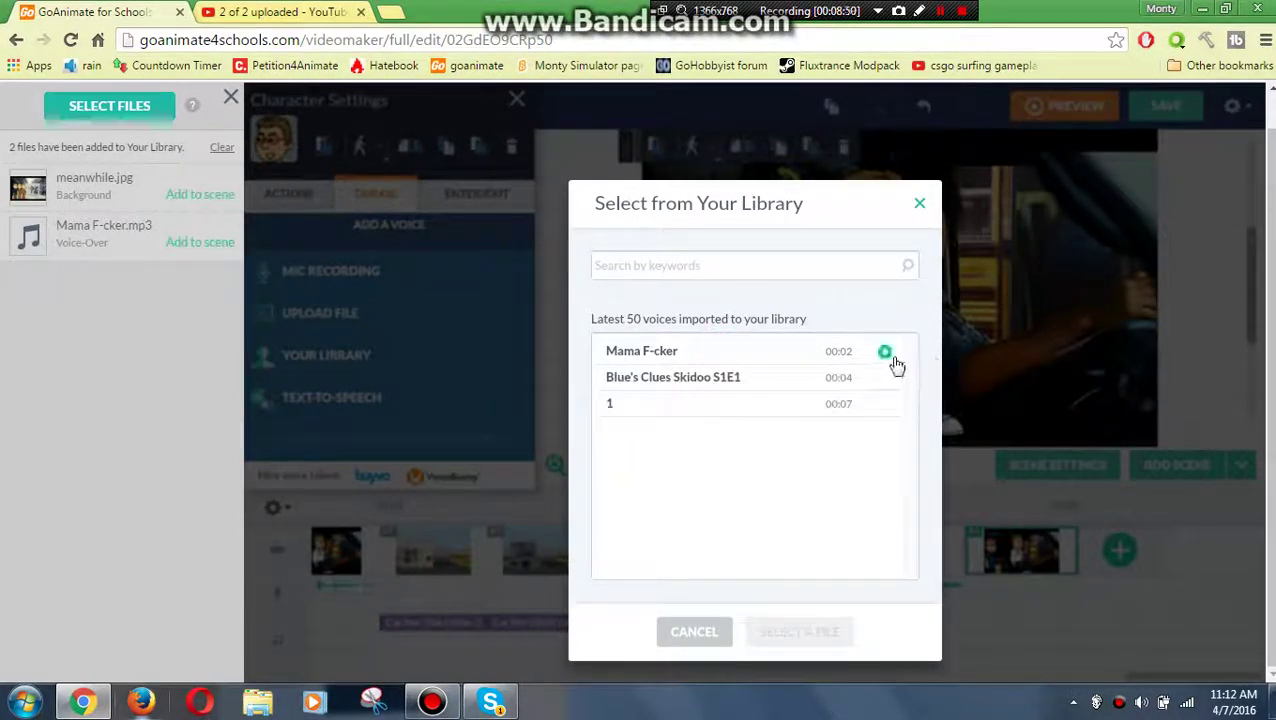
pyautogui.click(883, 362)
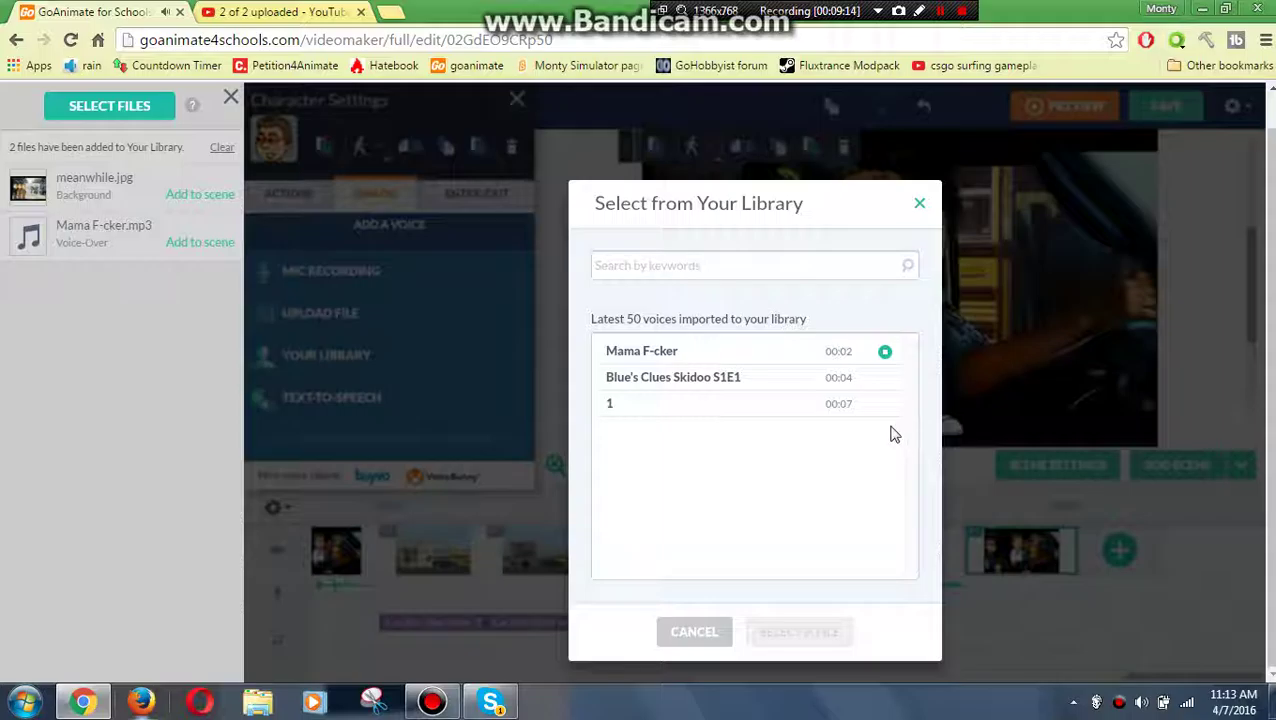
pyautogui.click(765, 354)
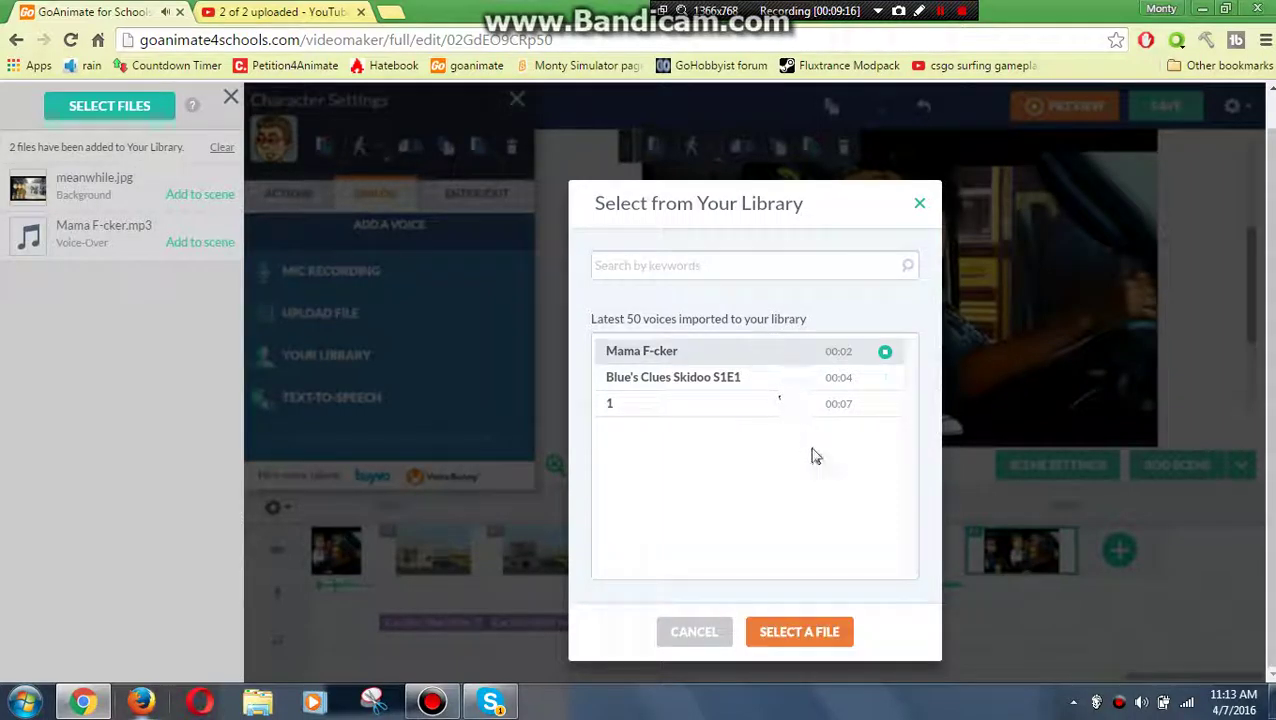
pyautogui.click(766, 630)
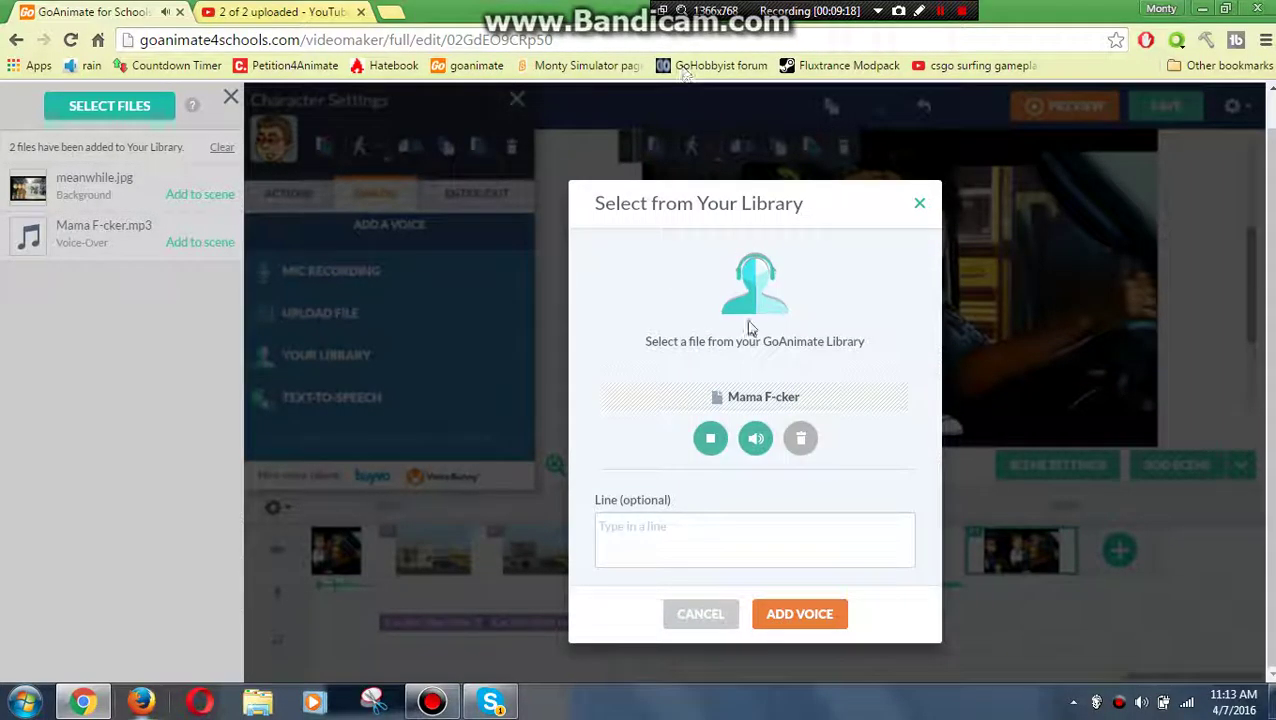
pyautogui.click(798, 614)
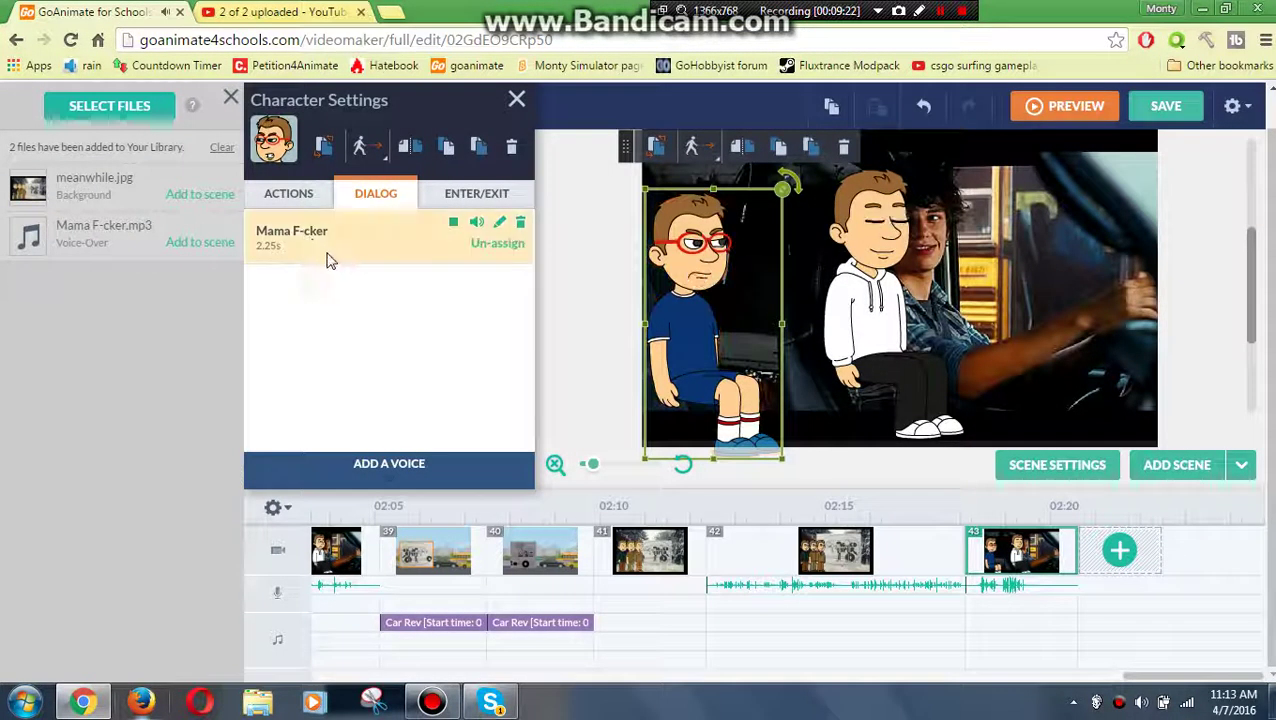
# - Check the Mama F-cker clip assigned to the red-glasses character by playing it and viewing its voice options, leaving them unchanged
pyautogui.click(458, 226)
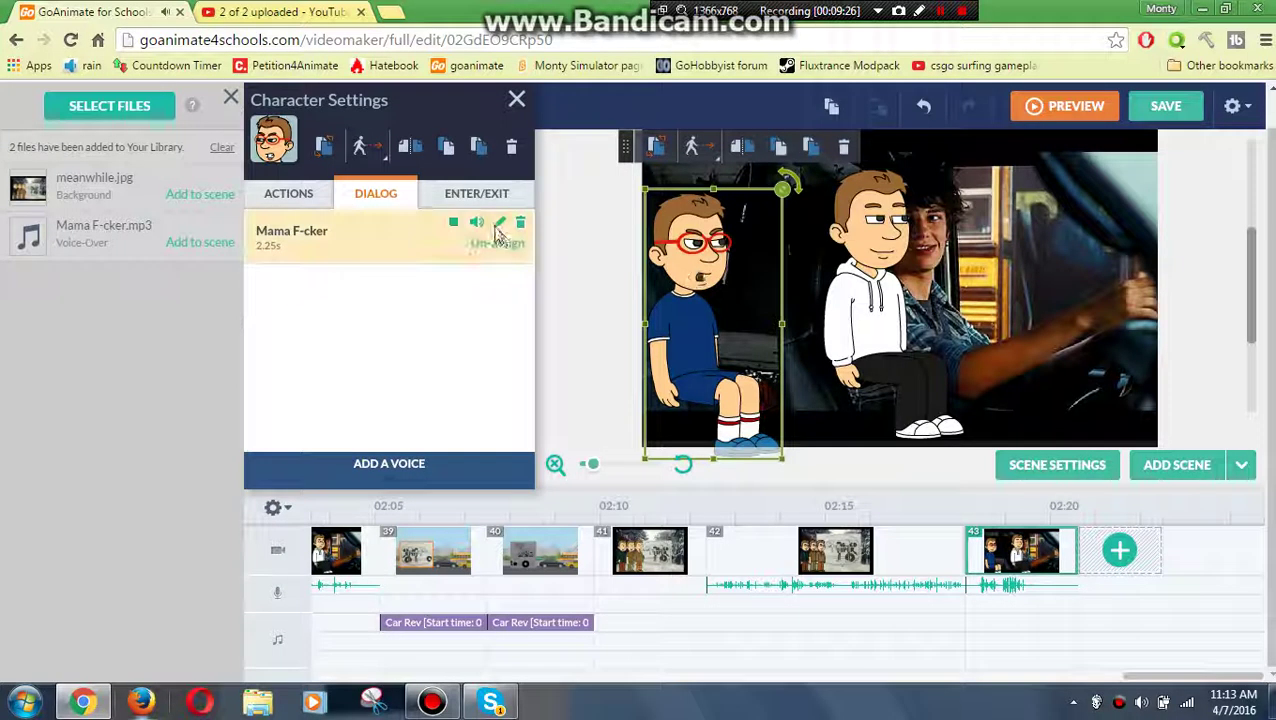
pyautogui.click(499, 221)
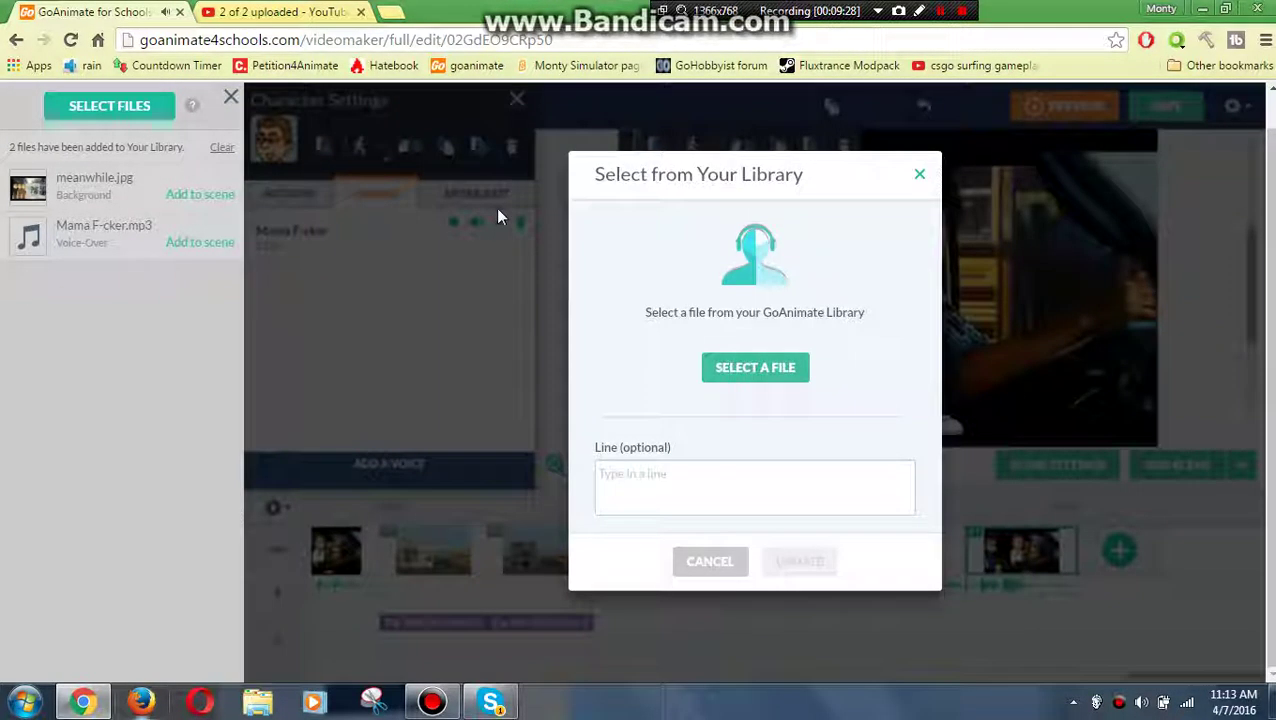
pyautogui.click(919, 174)
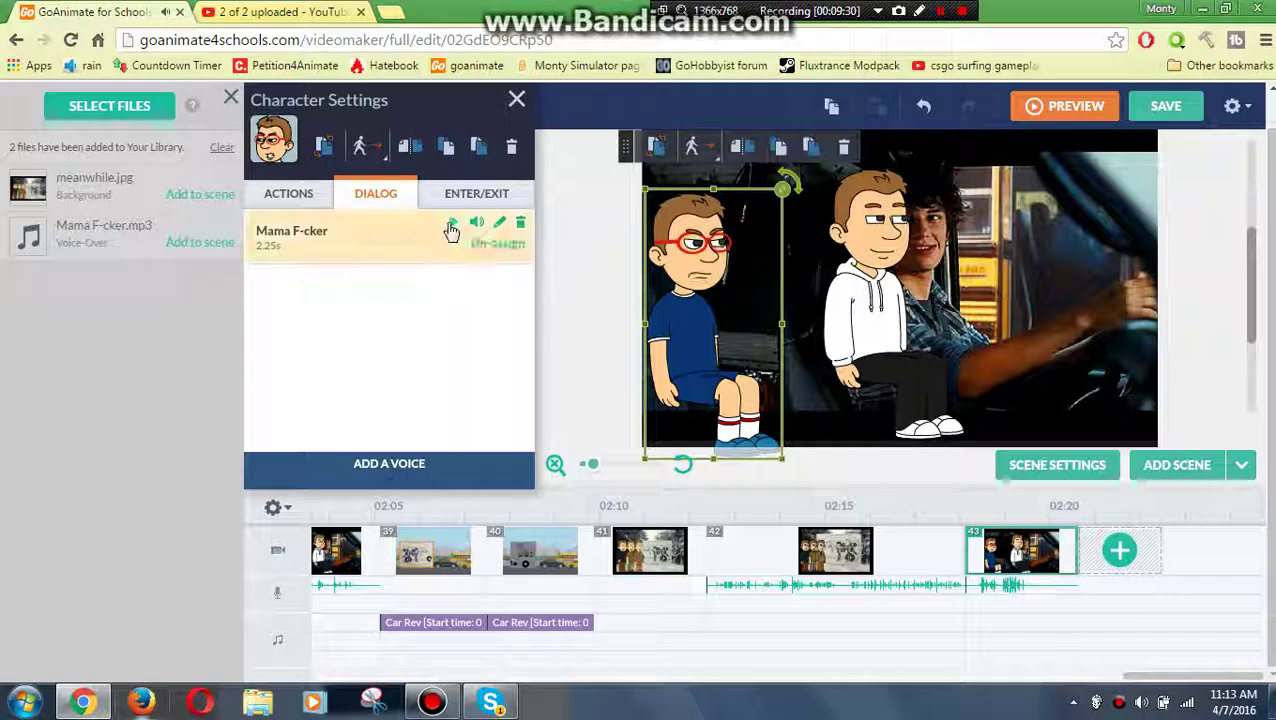
pyautogui.click(590, 270)
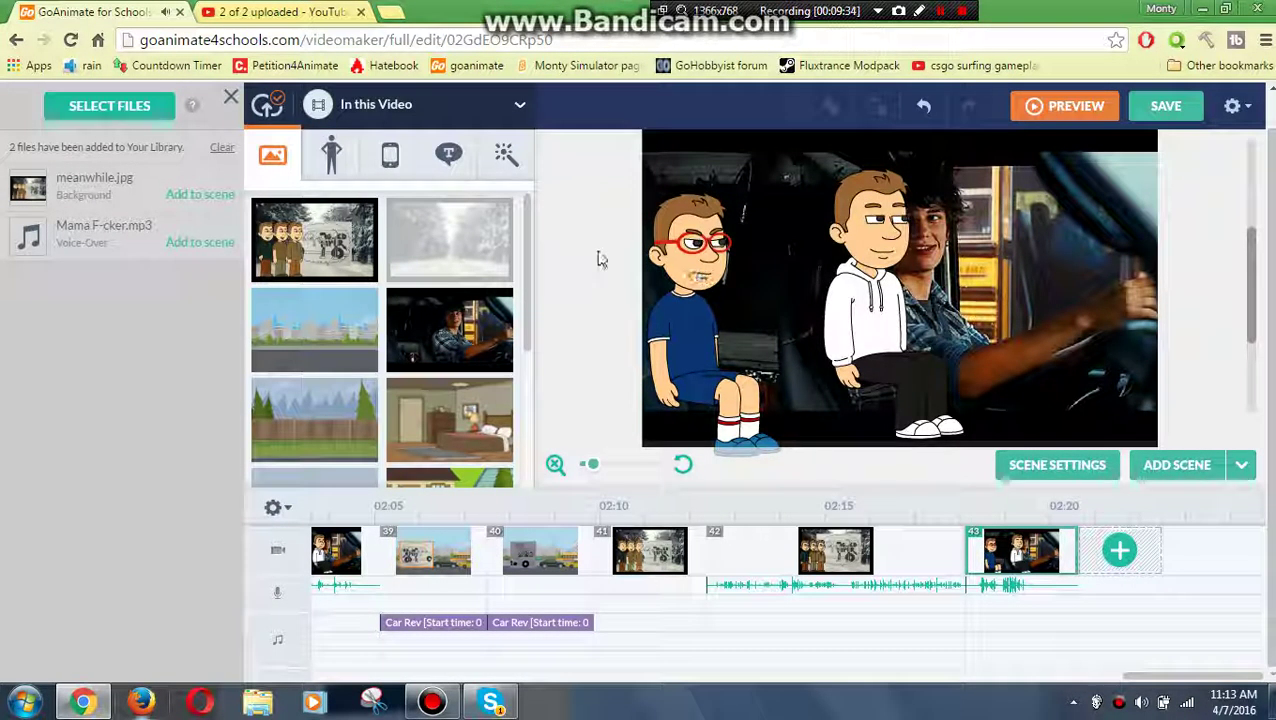
pyautogui.click(690, 290)
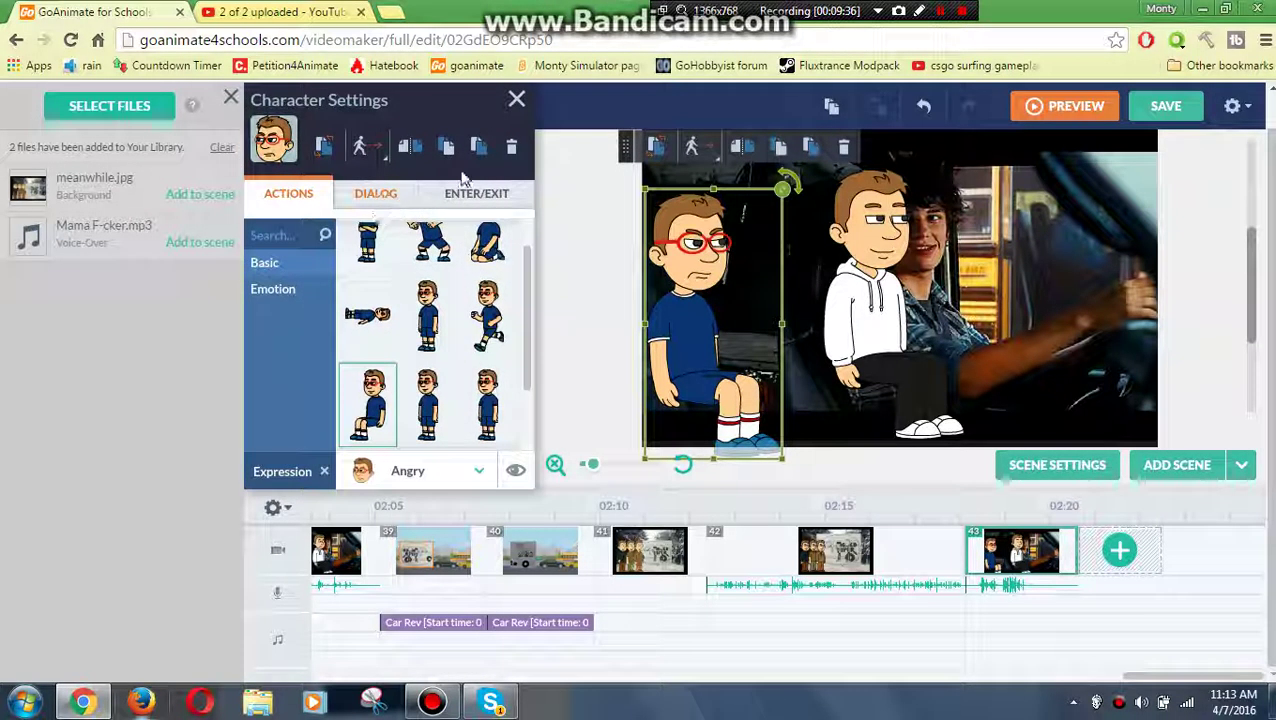
pyautogui.click(516, 99)
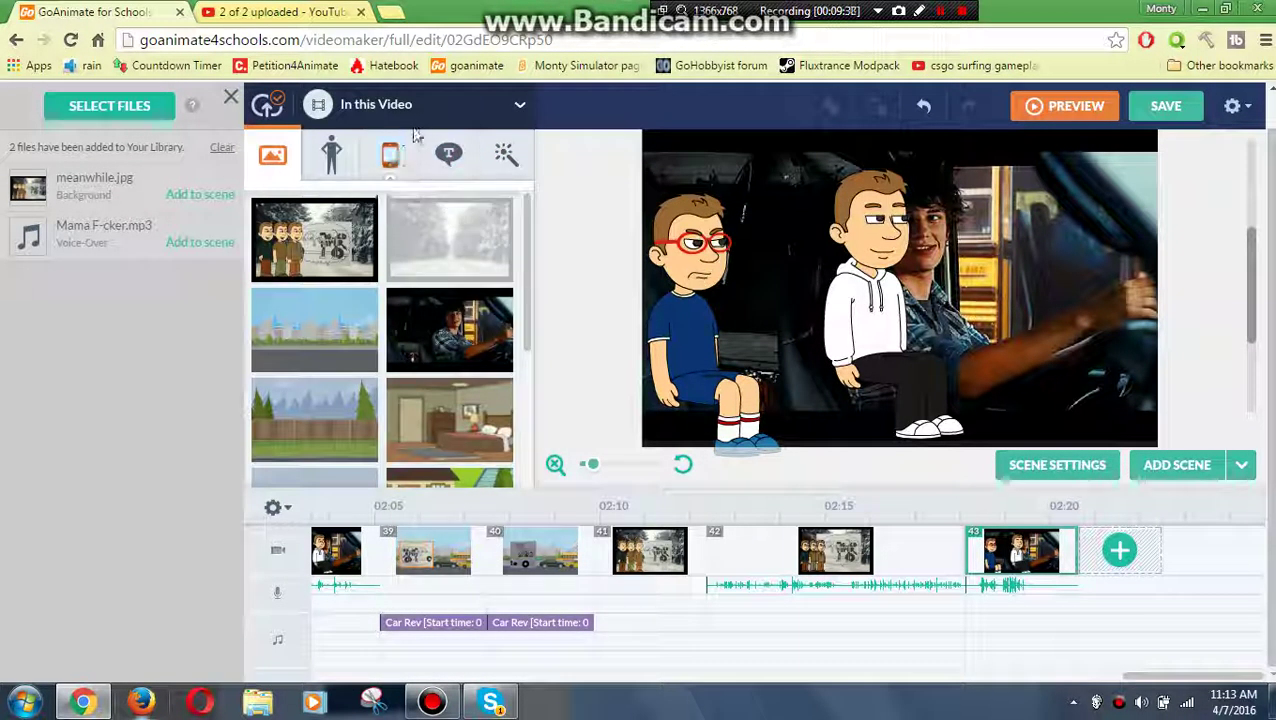
# - Switch the asset browser from the video's own assets to Your Library
pyautogui.click(357, 112)
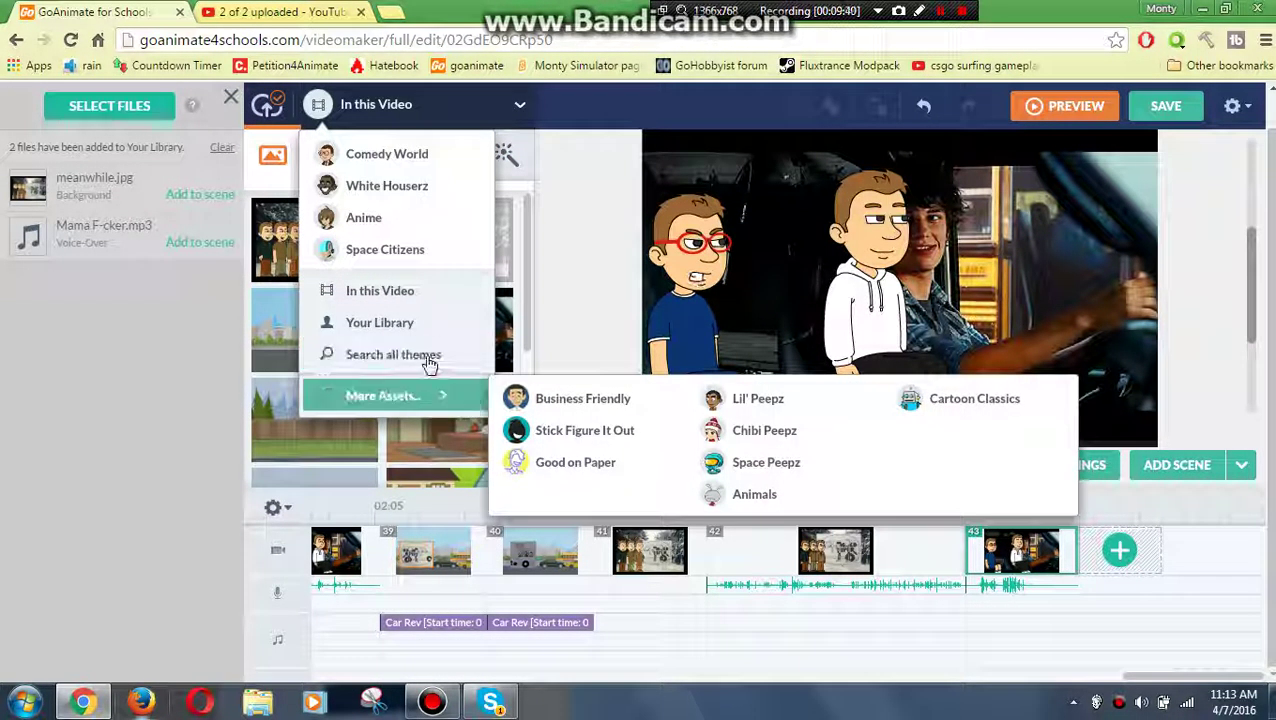
pyautogui.click(425, 355)
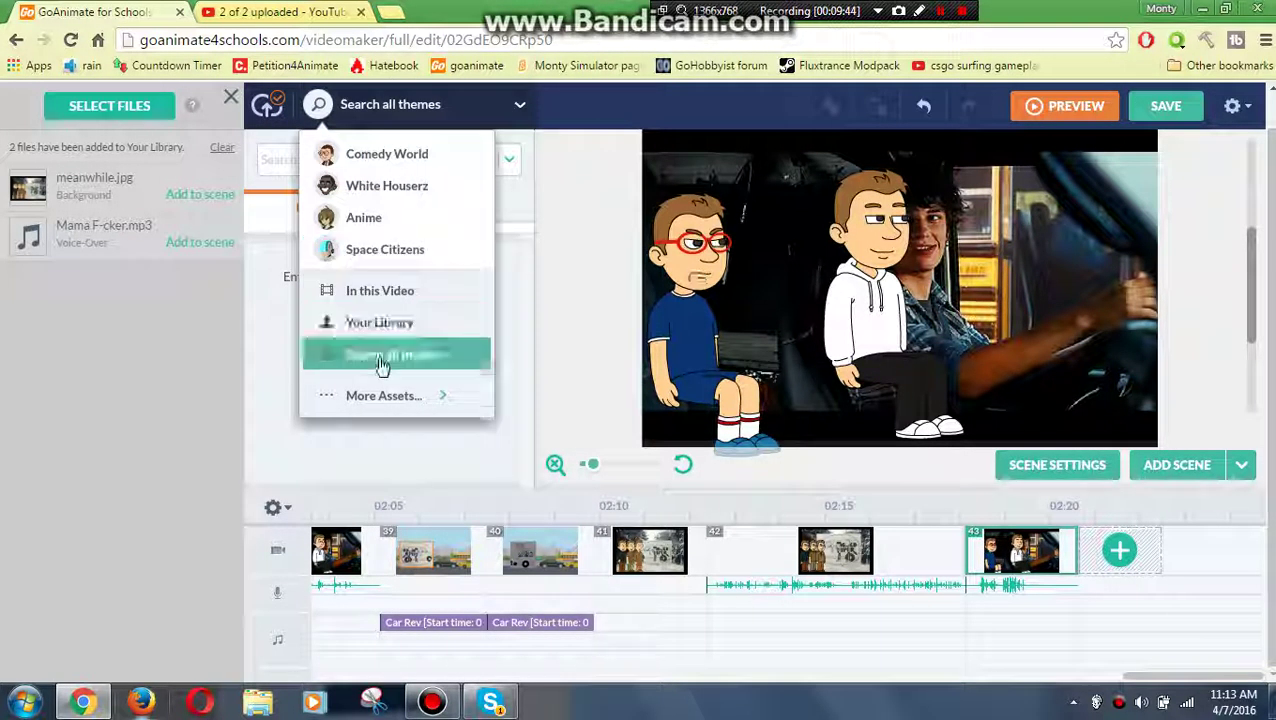
pyautogui.click(379, 322)
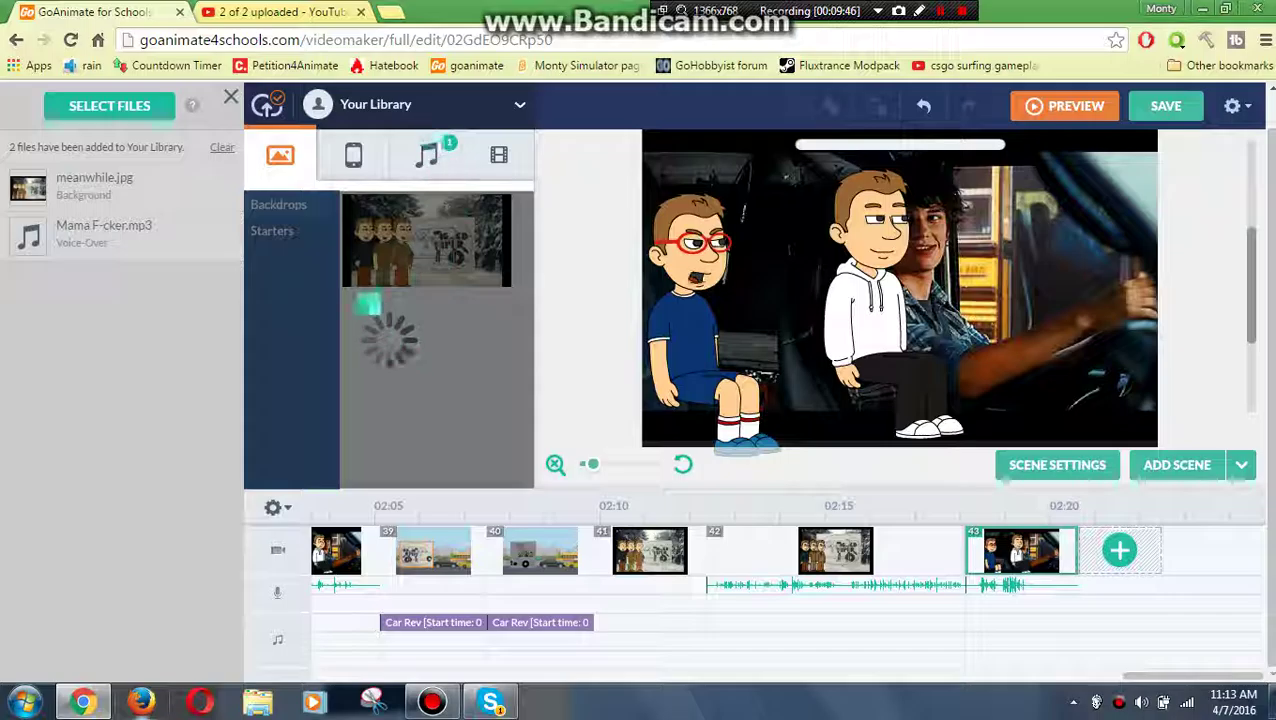